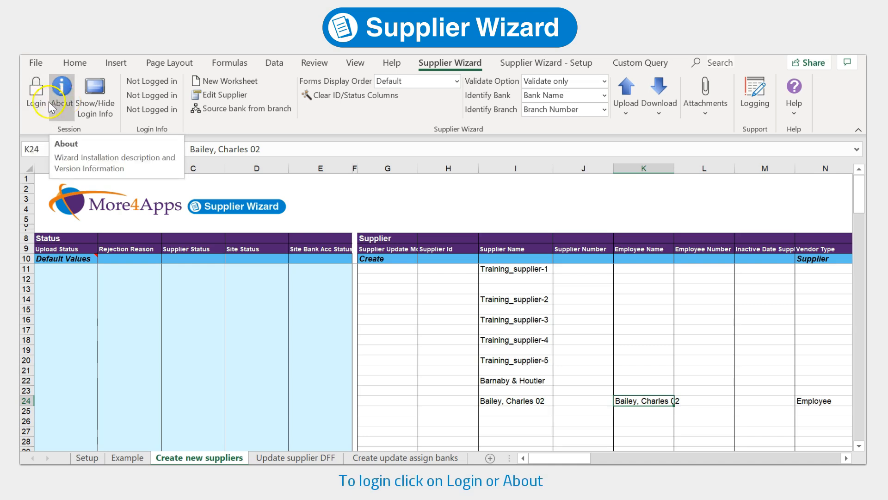
Start the Supplier Wizard login and import the saved INI login settings
click(51, 108)
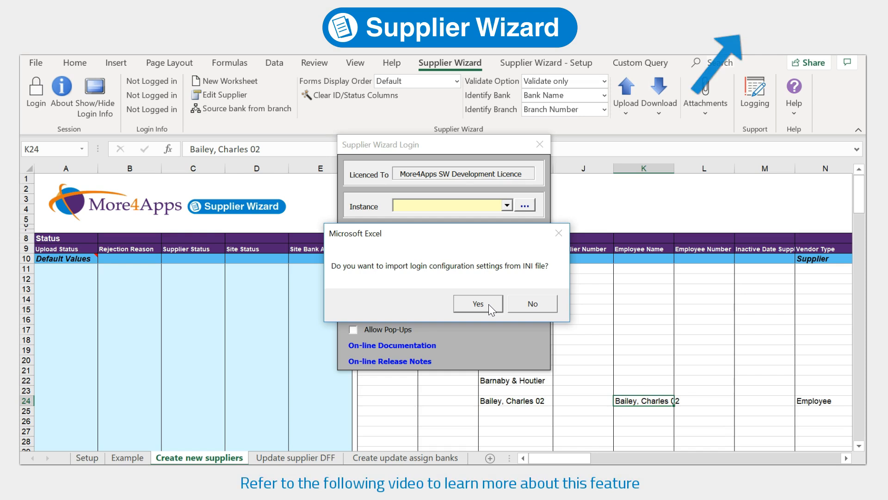
click(489, 304)
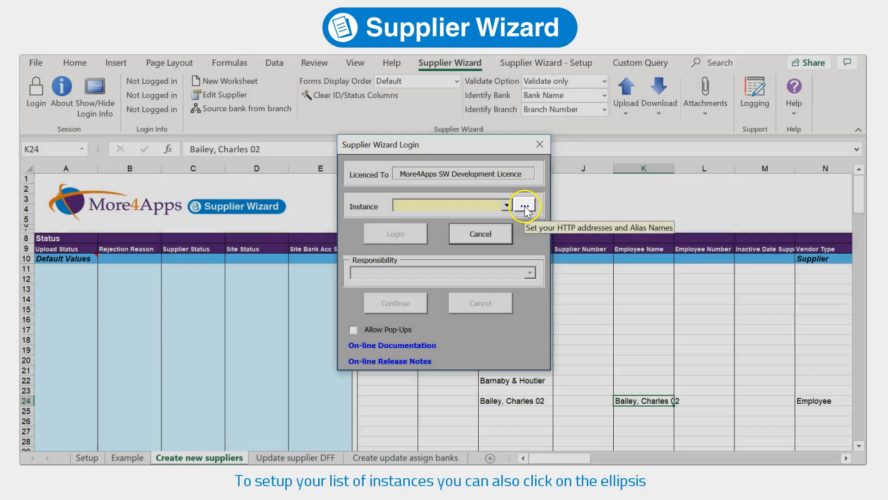
Review the list of instance addresses and aliases, then close it
click(525, 206)
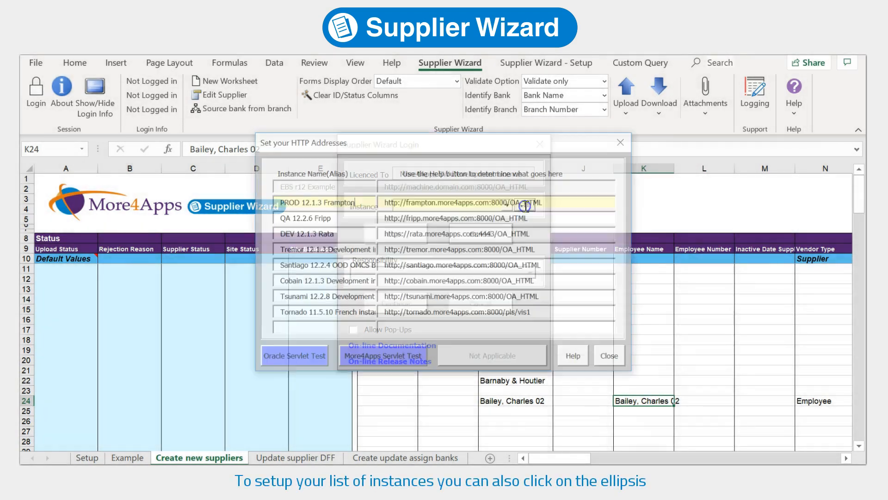
click(478, 329)
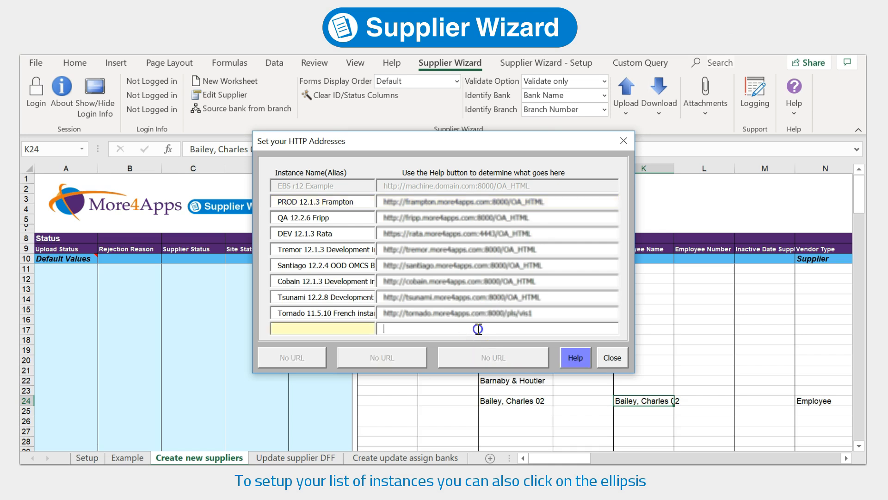
click(357, 329)
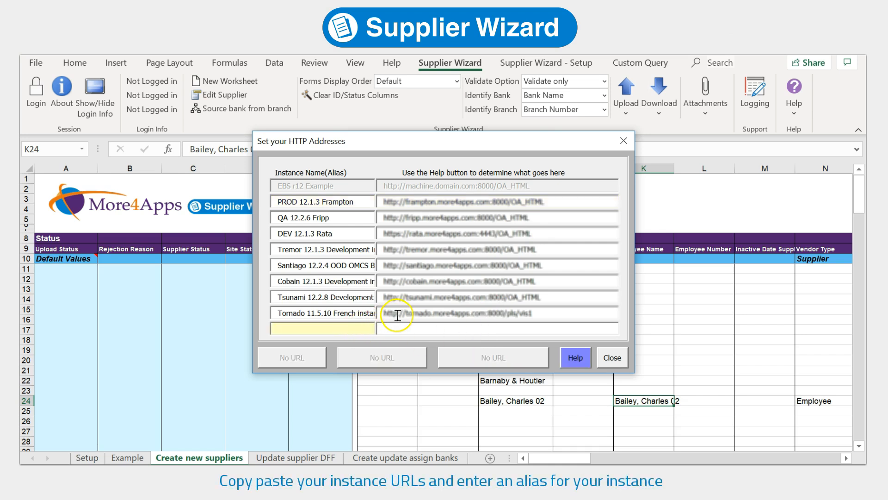
click(613, 358)
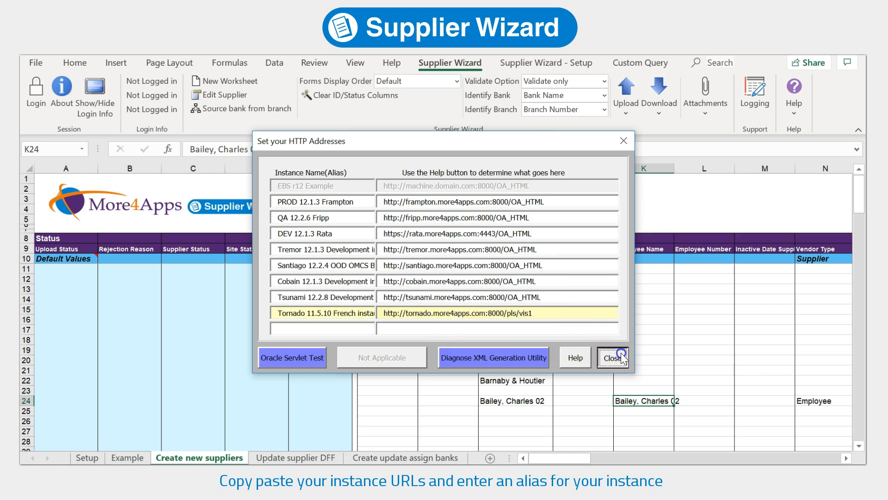
Log into PROD 12.1.3 Frampton with the Payables, Vision Services (USA) responsibility
click(506, 205)
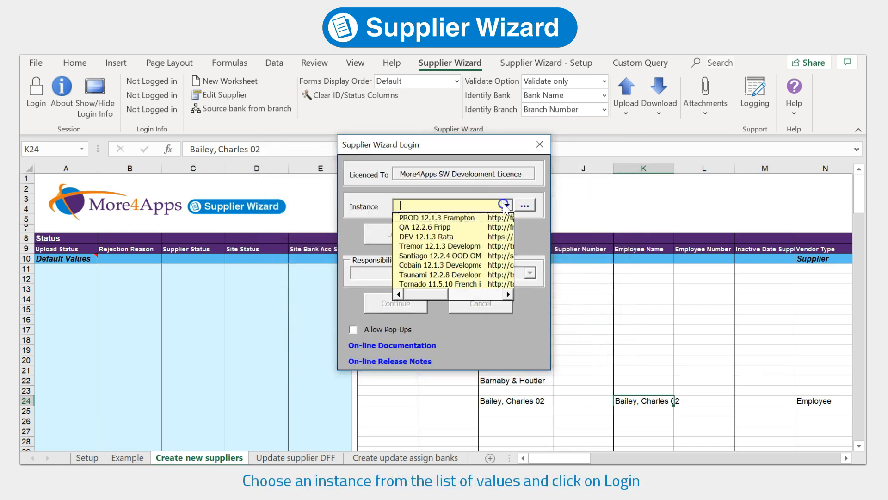
click(495, 216)
click(417, 243)
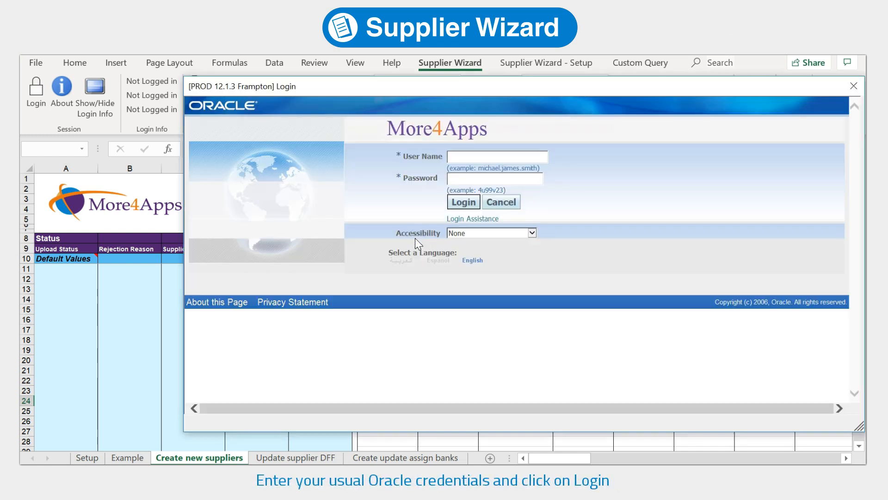
click(464, 156)
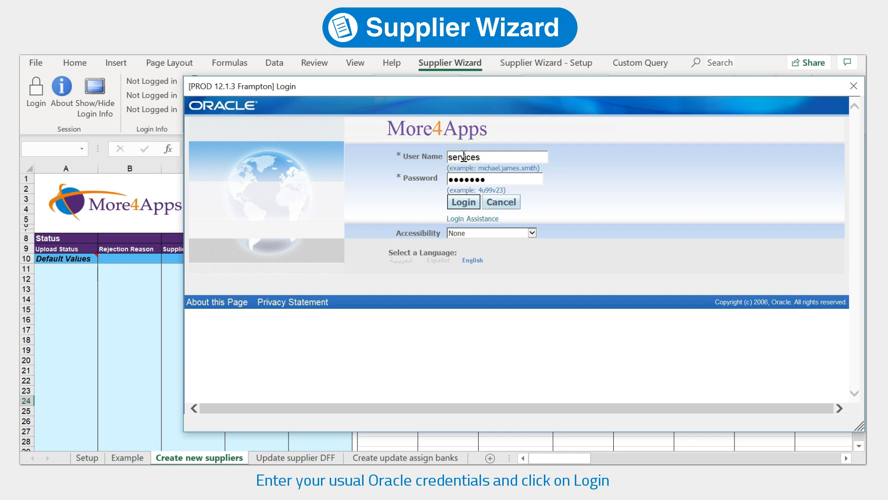
click(463, 204)
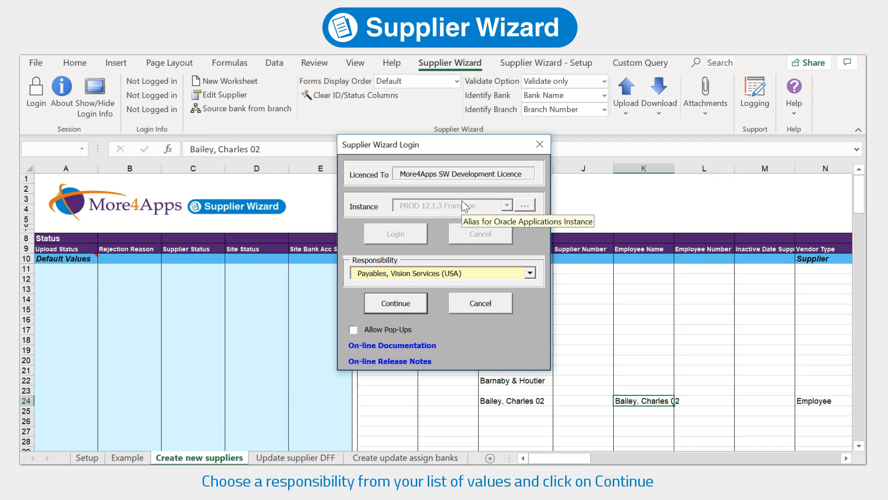
click(420, 308)
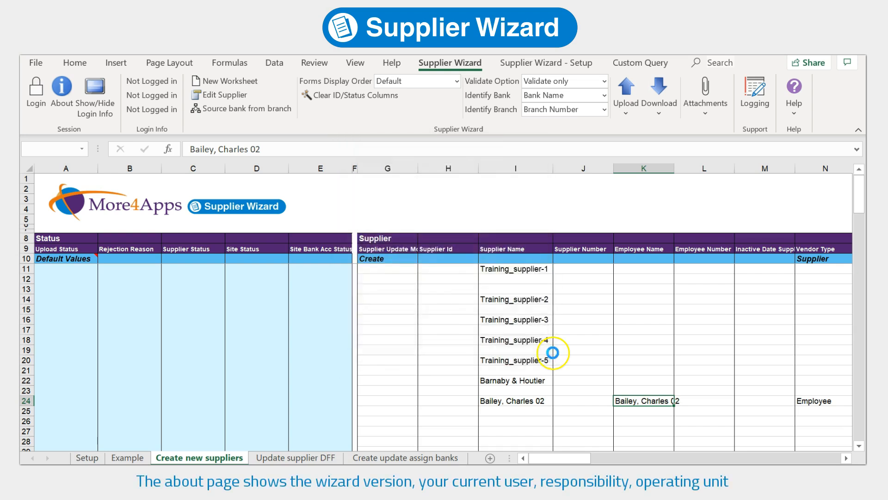
click(66, 98)
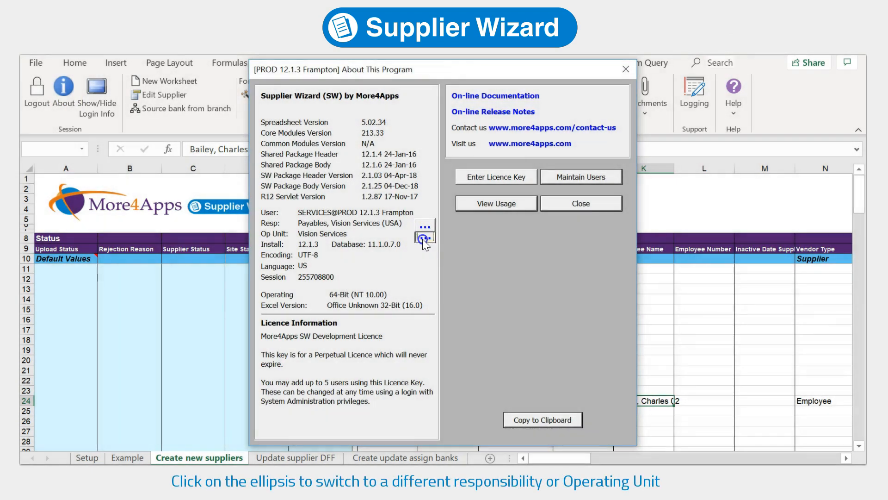
click(424, 238)
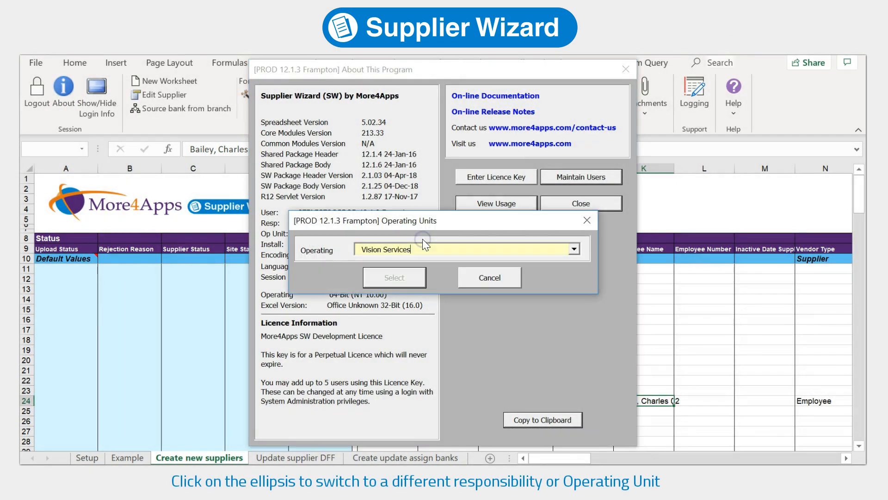
click(573, 250)
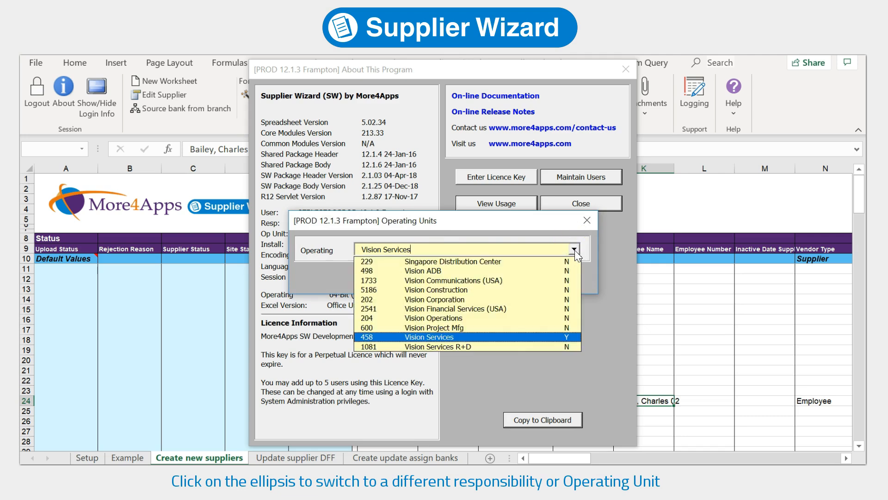
click(575, 249)
click(504, 274)
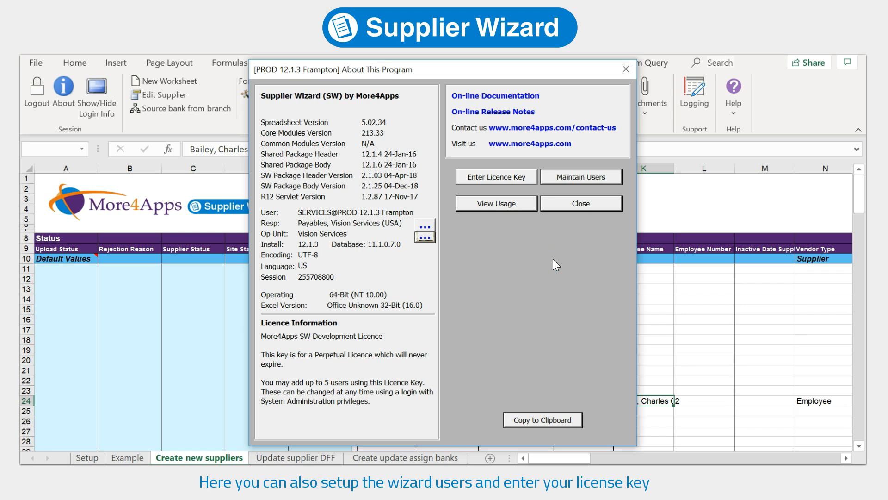
click(581, 203)
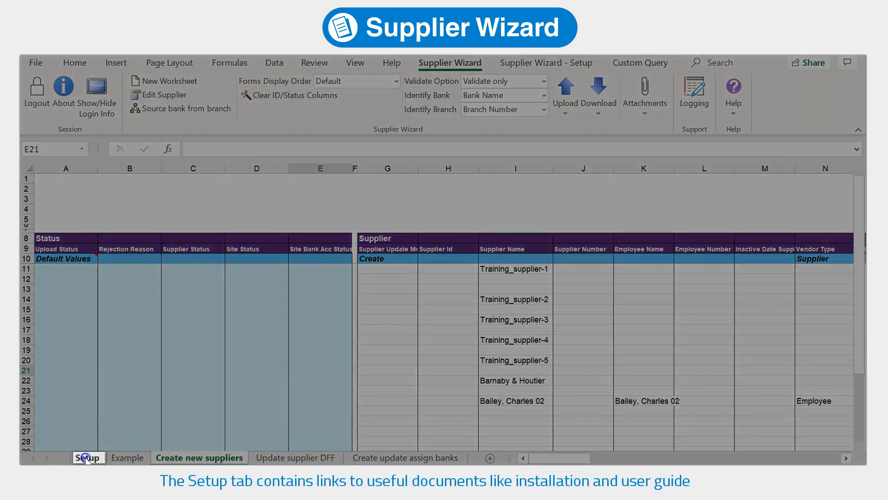
On the Setup sheet, follow the Getting Started User Guide link
click(87, 458)
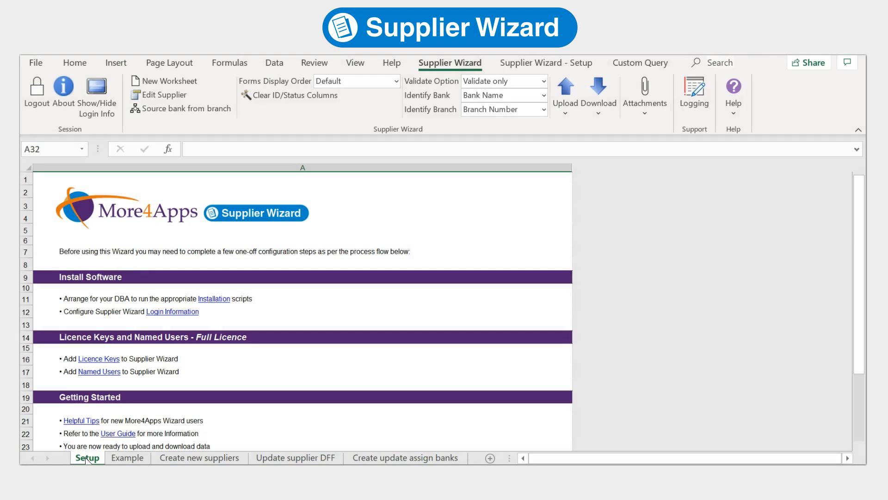
scroll(148, 384, down, 2)
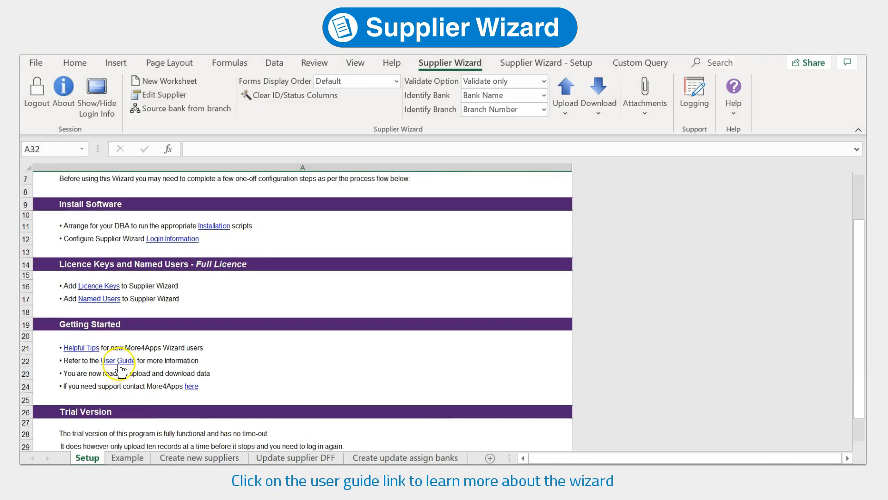
click(119, 361)
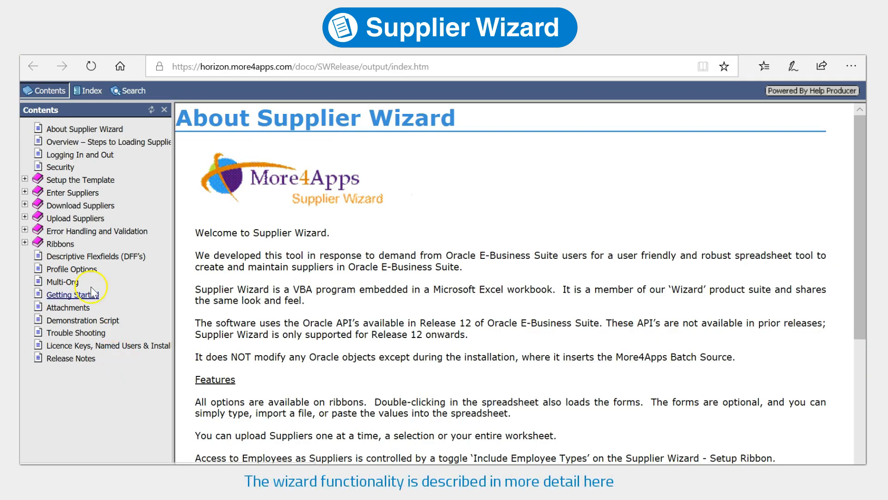
Read the Upload Suppliers help page, then show the wizard's Help links in Excel
click(25, 217)
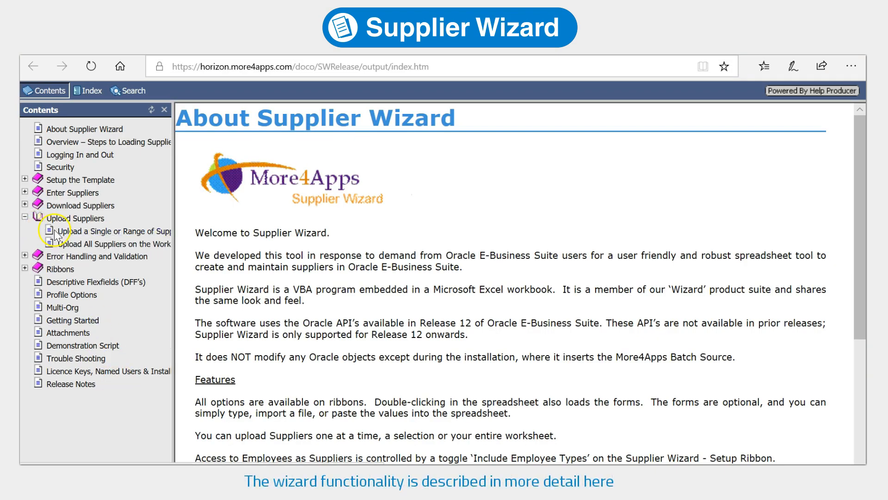
click(65, 221)
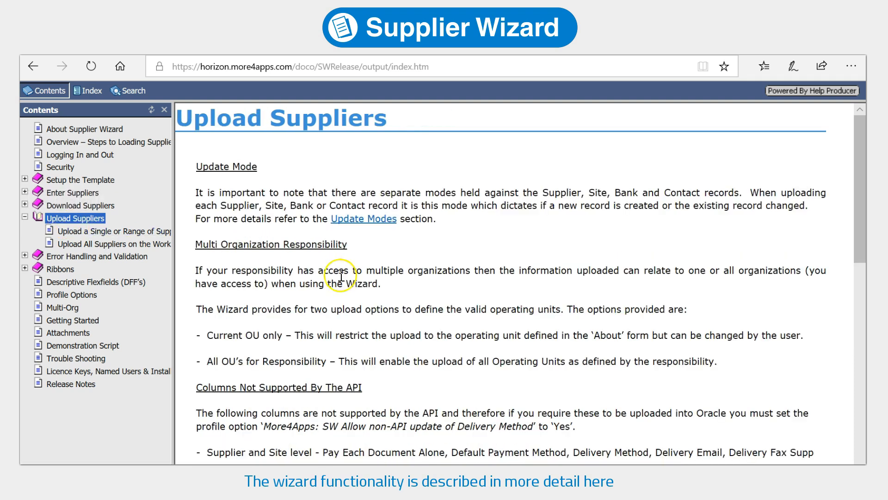
scroll(343, 308, down, 10)
scroll(342, 309, down, 3)
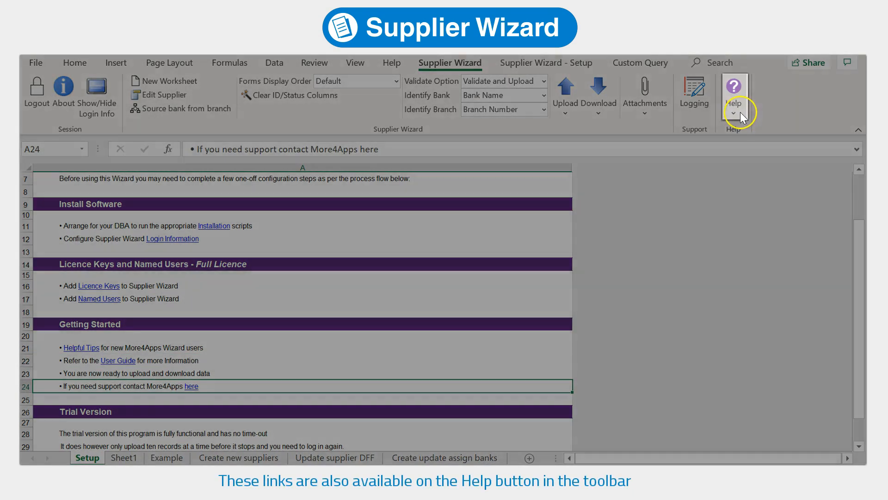
click(740, 112)
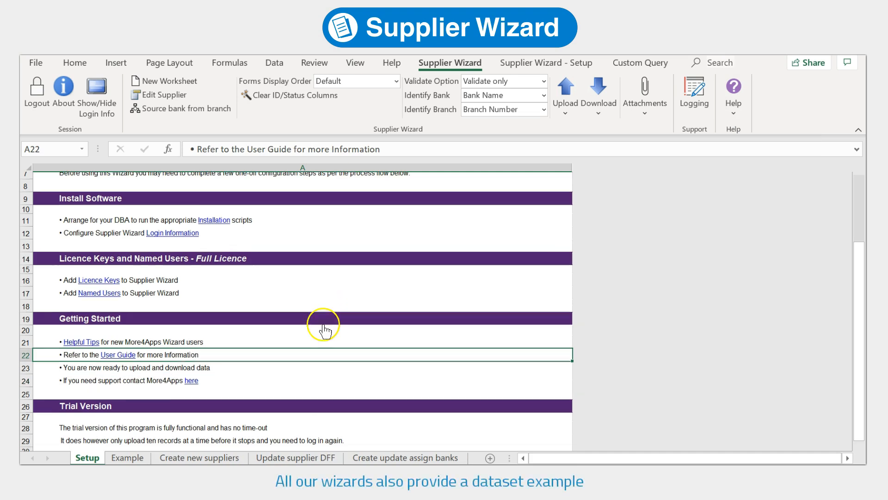
Review the Example dataset sheet's sample data, then go back to Create new suppliers
scroll(318, 277, down, 1)
click(129, 457)
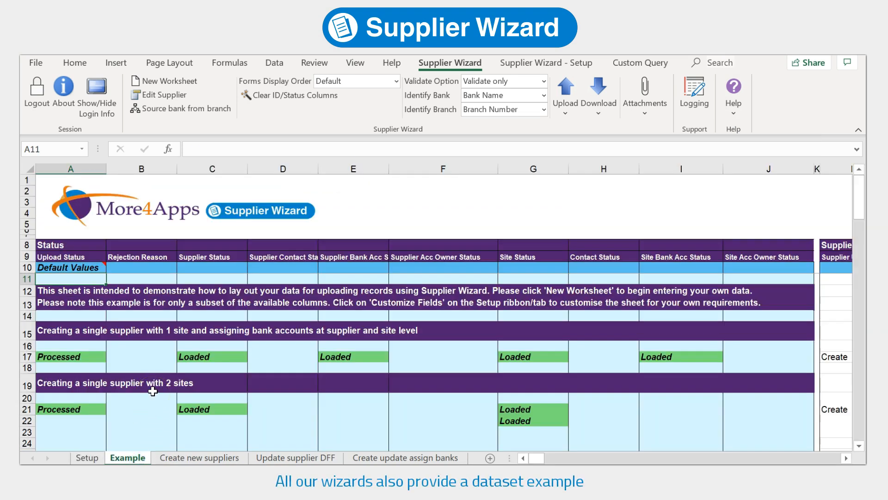
click(197, 458)
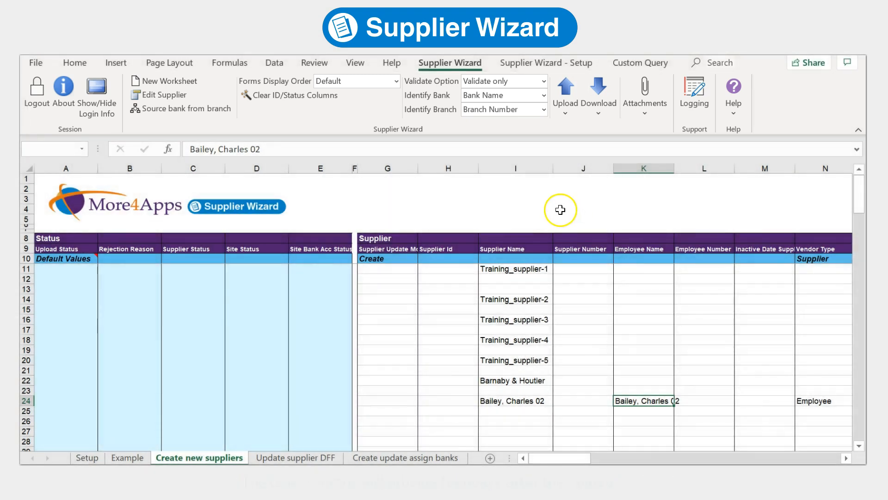
drag(72, 278, 312, 435)
click(316, 370)
drag(558, 458, 579, 449)
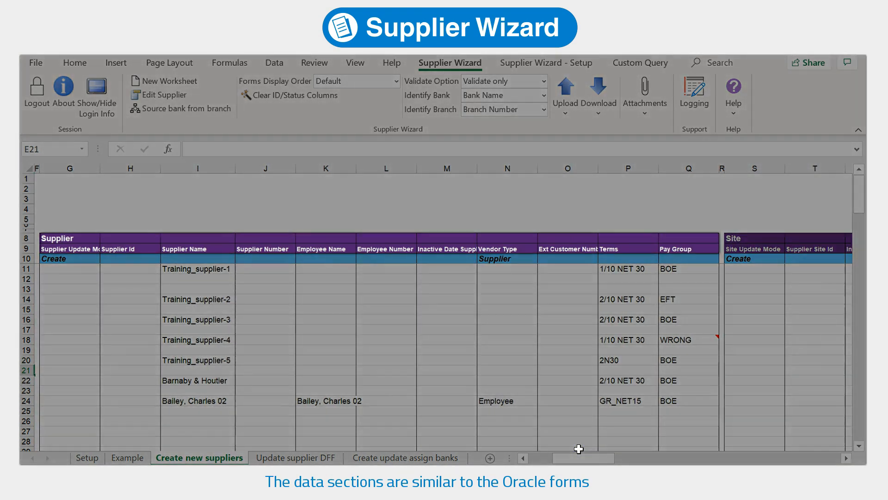
drag(580, 458, 639, 460)
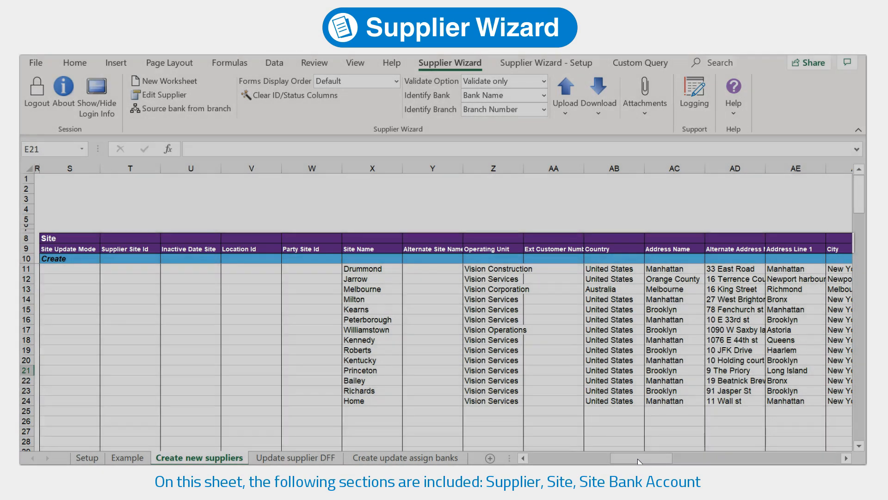
drag(639, 461, 759, 462)
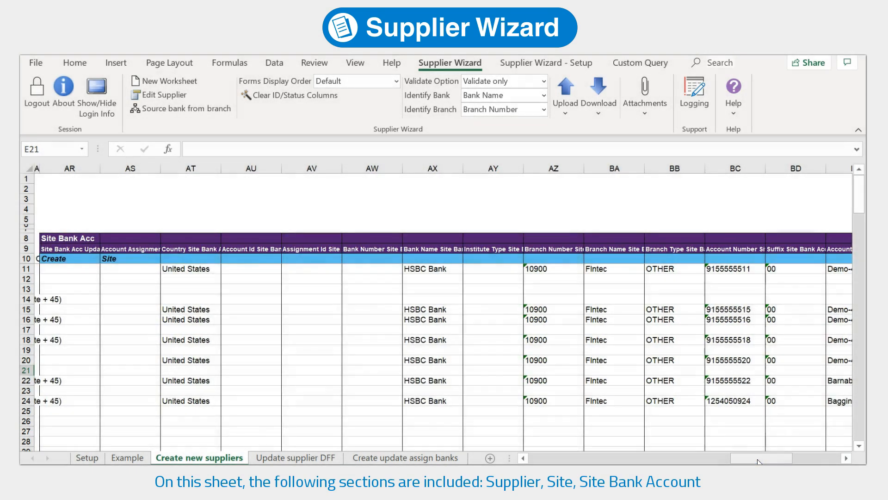
drag(759, 460, 542, 458)
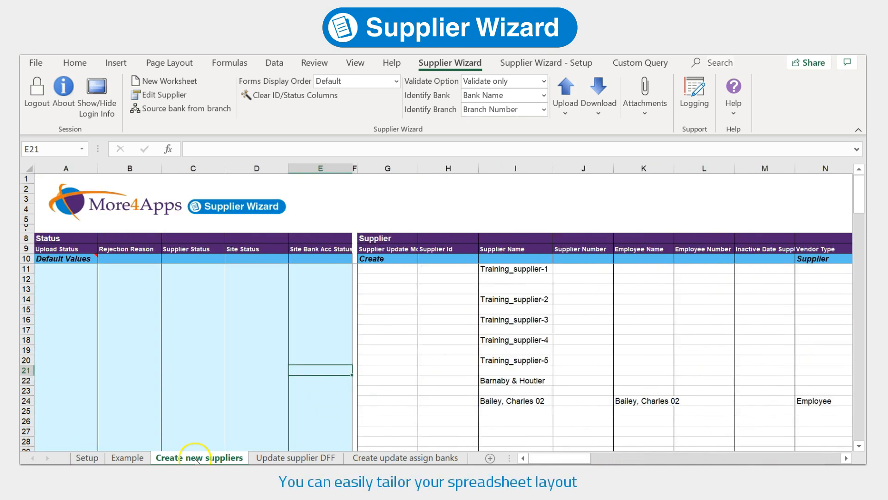
Move the Supplier Number column J in front of Supplier Name column I
click(588, 165)
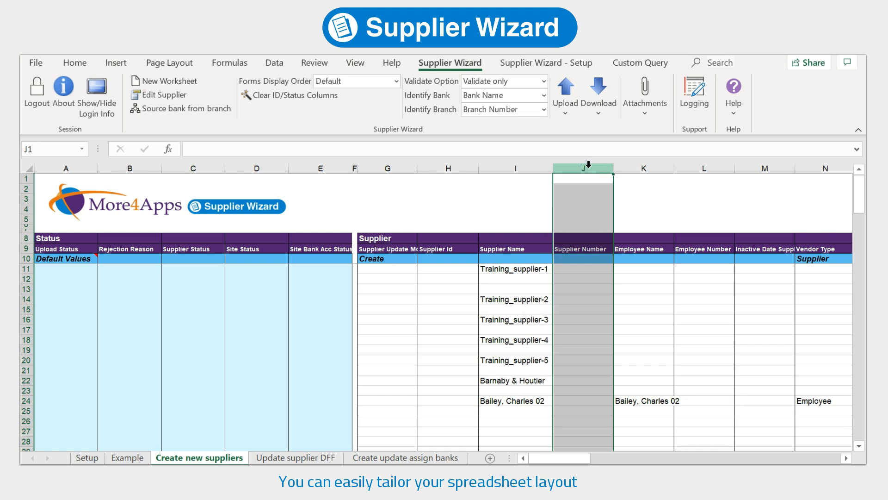
right_click(589, 166)
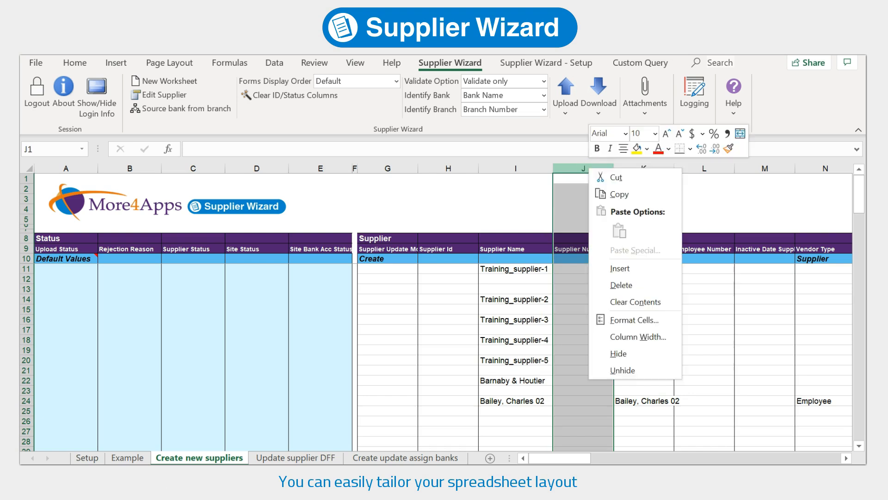
click(603, 178)
click(520, 168)
right_click(526, 170)
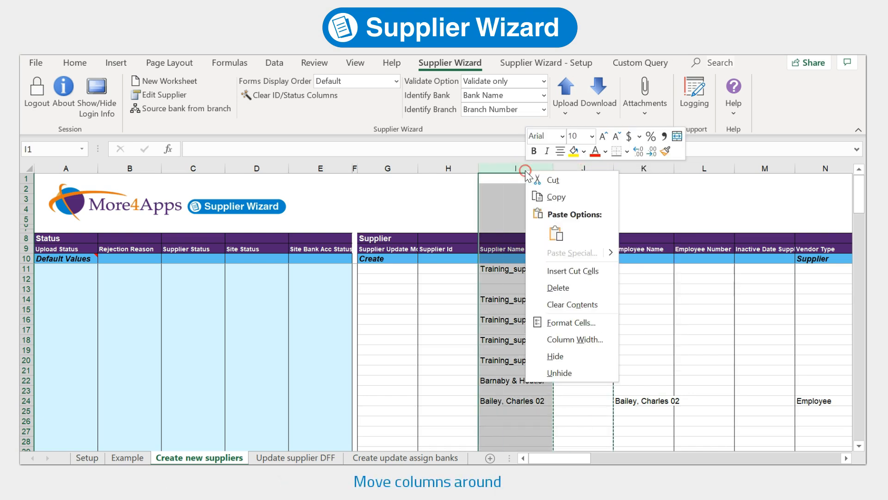
click(567, 271)
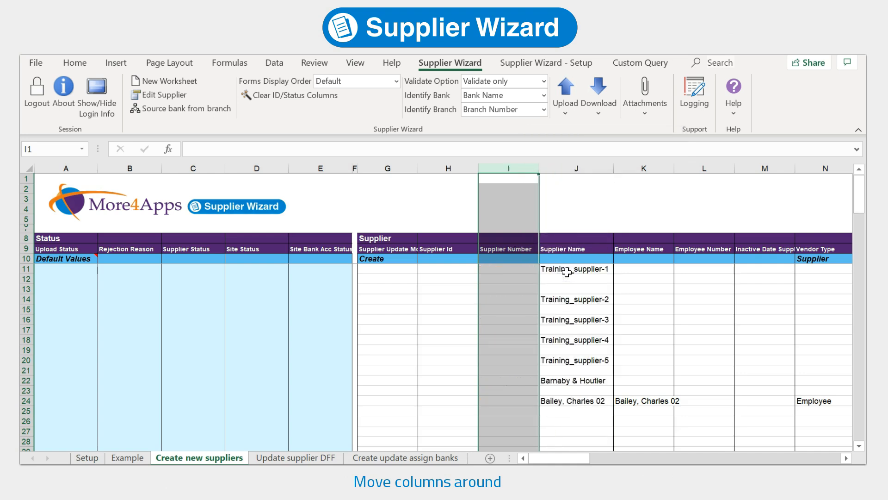
Delete the bank assignment start date, end date and priority columns BK:BM
drag(575, 458, 584, 458)
drag(701, 457, 805, 457)
drag(799, 168, 671, 169)
right_click(671, 168)
click(713, 284)
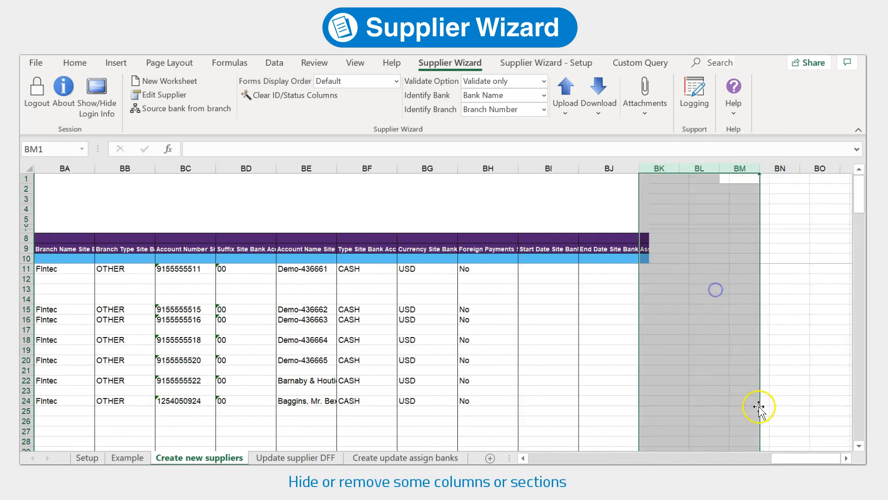
drag(784, 459, 698, 458)
Delete the Notification Email column AK
click(243, 168)
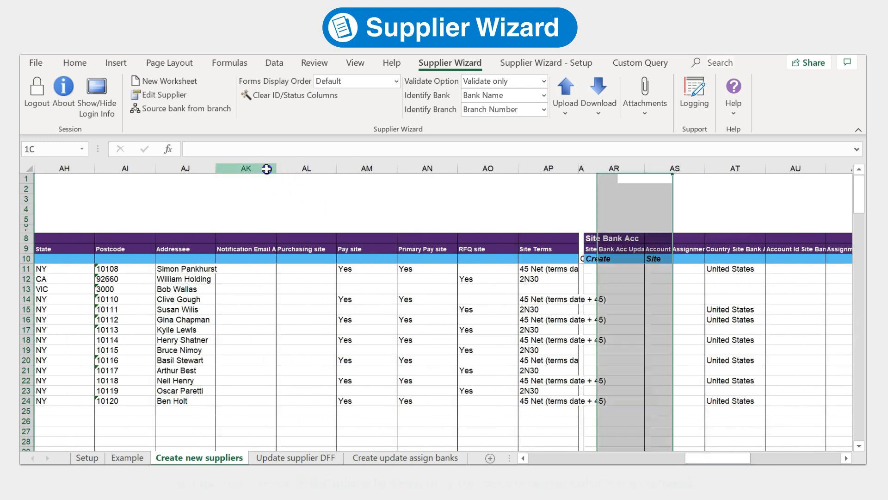
right_click(267, 170)
click(279, 285)
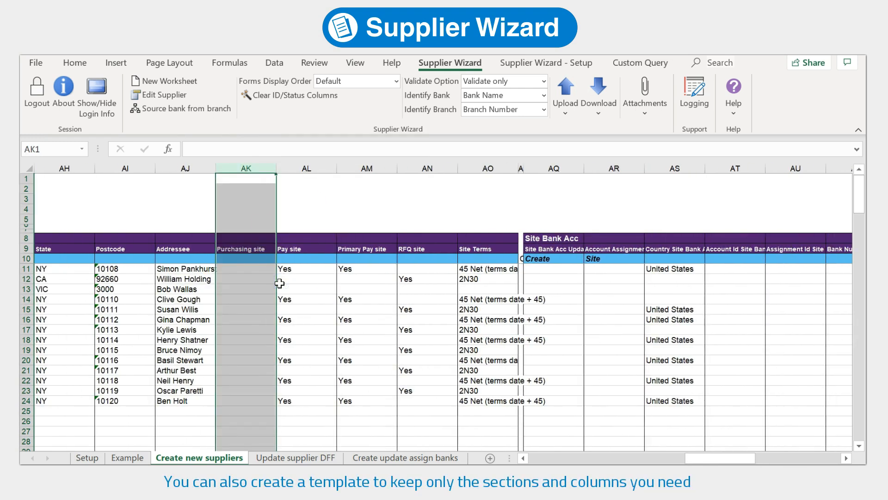
drag(687, 458, 530, 458)
click(508, 350)
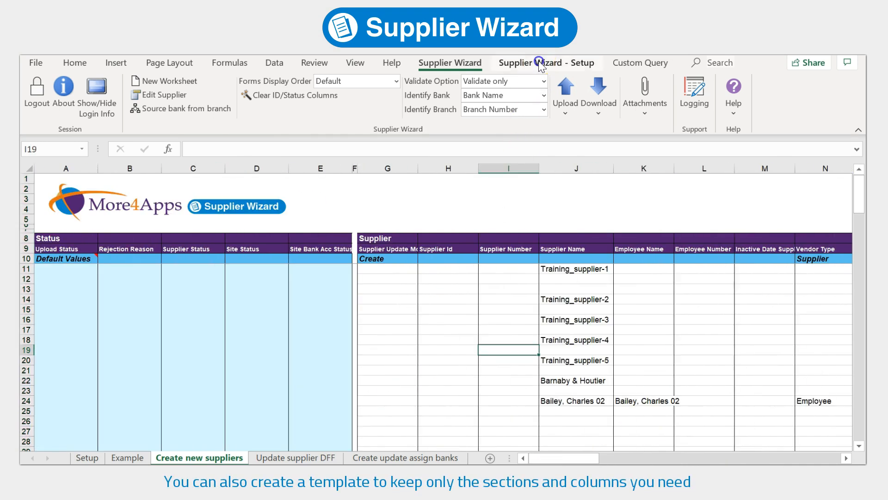
click(540, 64)
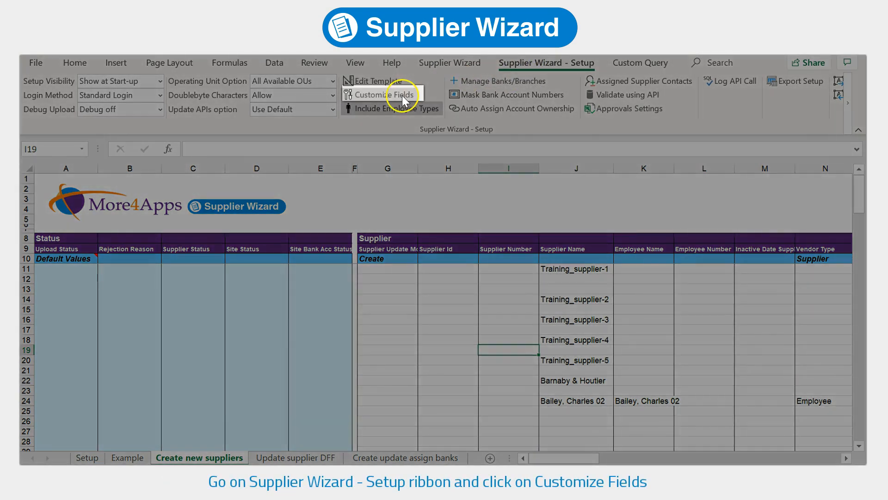
Drop Supplier Attach and Supplier Bank Acc; add Business Classification with Certificate Number and Certifying Agency
click(401, 95)
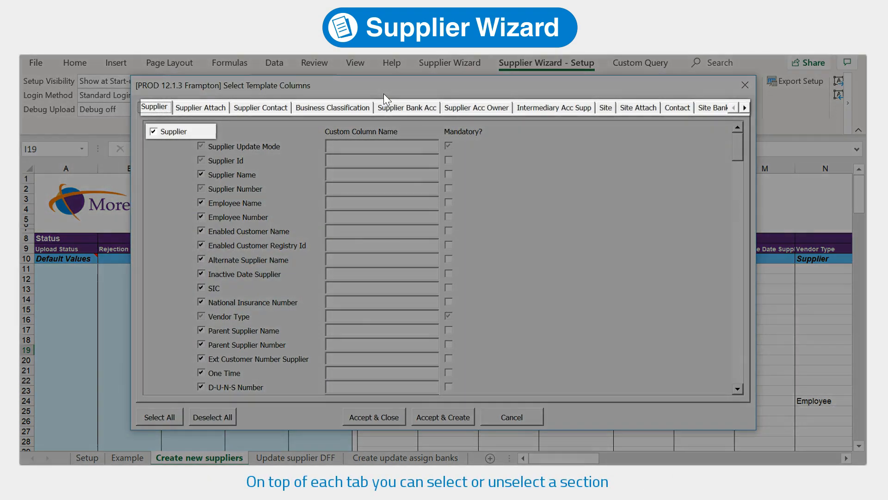
click(204, 108)
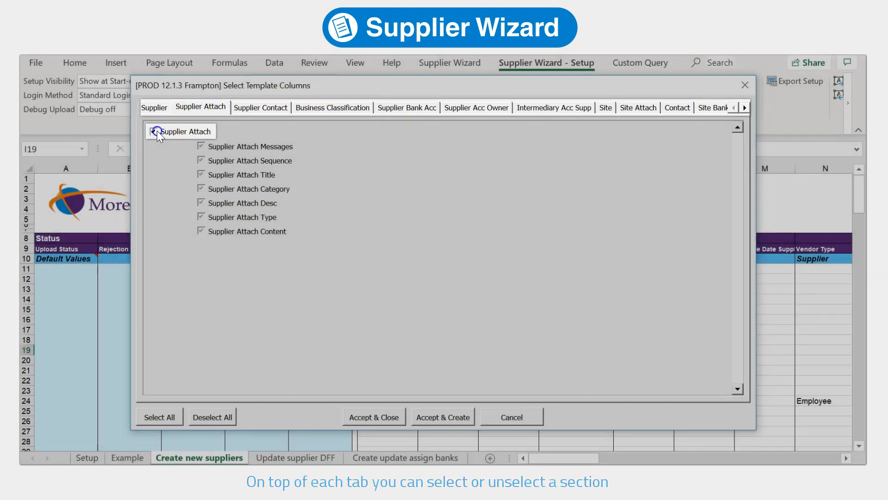
click(154, 132)
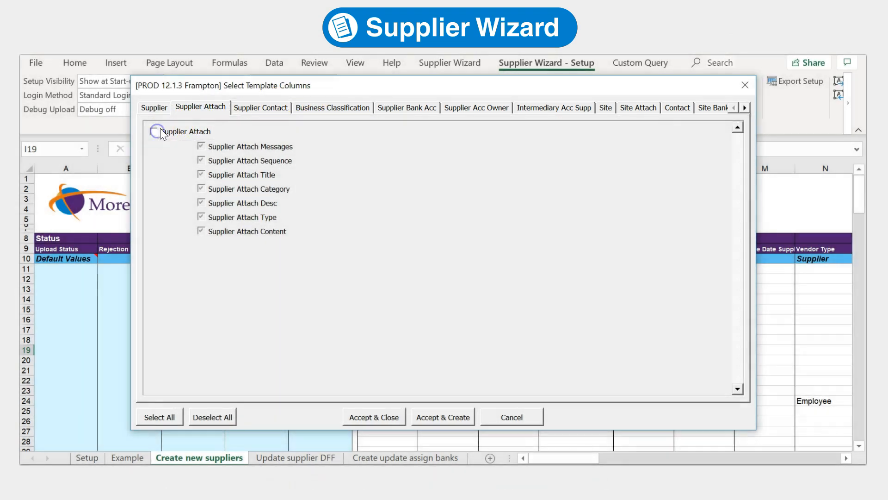
click(274, 109)
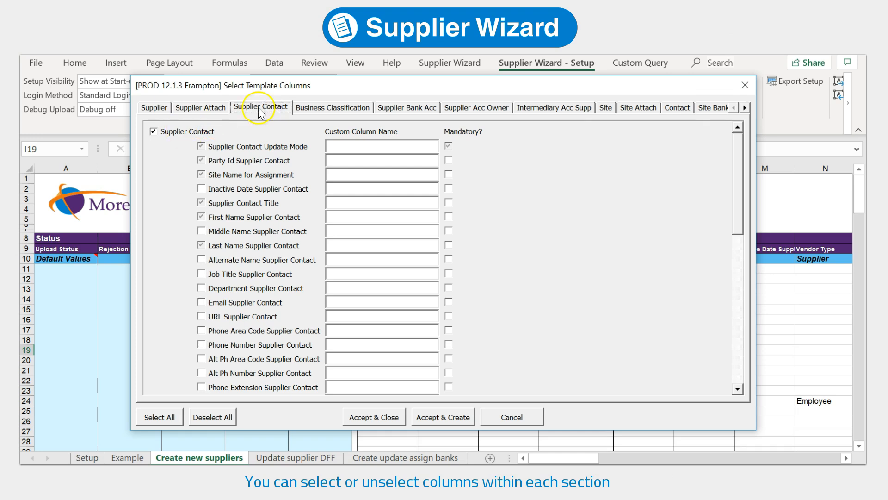
click(307, 109)
click(154, 132)
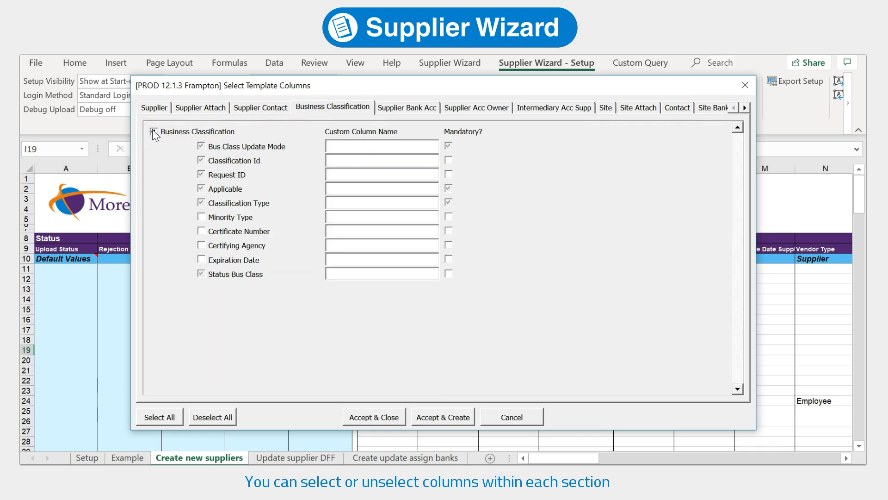
click(202, 230)
click(201, 245)
click(400, 108)
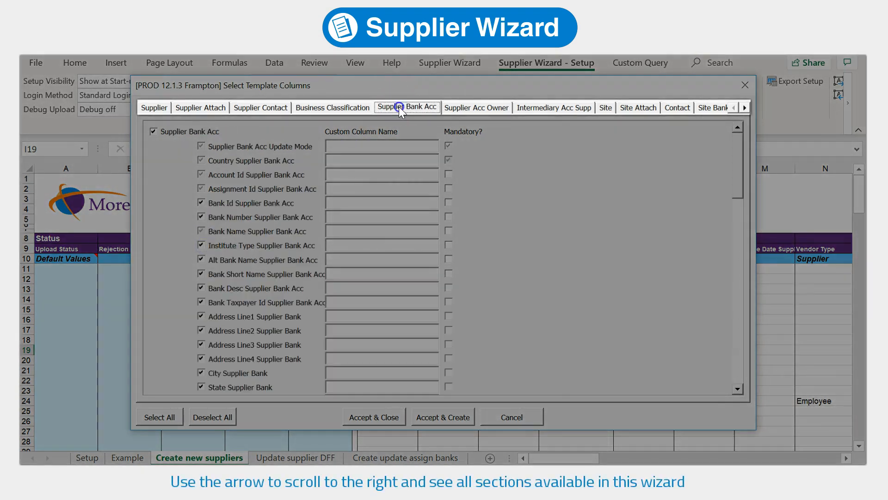
click(165, 131)
Label the Supplier section's Attribute3 column 'Custom label3'
click(745, 108)
click(745, 108)
click(745, 108)
click(745, 107)
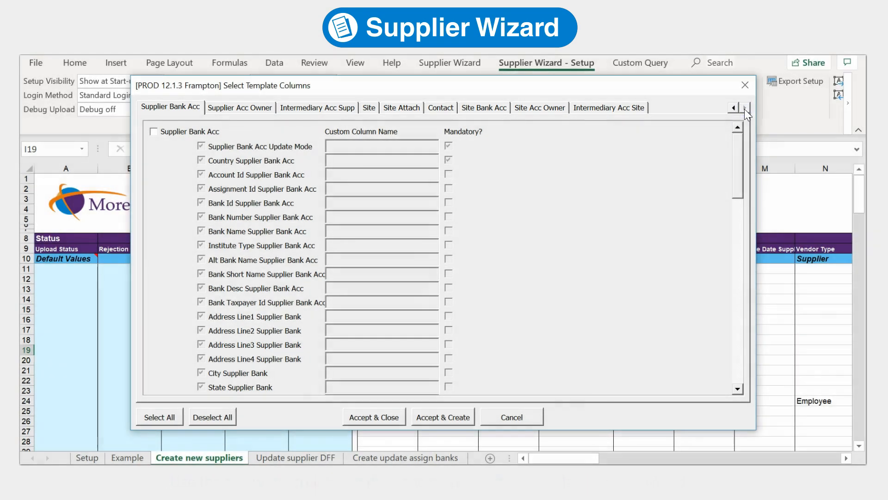
click(734, 108)
click(733, 108)
click(734, 108)
click(734, 108)
click(153, 107)
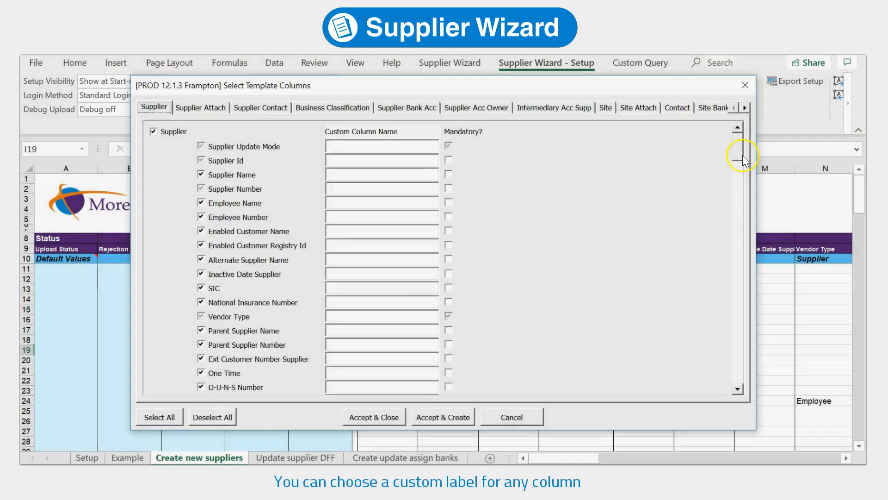
drag(739, 155, 730, 305)
click(378, 228)
text(Custom label3)
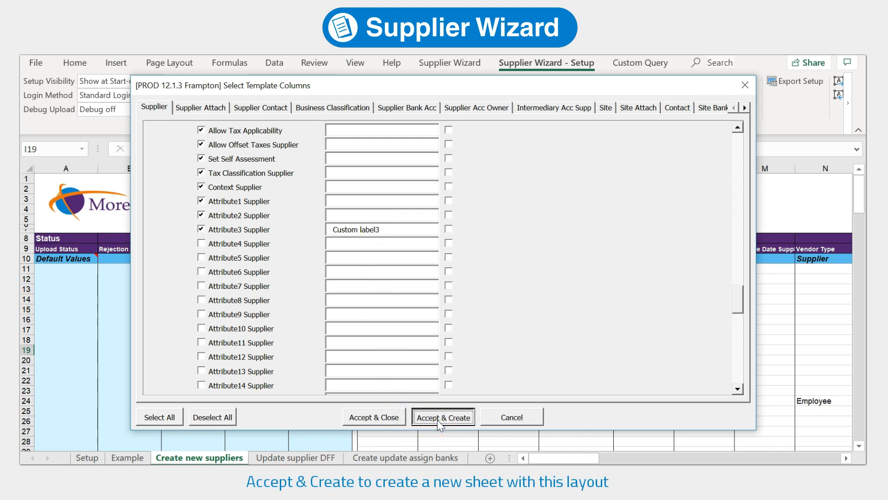
Create the new template sheet and check its 'Custom label3' column heading
click(437, 418)
click(472, 310)
drag(535, 458, 633, 458)
click(553, 257)
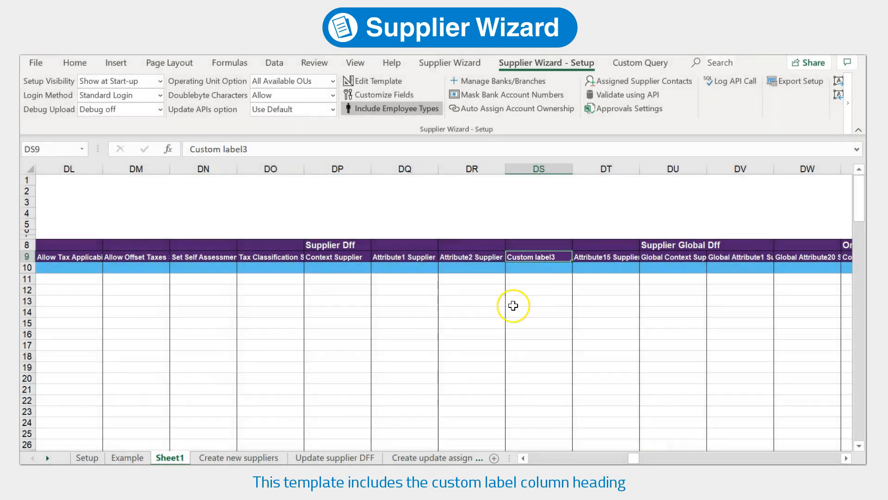
click(257, 457)
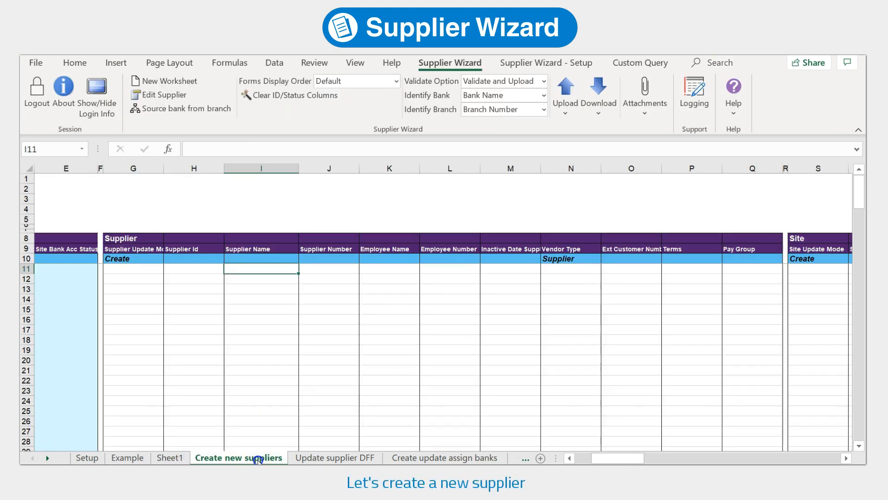
Enter Training_supplier-1 as supplier name in I11 and Supplier as vendor type in N11
click(260, 268)
text(Training_supplier-1)
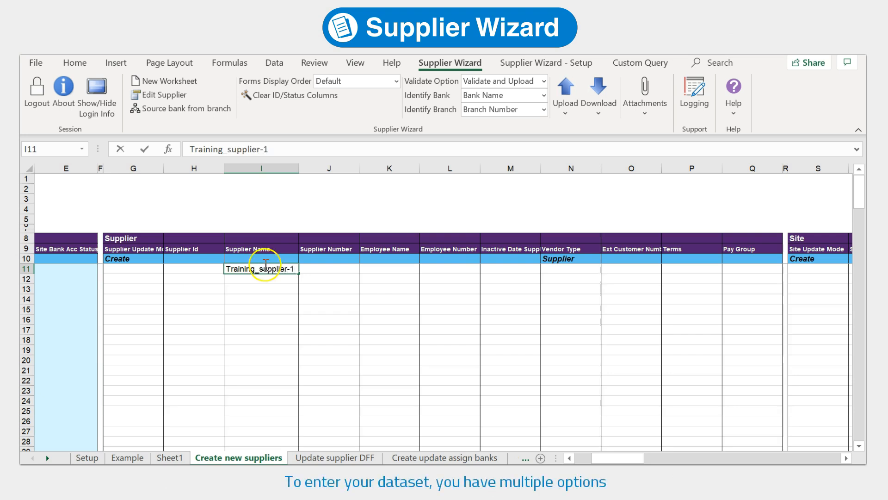
click(573, 269)
text(Supplier)
key(Tab)
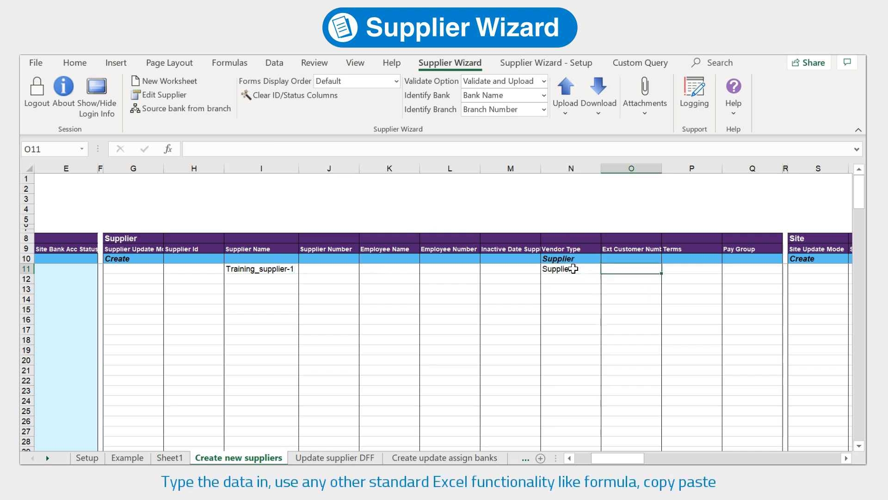
click(690, 270)
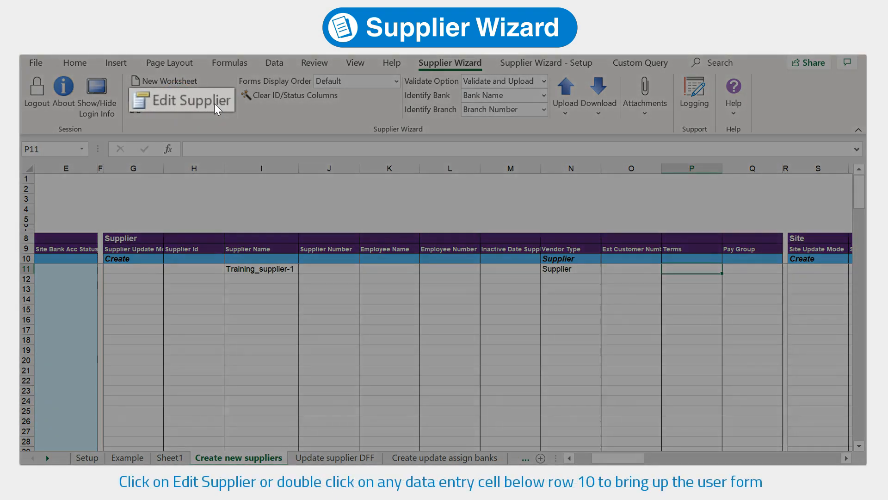
In the Edit Supplier form, set Pay Group to BOE and Terms to 1/10 NET 30
click(215, 103)
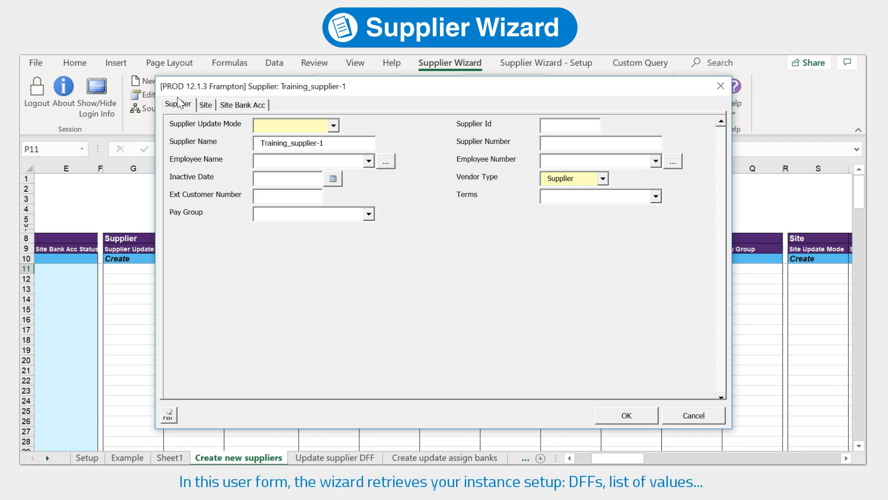
click(369, 214)
click(278, 237)
click(655, 196)
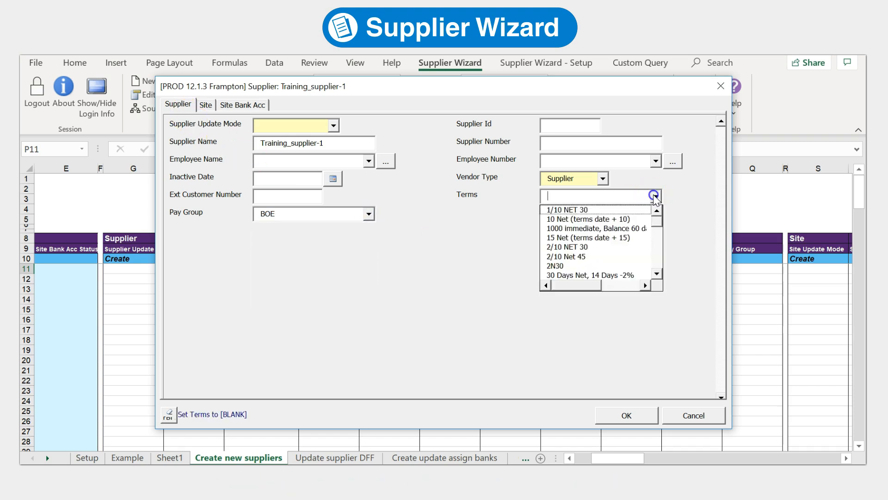
click(643, 210)
Add site Drummond under operating unit Vision Construction, country United States
click(205, 105)
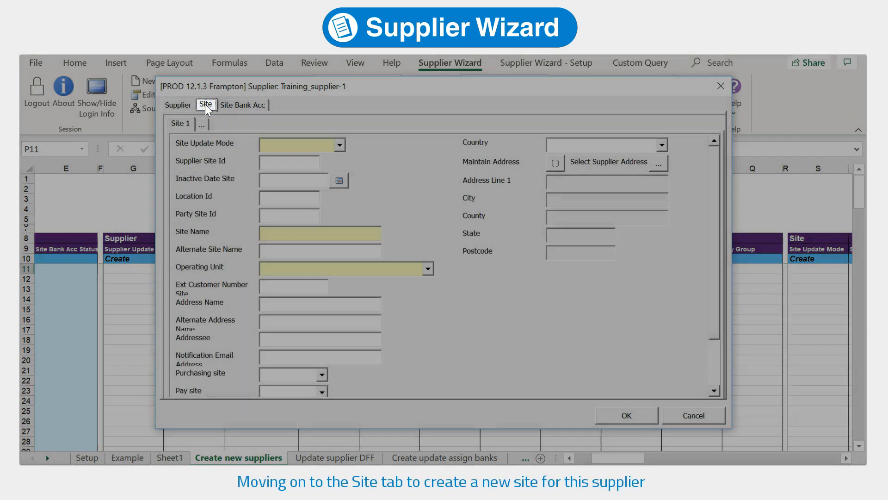
click(278, 232)
text(Drummond)
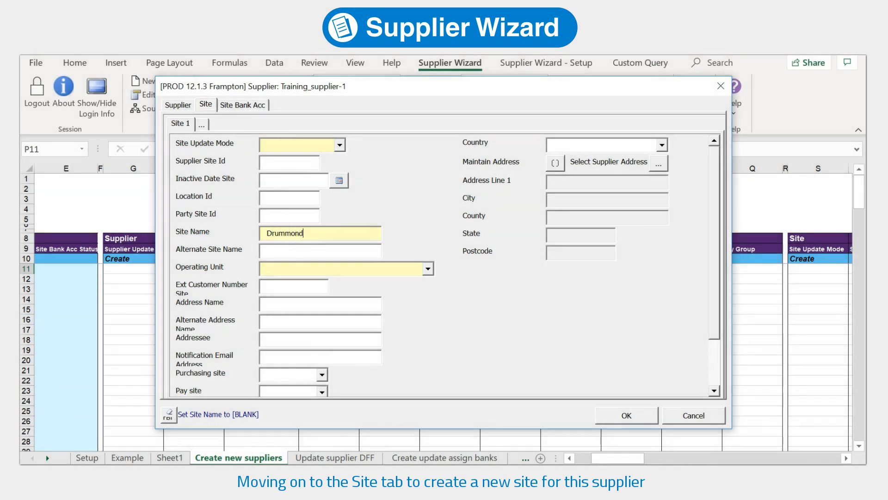
click(400, 307)
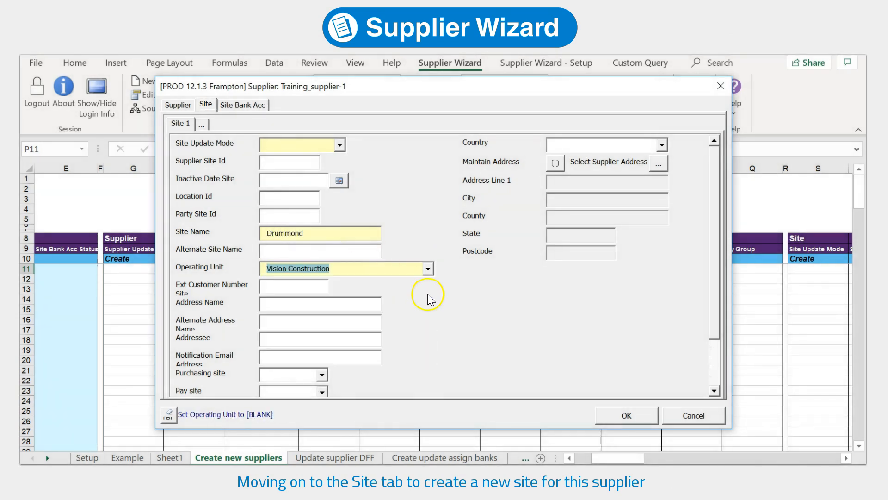
click(584, 147)
text(United States)
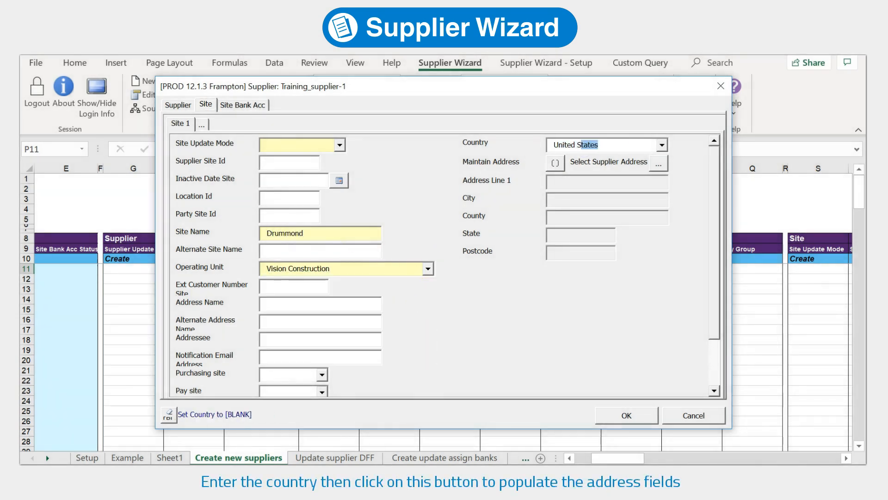
key(Tab)
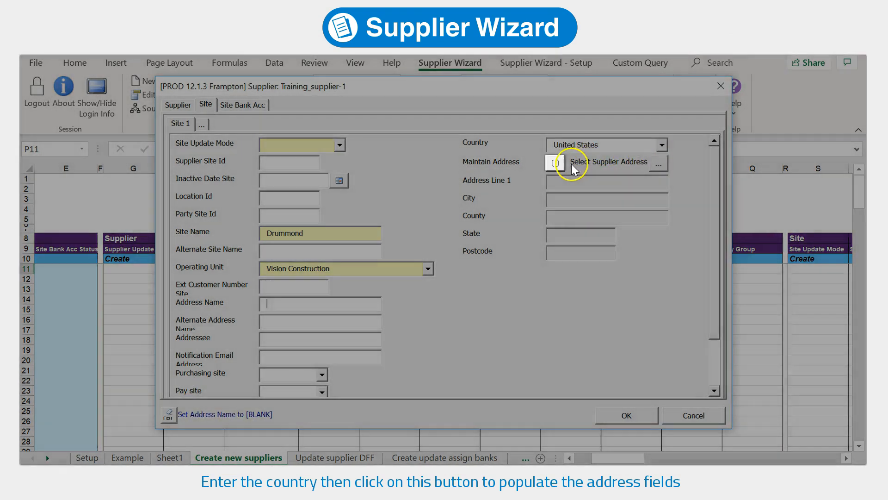
Enter the site's address line and city New York
click(555, 162)
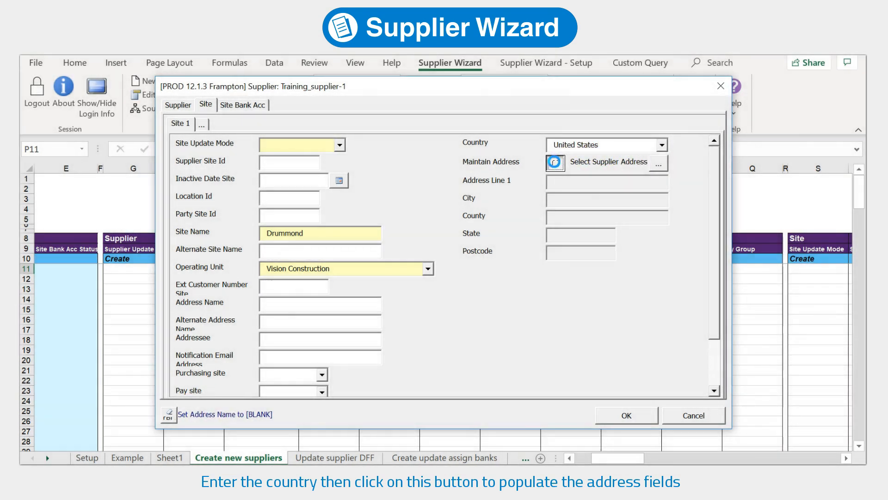
click(446, 263)
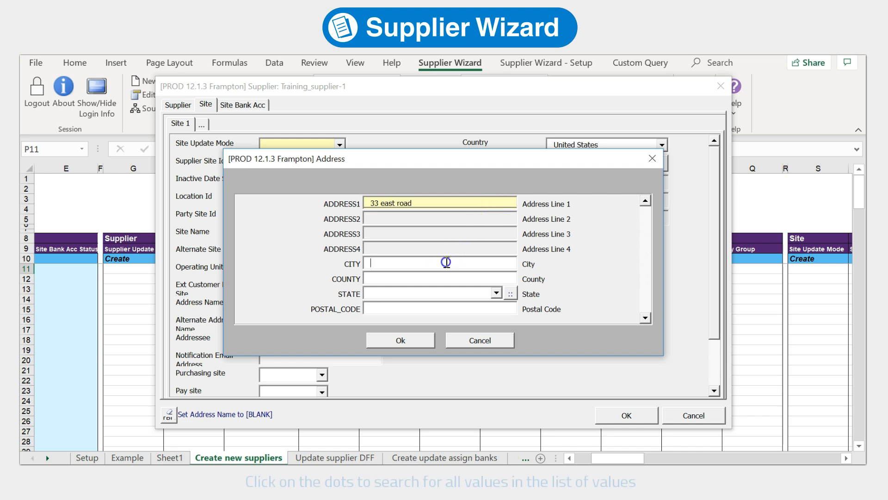
text(New York)
key(ctrl+a)
key(ctrl+c)
key(Tab)
key(ctrl+v)
key(Tab)
Set the address state to NY and postal code 10108, then confirm the address
click(510, 294)
click(465, 310)
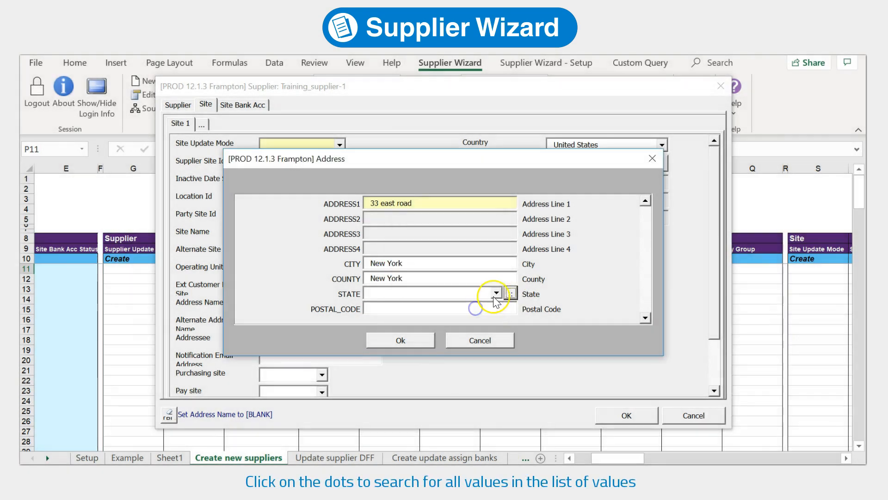
click(496, 292)
drag(622, 316, 622, 352)
click(518, 325)
click(447, 306)
text(10108)
click(423, 347)
Make Drummond a pay site but not a purchasing site
click(322, 374)
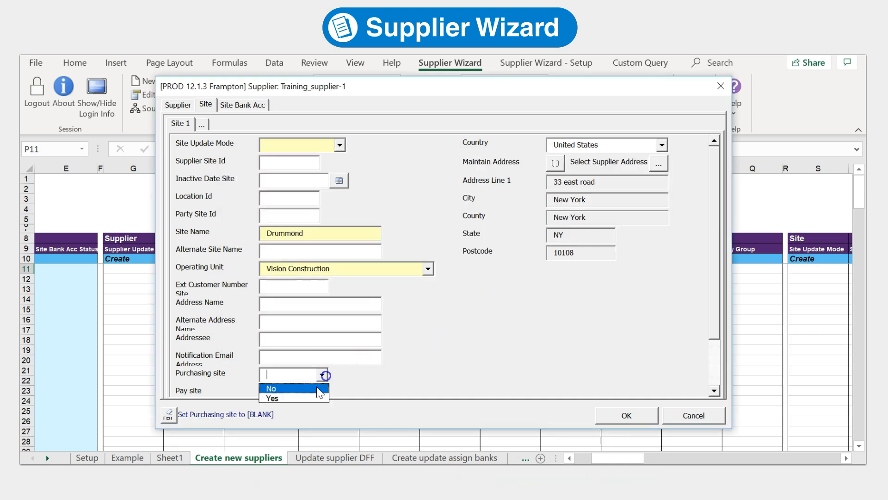
click(282, 387)
click(321, 392)
click(319, 411)
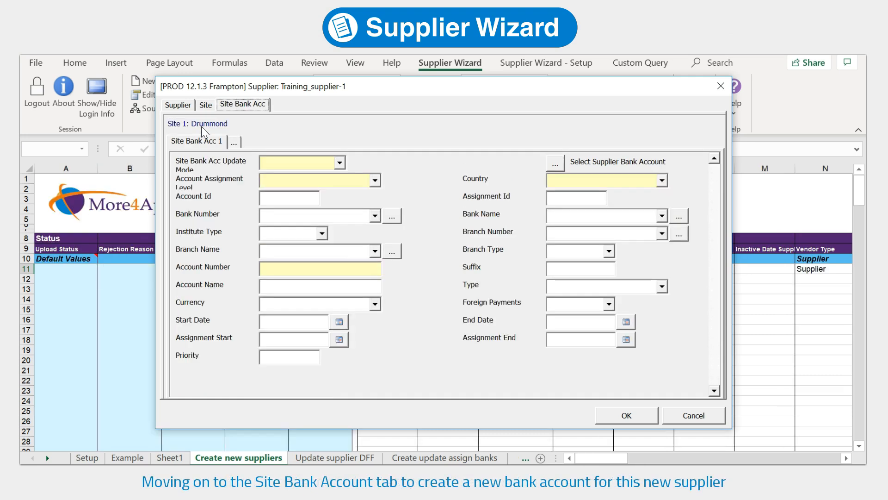
Assign the account at Site level, with country United States and bank HSBC Bank
click(375, 180)
click(358, 212)
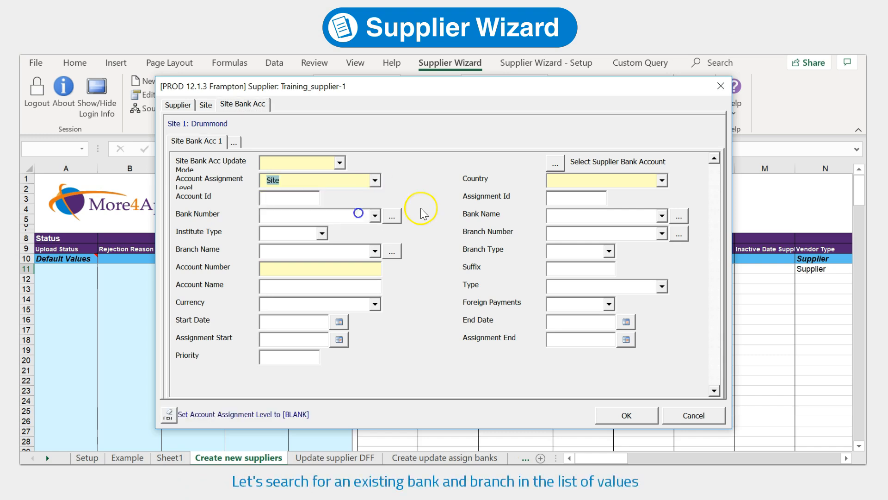
click(586, 182)
text(United States)
click(647, 214)
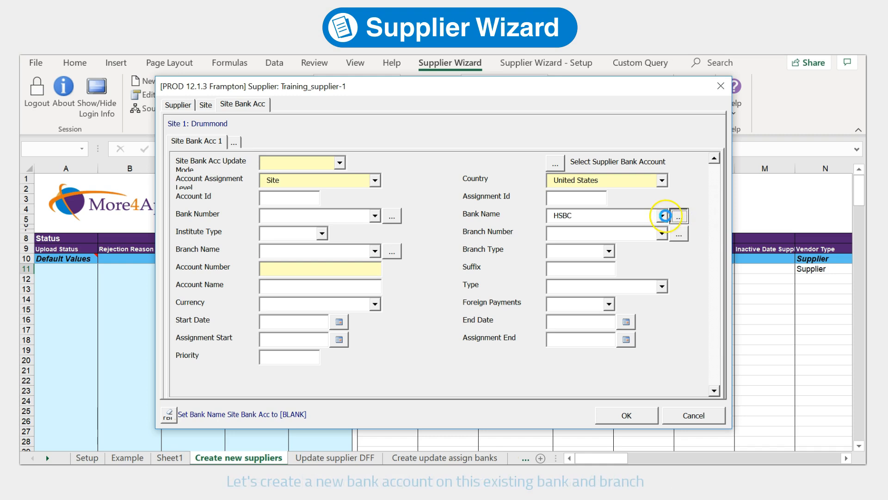
click(538, 306)
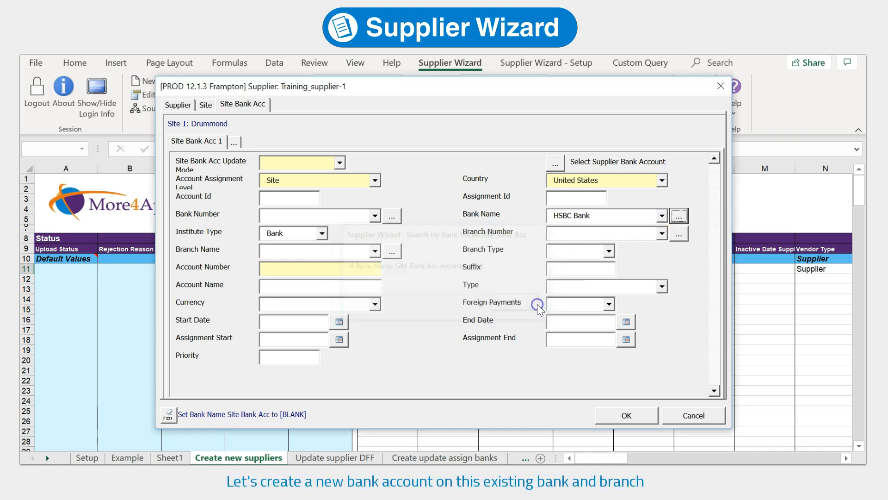
Choose branch number 10900 (FIntec) for the account
click(601, 233)
text(10900)
click(676, 234)
click(523, 321)
click(666, 234)
click(657, 247)
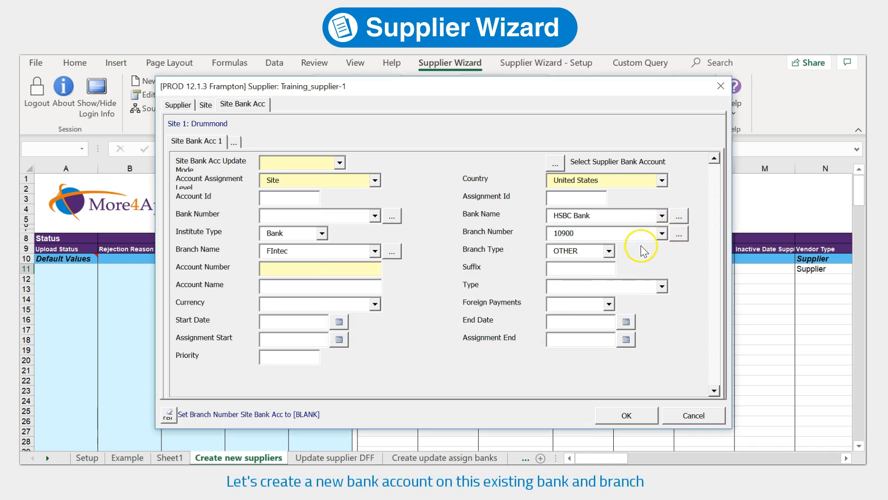
Enter the account number and make it a Checking account
click(337, 267)
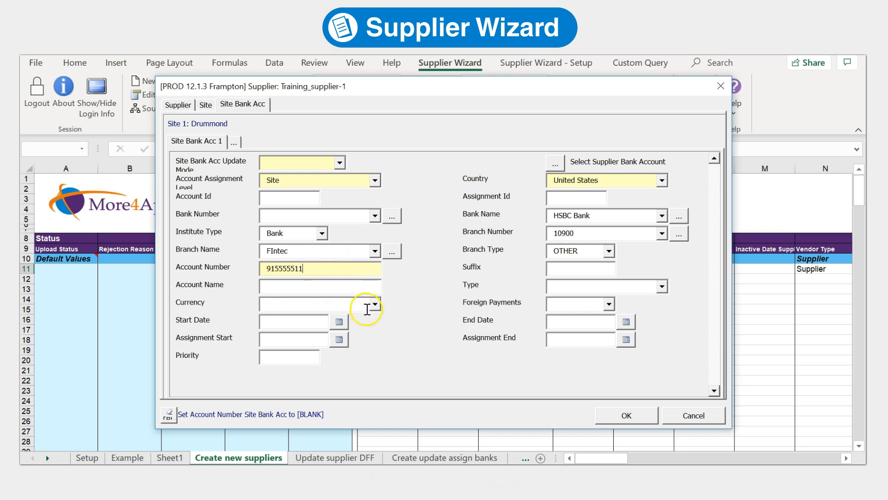
click(662, 287)
click(606, 344)
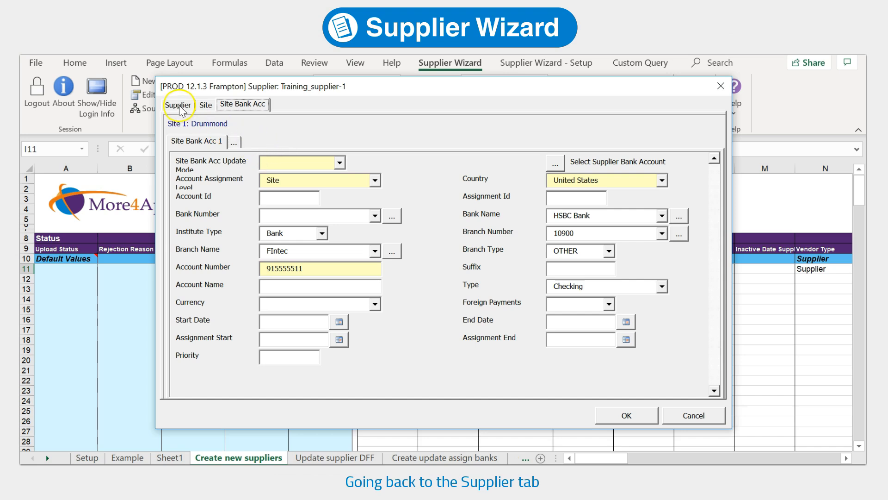
click(179, 106)
Set the supplier's Update Mode to Create
click(184, 104)
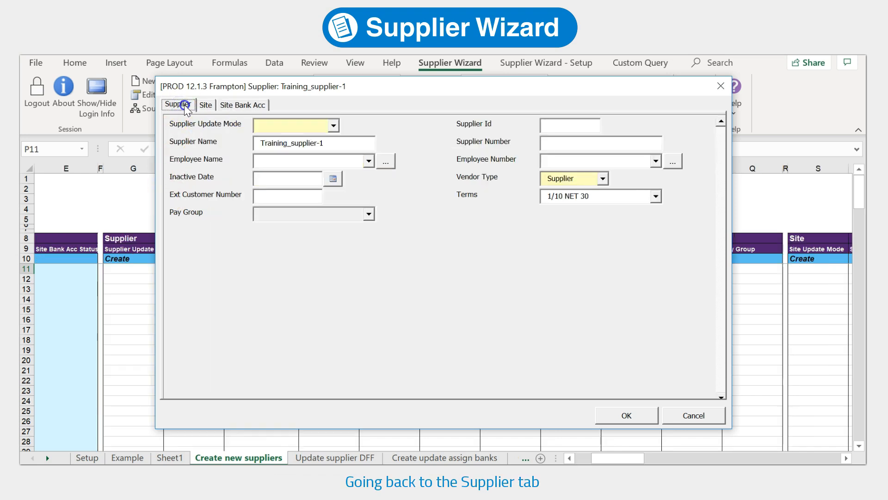
click(332, 125)
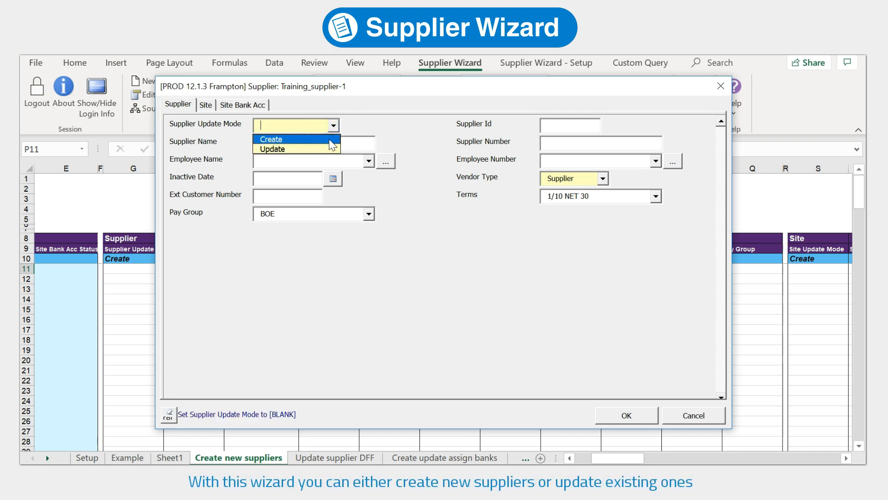
click(329, 139)
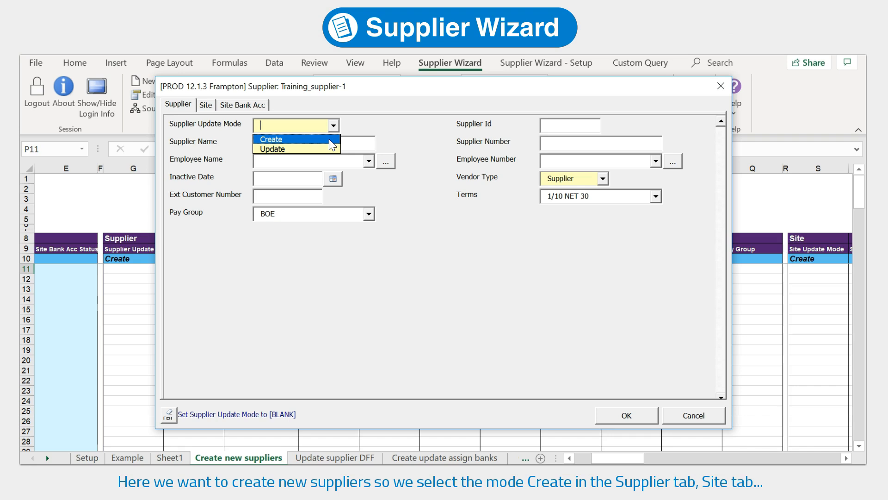
click(329, 141)
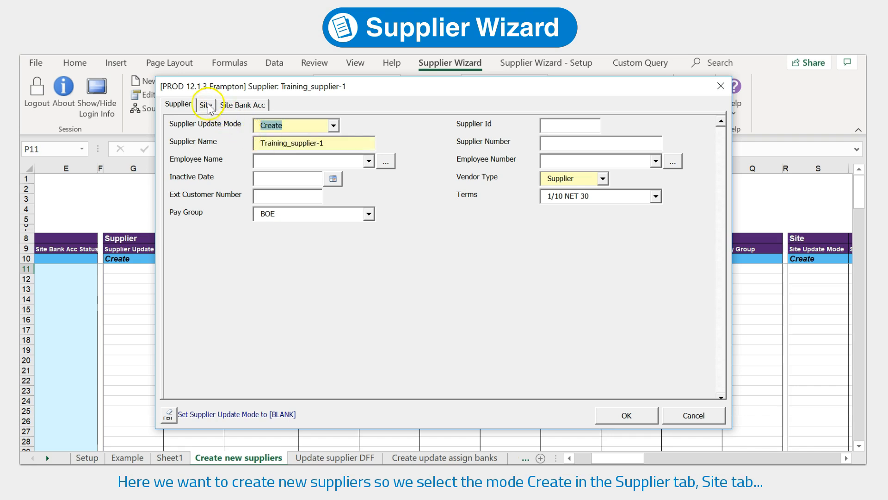
Set Update Mode to Create for the site and its bank account, and save the form to the sheet
click(206, 106)
click(339, 142)
click(335, 157)
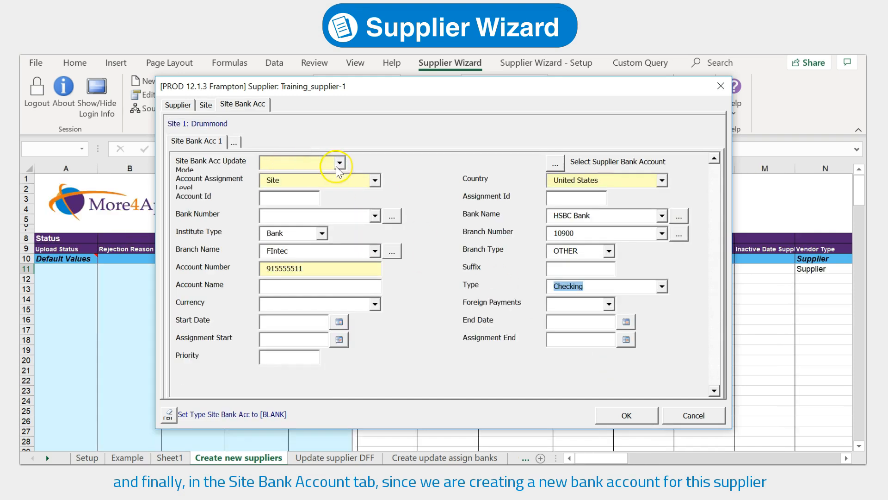
click(337, 166)
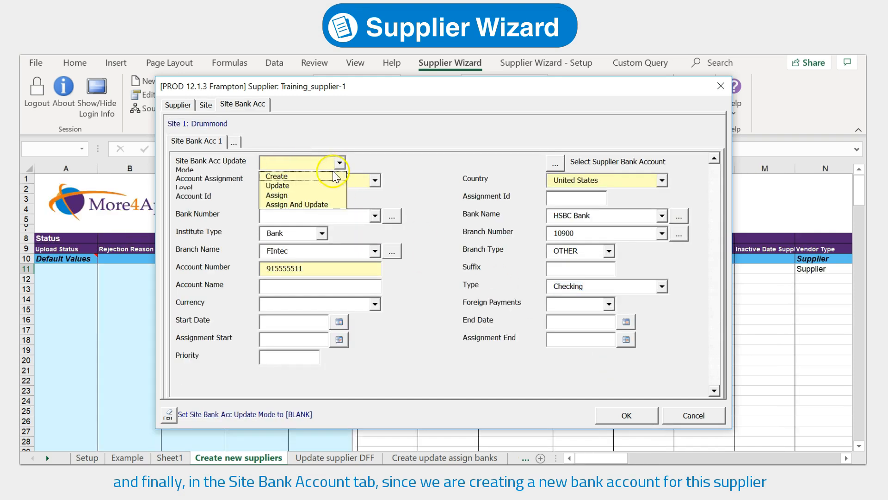
click(330, 177)
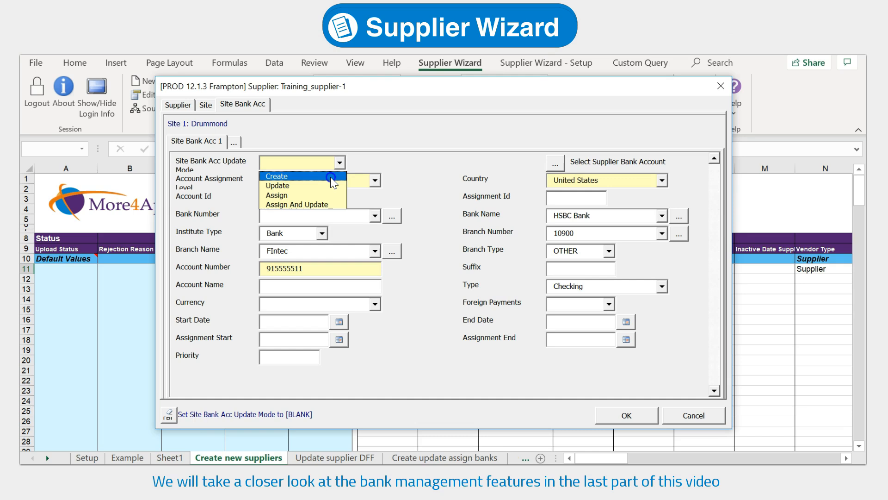
click(331, 176)
click(629, 415)
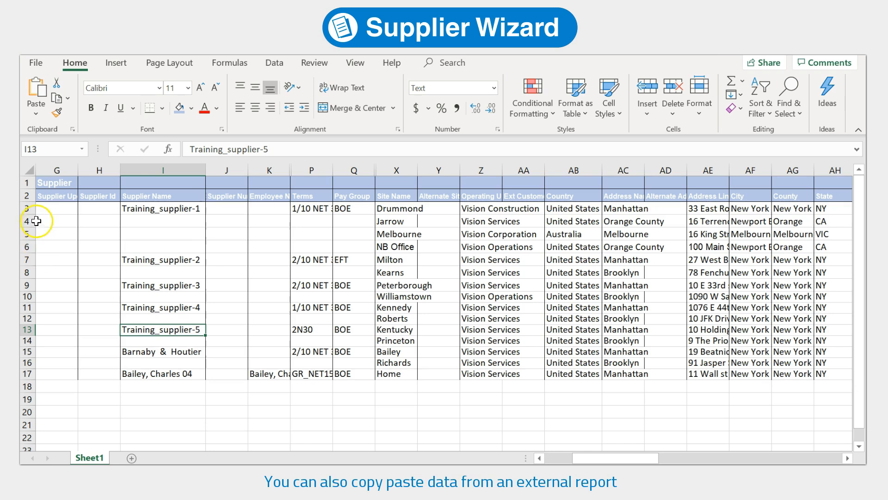
Copy report rows 4–17 from Sheet1 and insert them at row 12 of Create new suppliers
drag(29, 221, 25, 375)
key(ctrl+c)
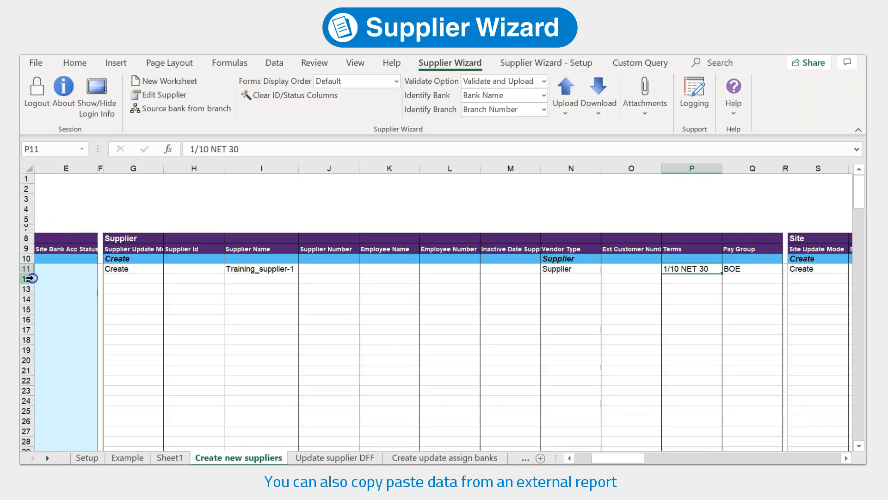
click(30, 277)
right_click(30, 277)
click(95, 170)
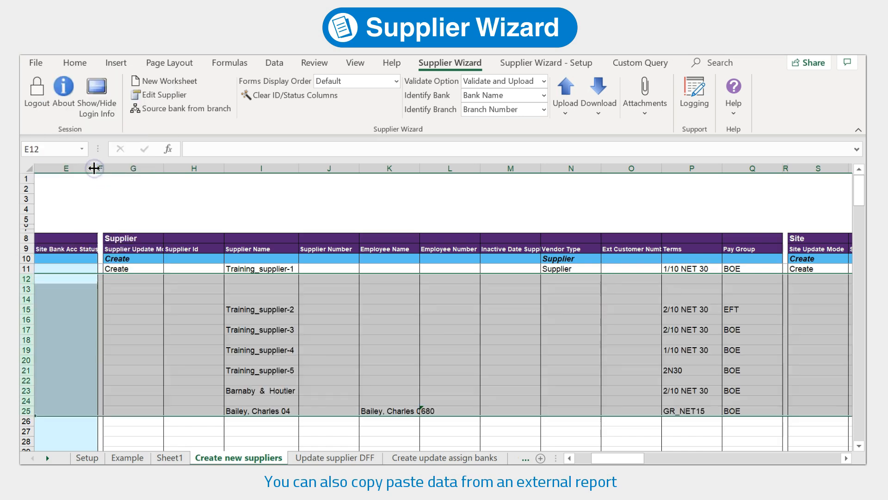
click(233, 310)
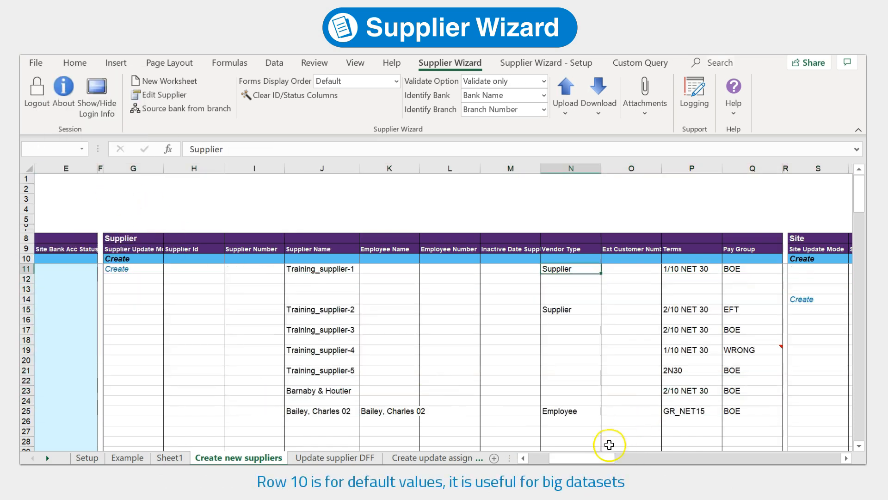
drag(609, 458, 569, 458)
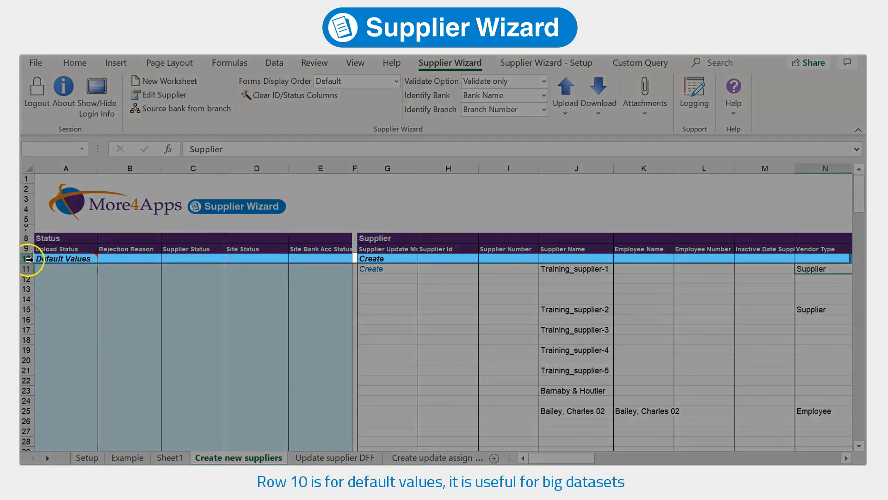
Enter Supplier as the Vendor Type default in cell N10 of row 10
click(27, 259)
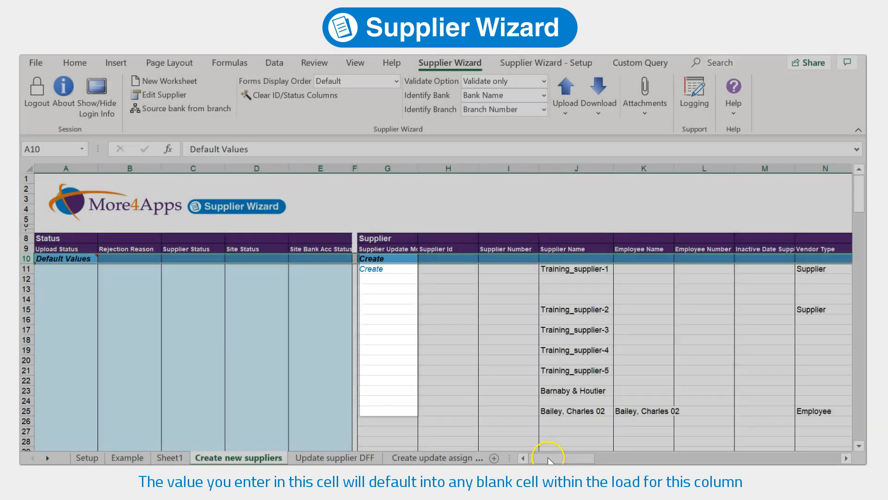
drag(550, 458, 565, 458)
click(623, 257)
text(Supplier)
key(Return)
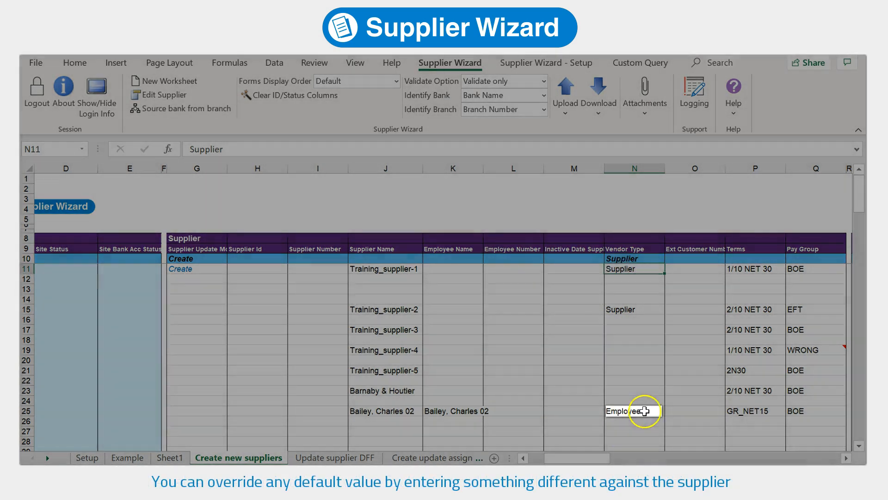
Enable employee supplier types and turn off Manage Banks/Branches in the wizard setup
click(646, 411)
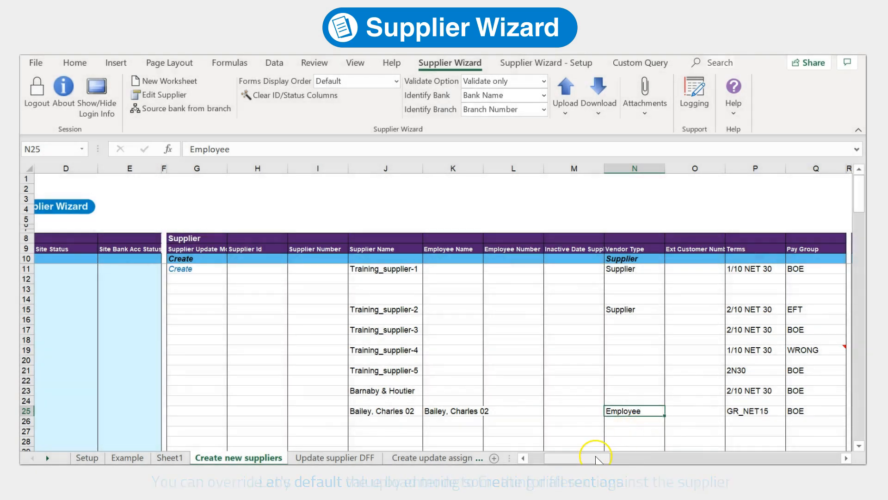
drag(595, 458, 771, 458)
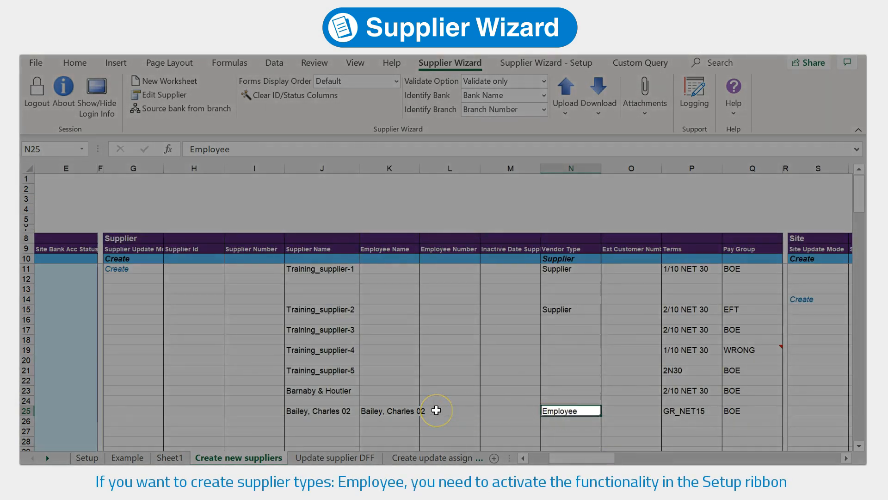
click(341, 411)
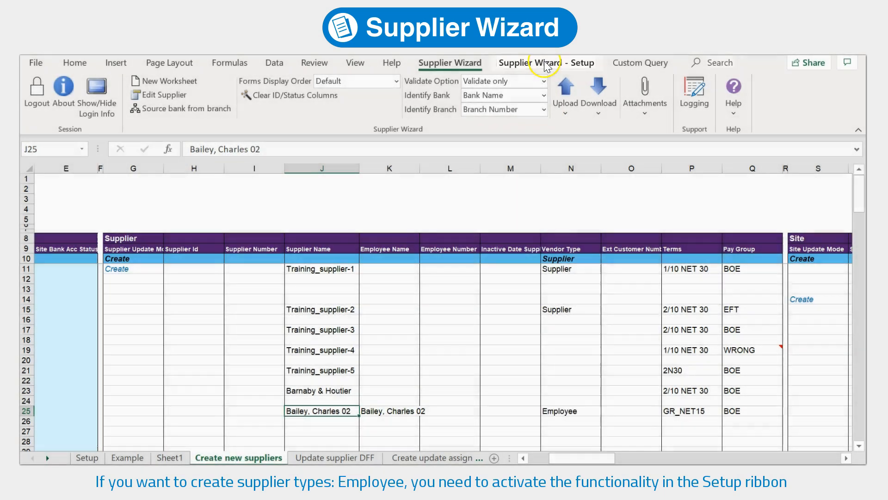
click(545, 63)
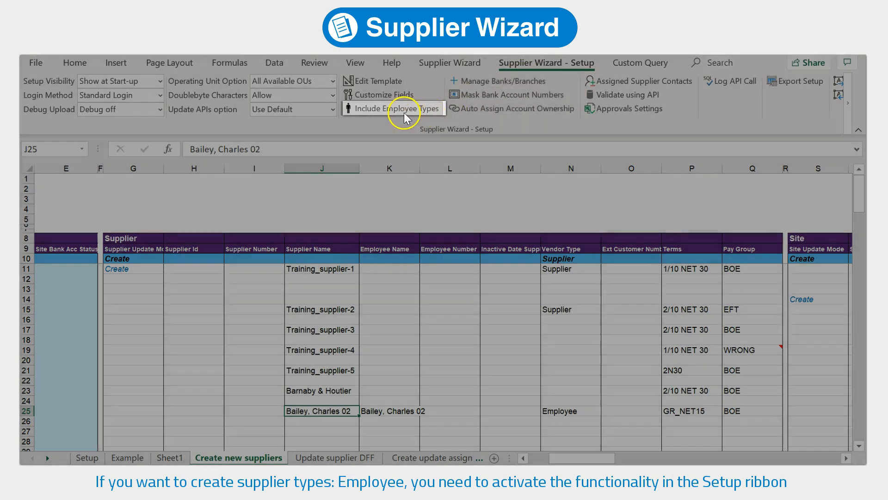
click(396, 113)
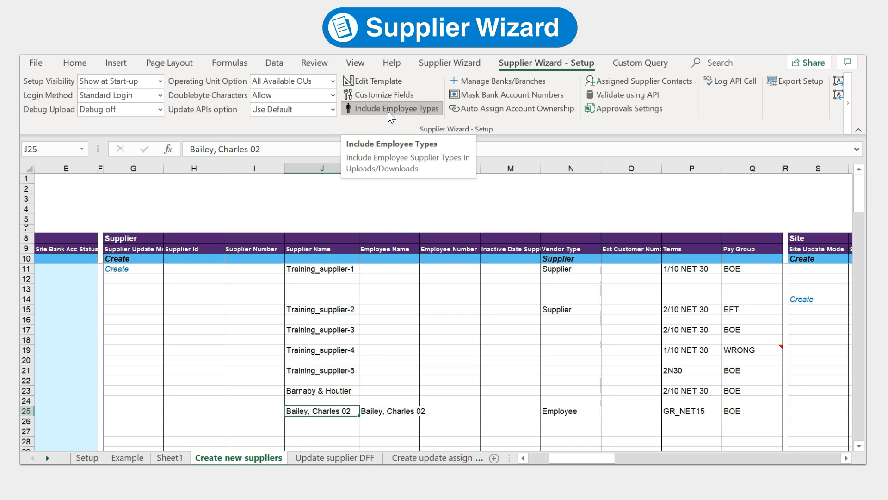
drag(574, 458, 760, 459)
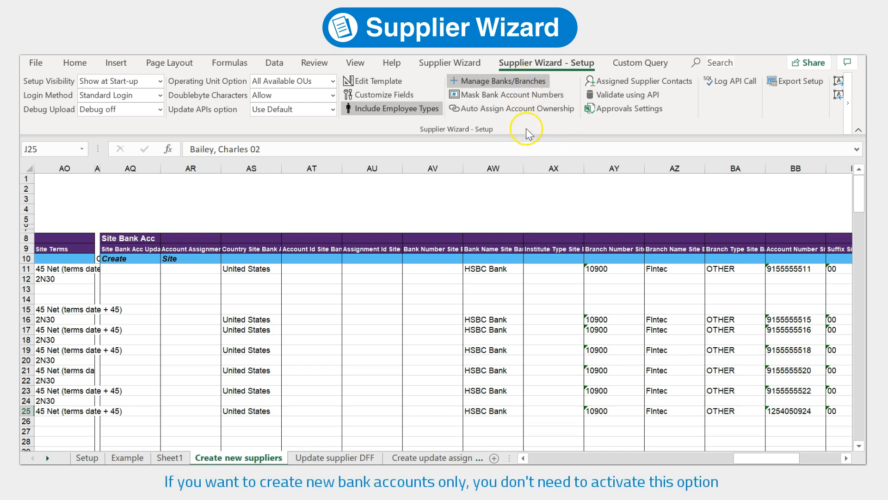
click(512, 80)
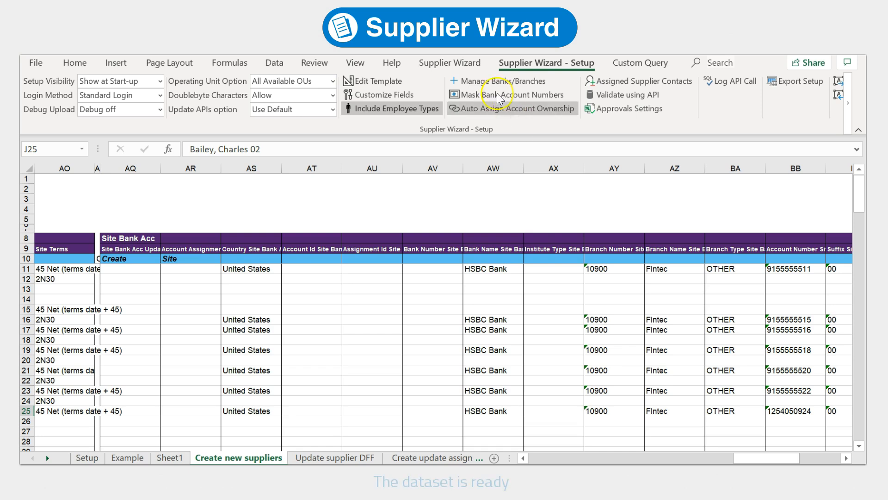
Keep Validate only as the validation mode and choose Upload All
click(462, 63)
drag(766, 458, 539, 458)
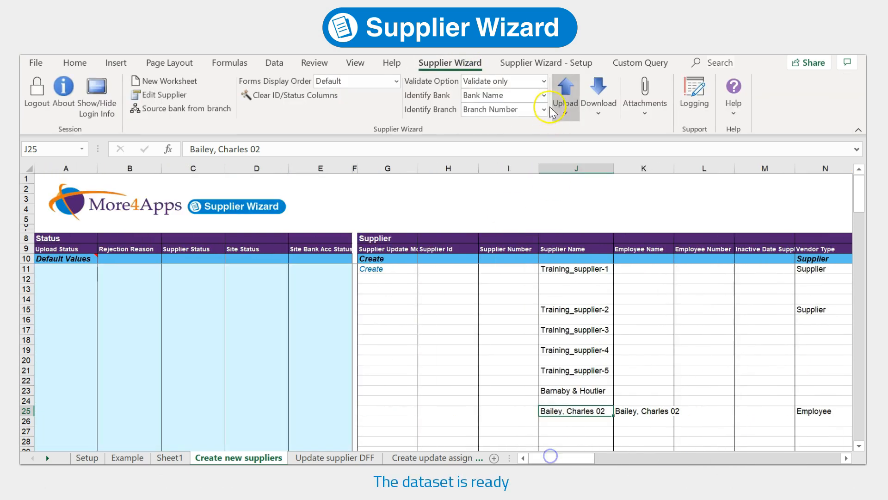
click(543, 82)
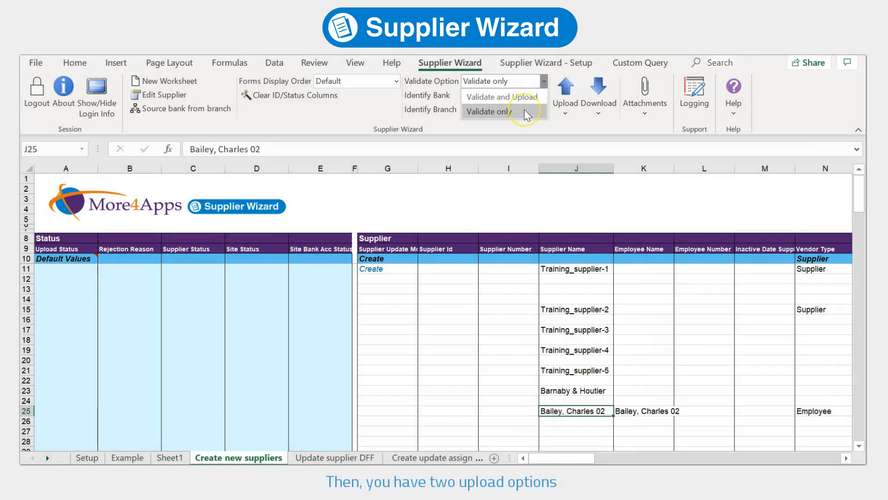
click(526, 112)
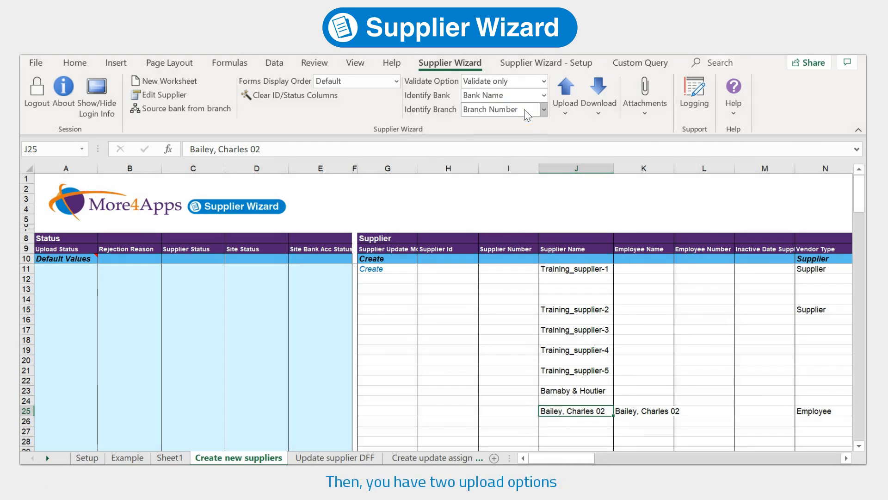
drag(587, 269, 591, 312)
click(569, 113)
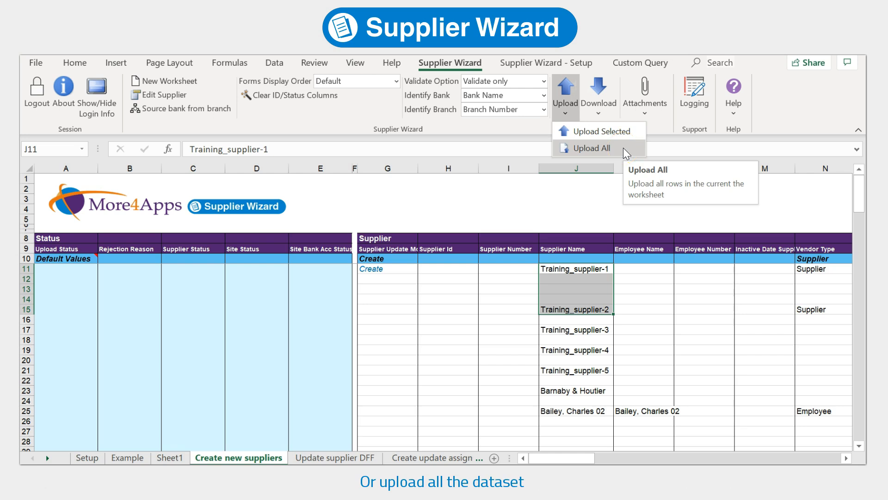
click(592, 148)
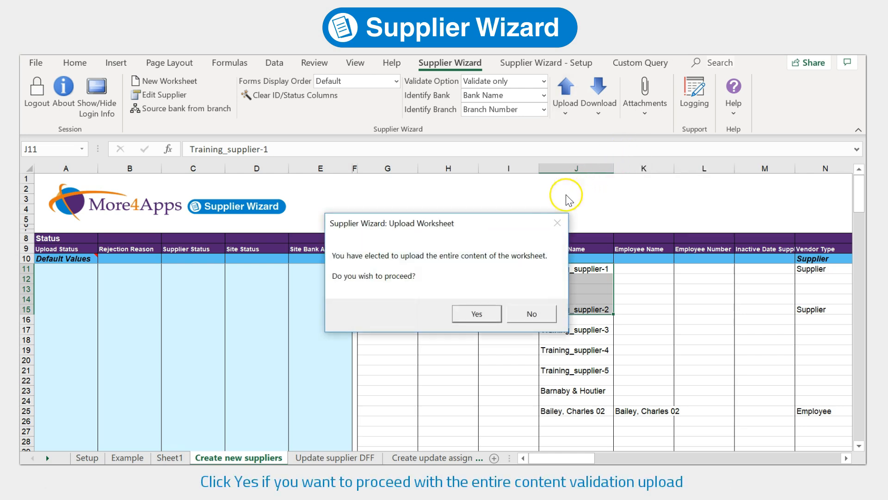
Confirm the validate-only upload past the error prompts, then review row 14's Invalid flags
click(474, 317)
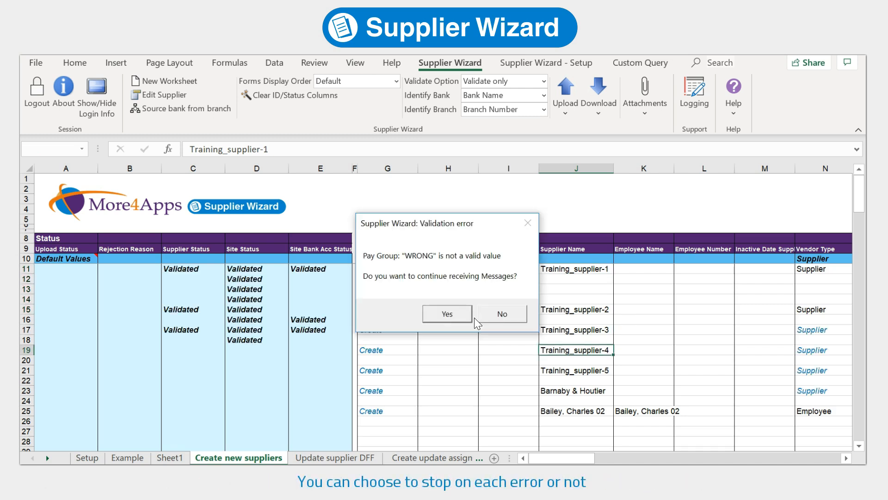
click(462, 318)
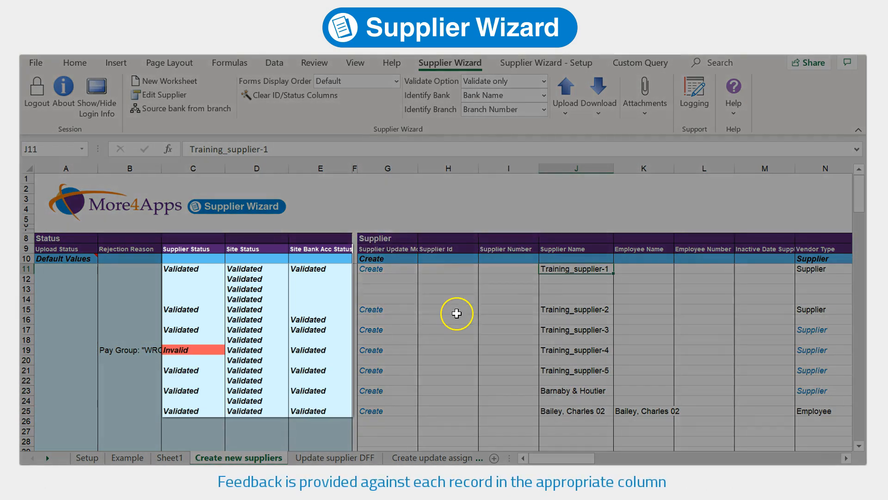
click(457, 315)
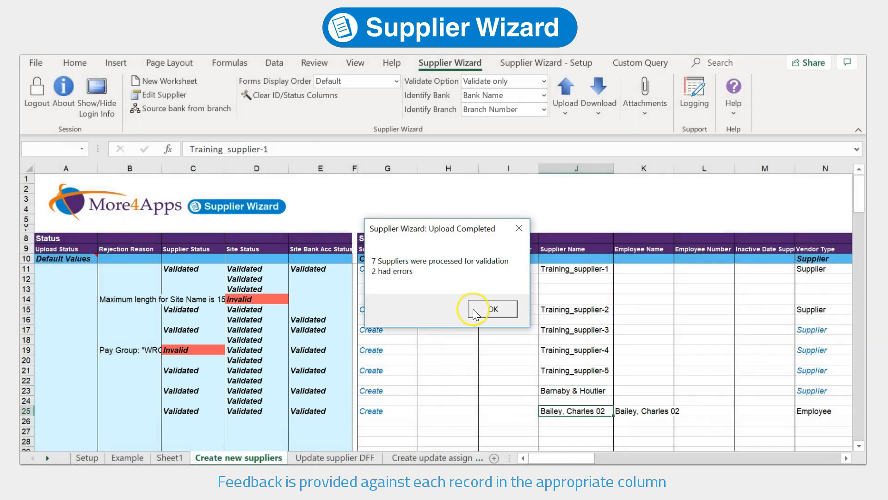
click(473, 309)
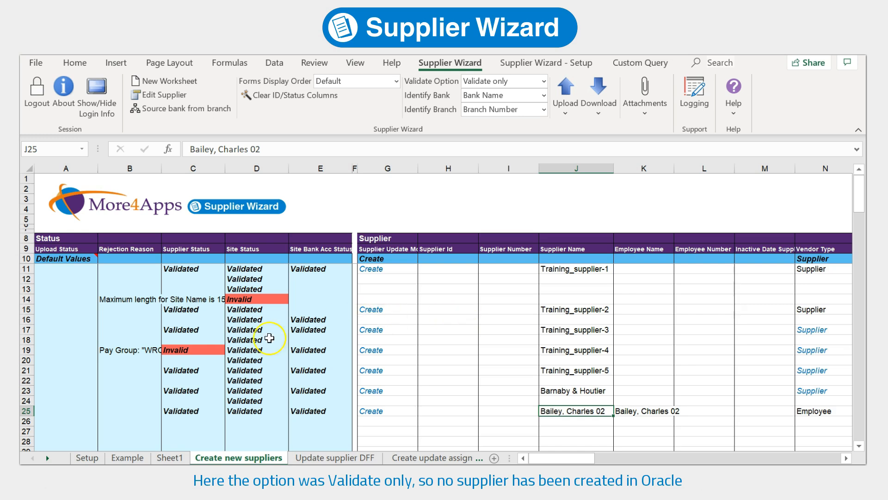
click(136, 299)
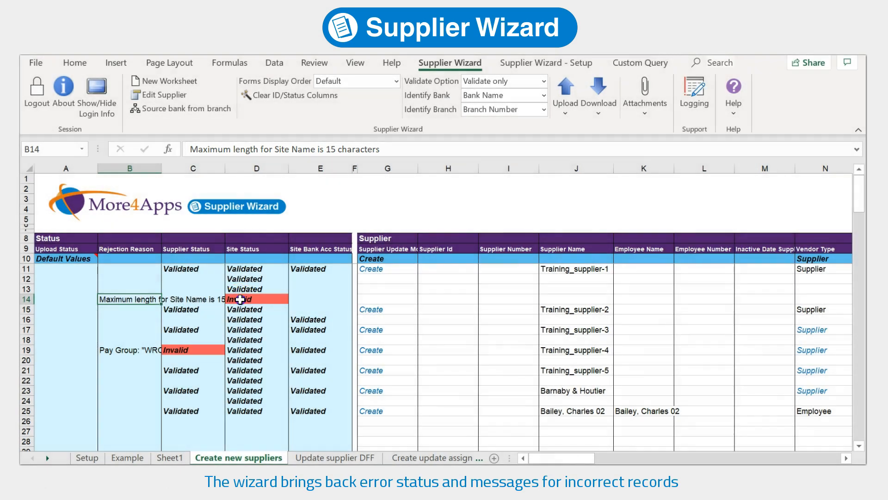
click(240, 299)
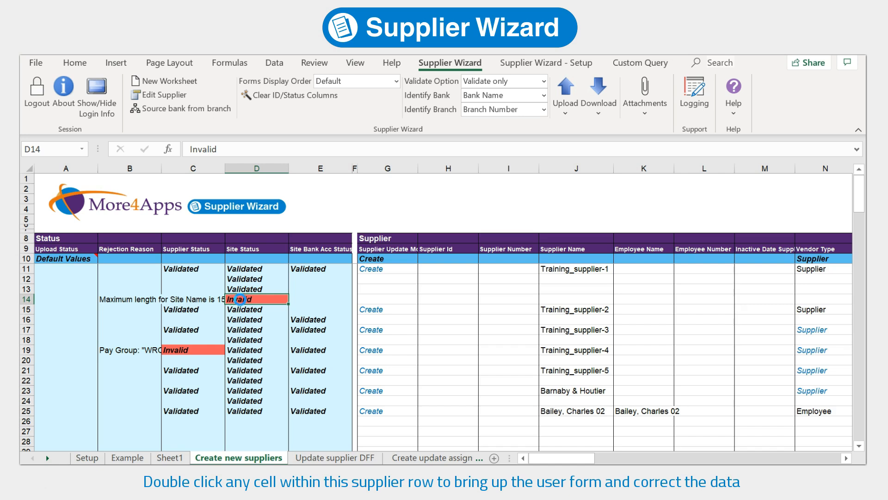
Rename Training_supplier-1's Site 4 to 'NB office', then check row 19's pay group error
double_click(240, 299)
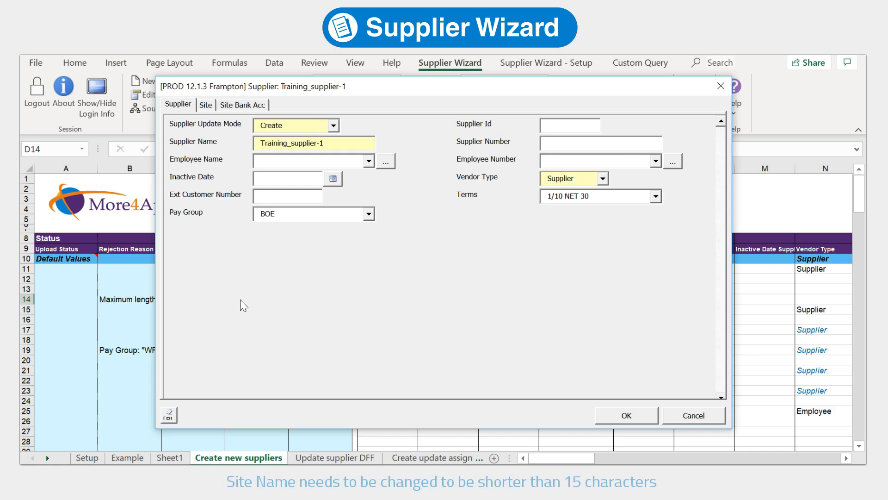
click(206, 105)
click(257, 125)
drag(318, 232, 257, 229)
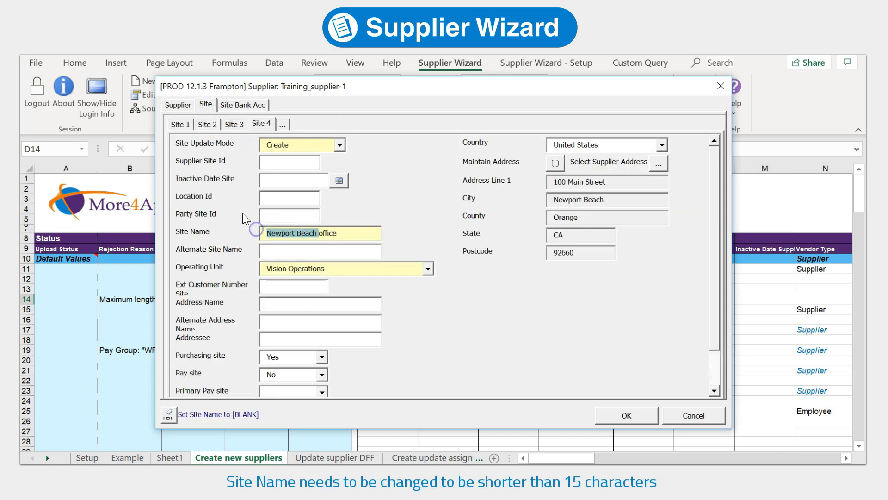
text(NB)
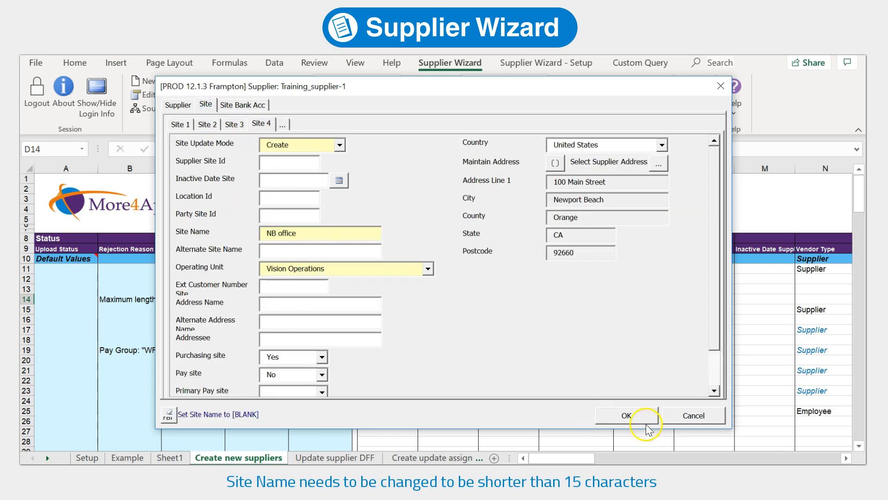
click(640, 416)
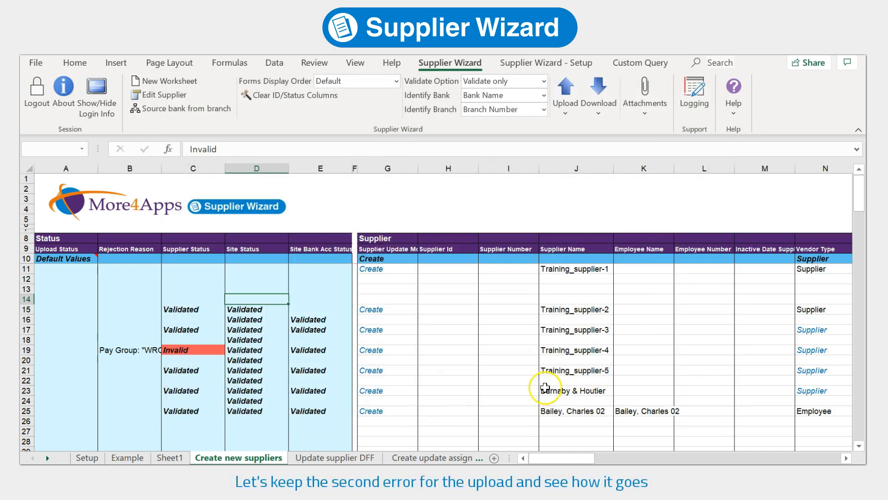
click(198, 349)
click(123, 349)
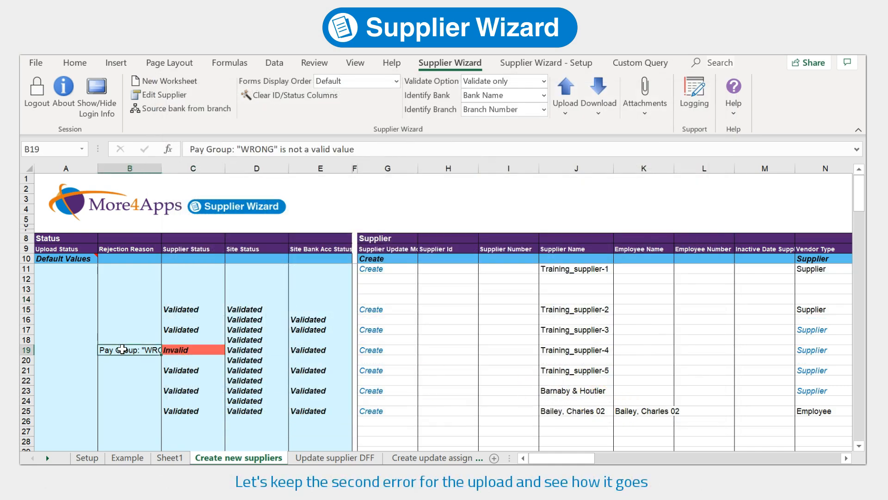
drag(547, 456, 572, 456)
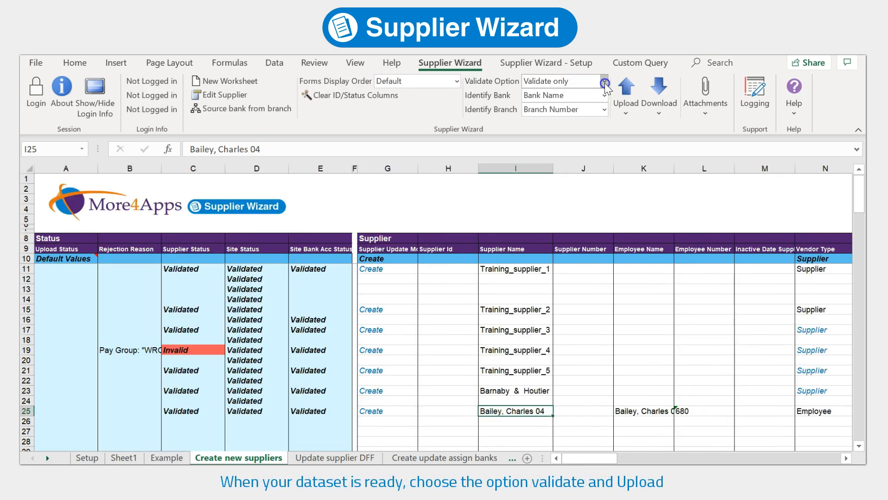
Switch to Validate and Upload, upload all rows, and decline further error messages
click(604, 81)
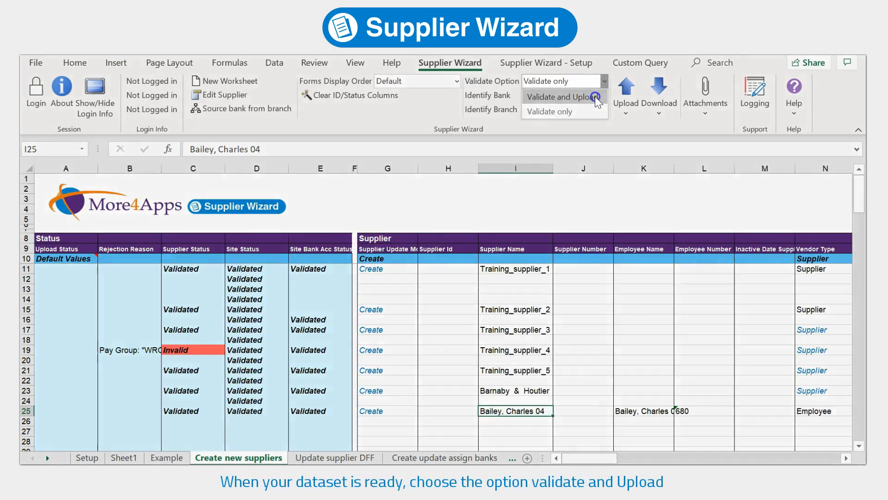
click(596, 97)
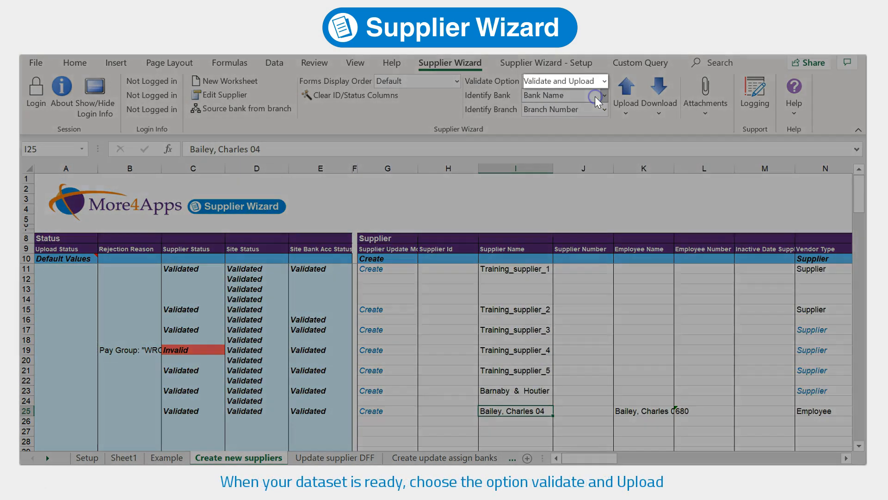
click(623, 111)
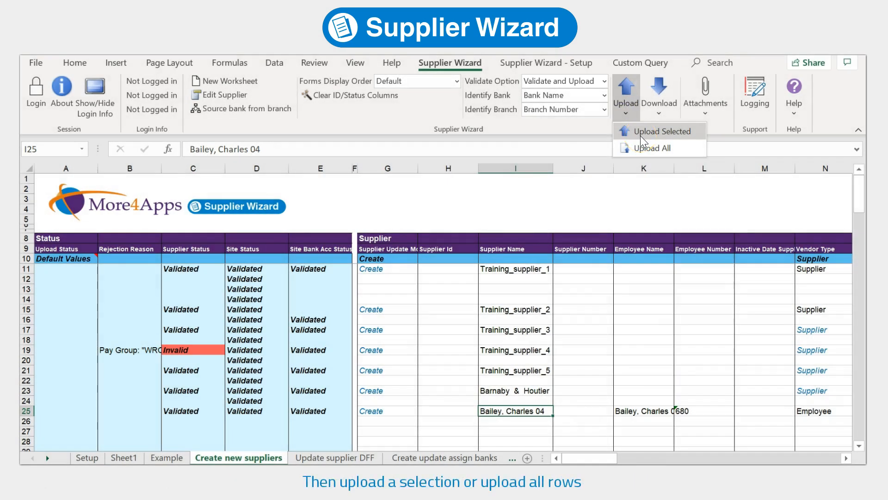
click(643, 147)
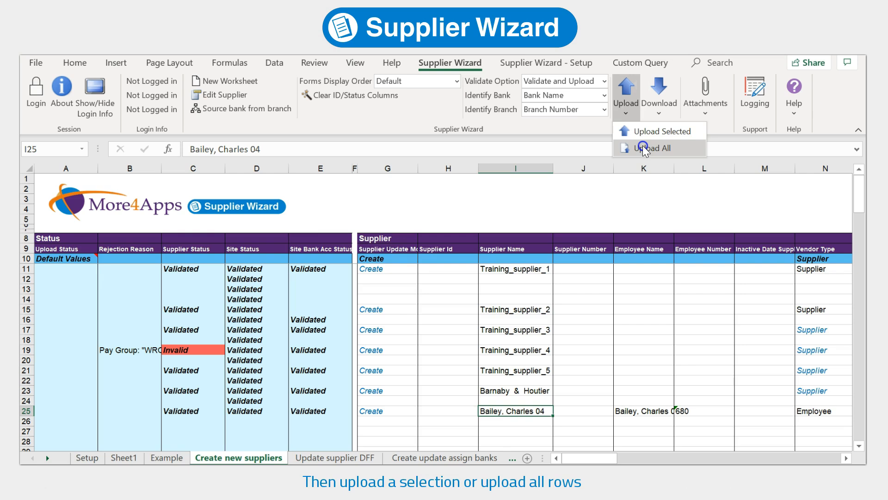
click(492, 312)
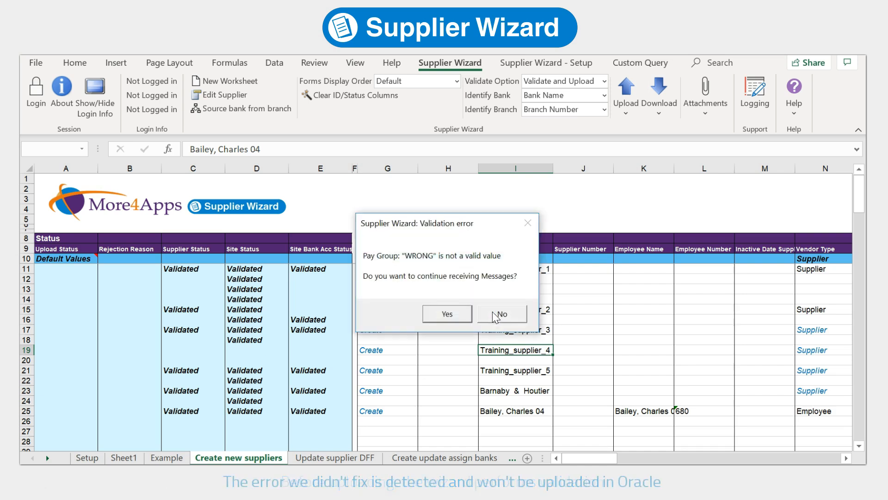
click(492, 311)
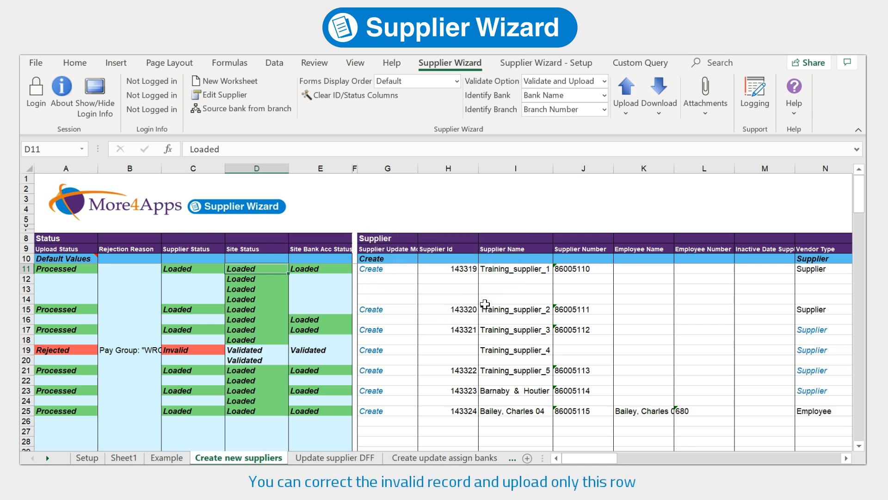
Replace row 19's WRONG pay group with BOE copied from Q17
click(146, 350)
drag(582, 458, 604, 458)
click(686, 332)
key(ctrl+c)
click(687, 350)
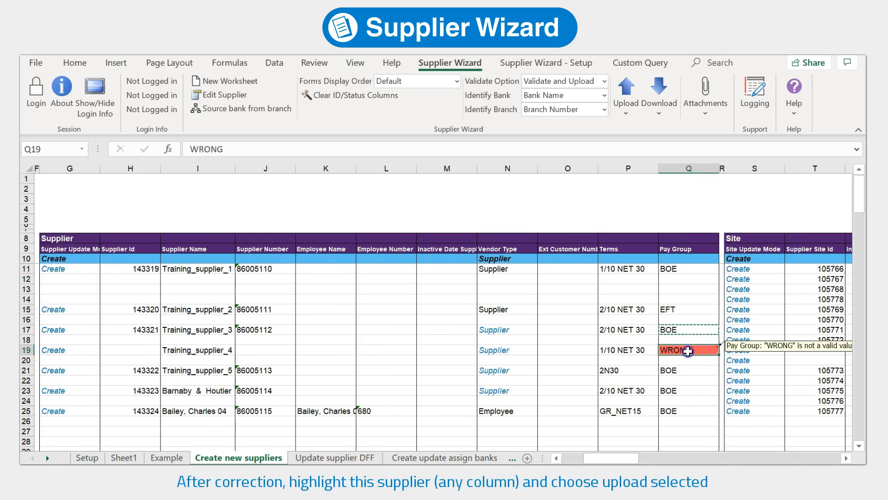
key(ctrl+v)
Upload only the corrected row and dismiss the completion message
click(626, 109)
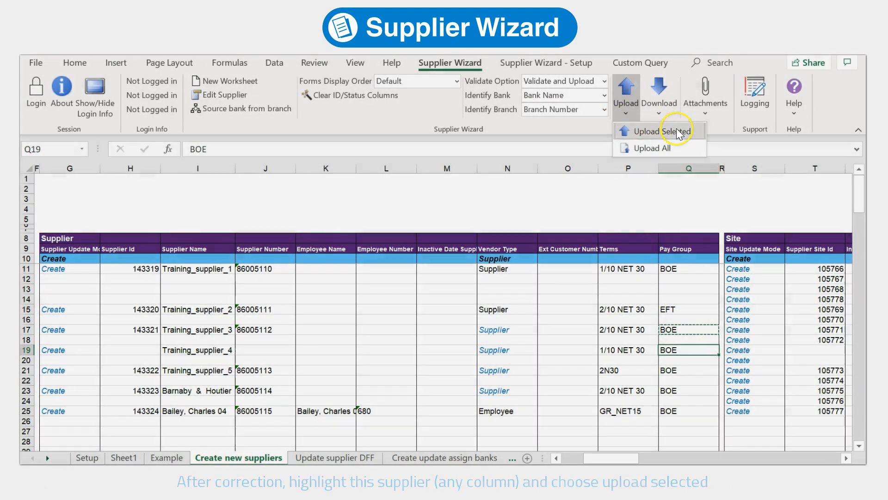
click(678, 132)
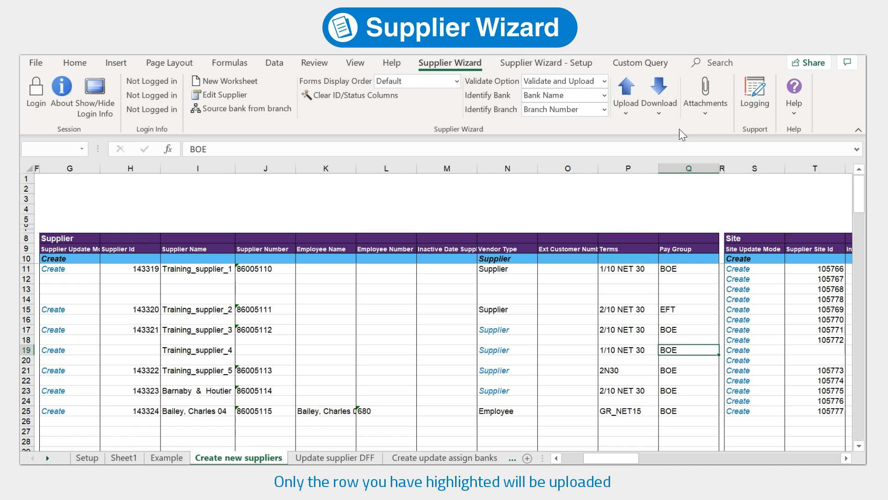
click(489, 299)
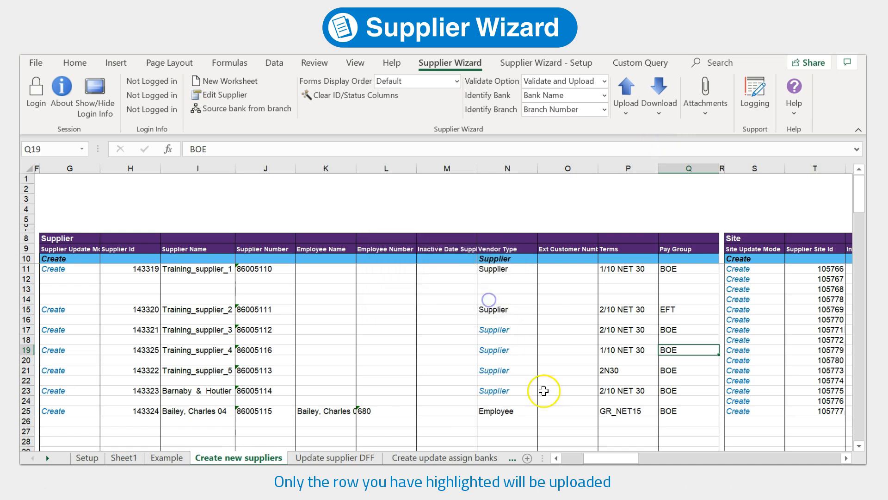
drag(617, 458, 560, 457)
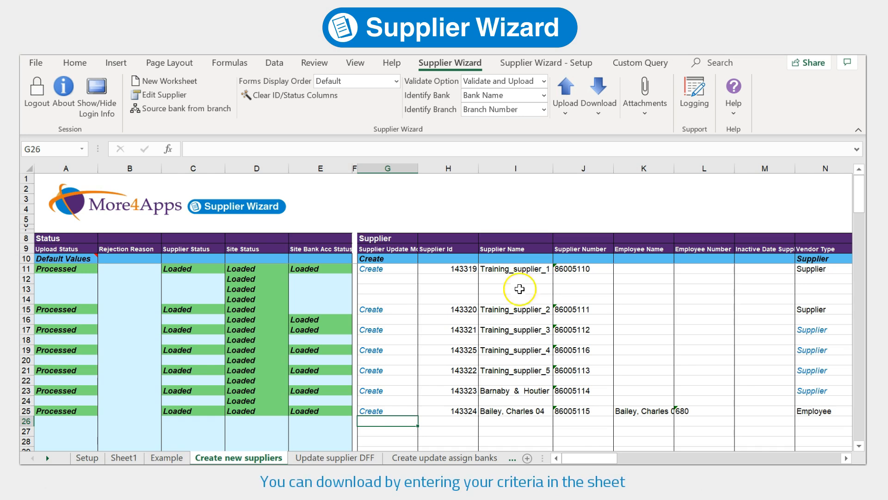
Paste the Training_supplier names into column I of the Update supplier DFF sheet
drag(525, 271, 529, 366)
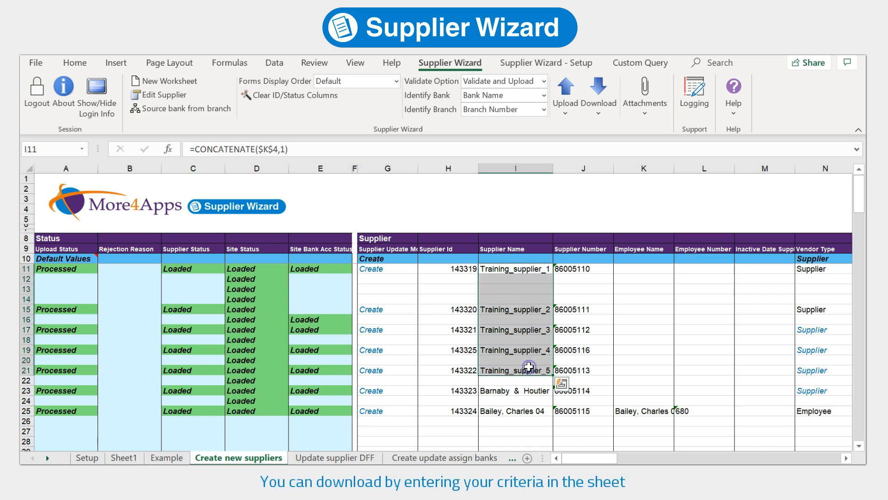
click(309, 458)
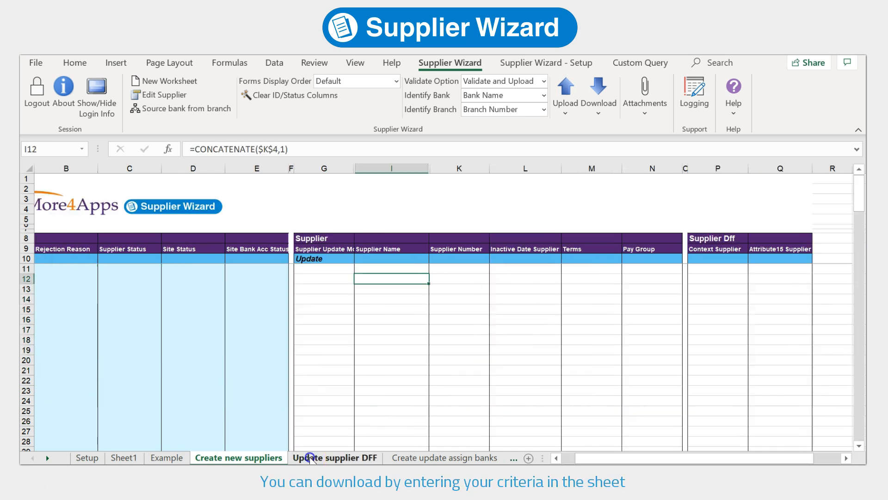
right_click(404, 280)
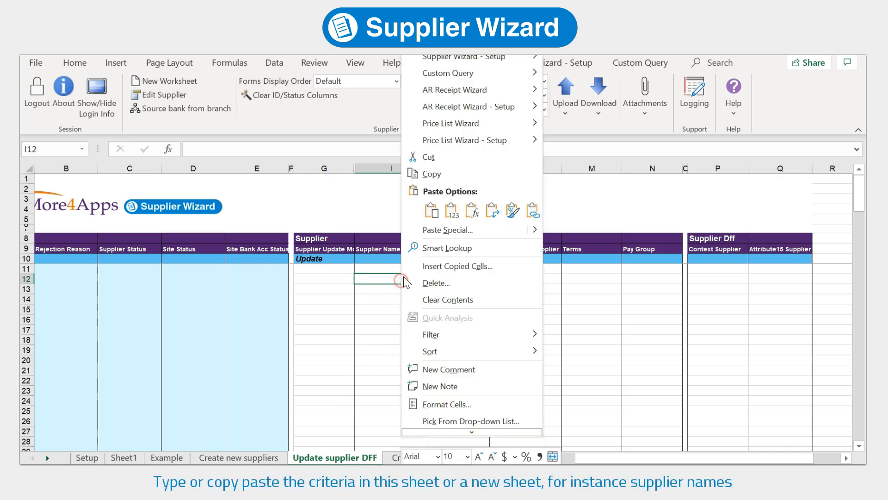
click(449, 210)
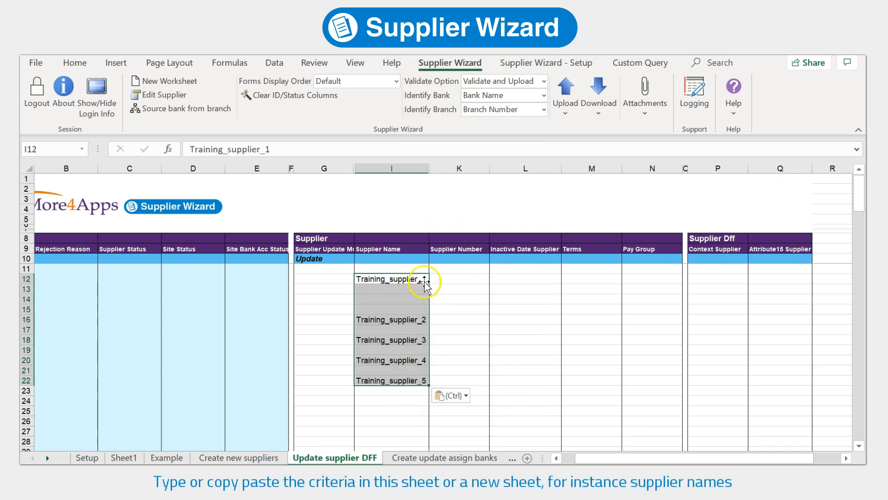
Download the supplier details via sheet for the selected pasted names
drag(417, 280, 413, 379)
click(419, 321)
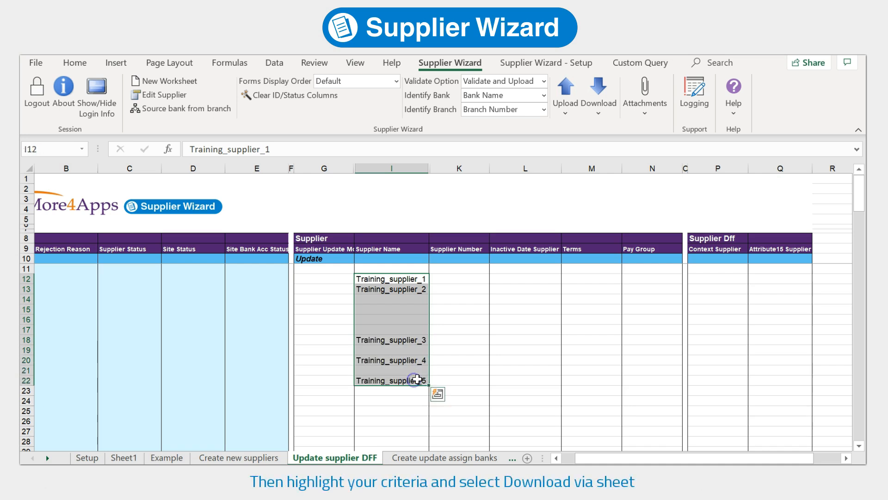
click(601, 113)
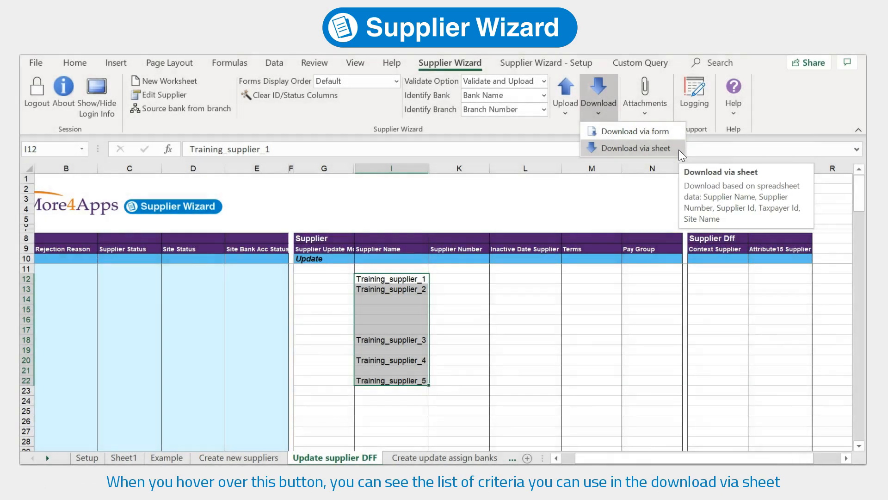
click(679, 149)
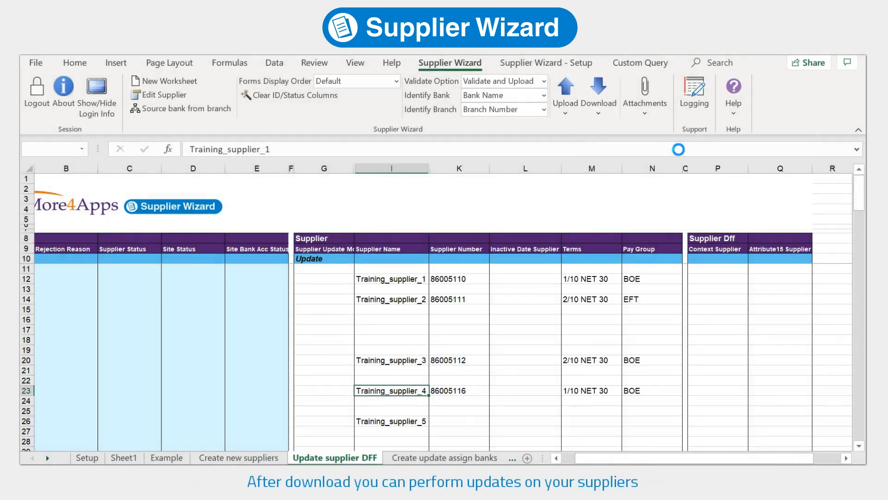
Copy 2N30 into Training_supplier_1's terms, then open Training_supplier_2 in the edit form
click(493, 303)
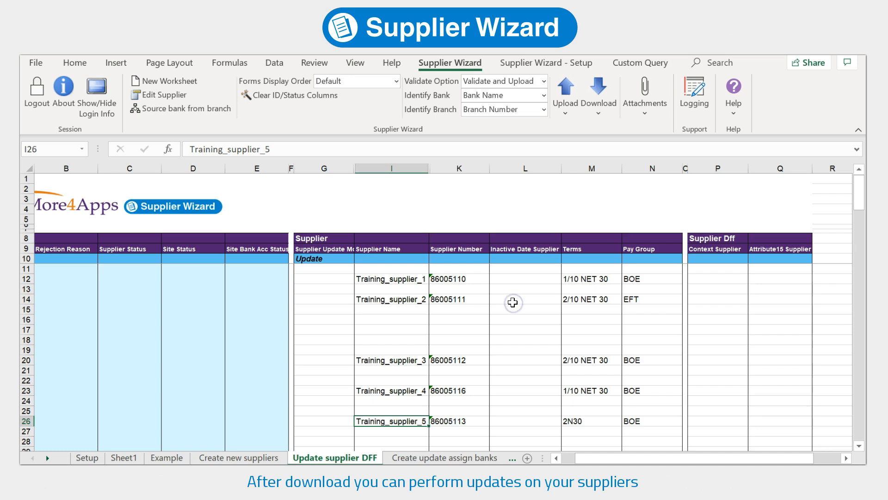
click(594, 279)
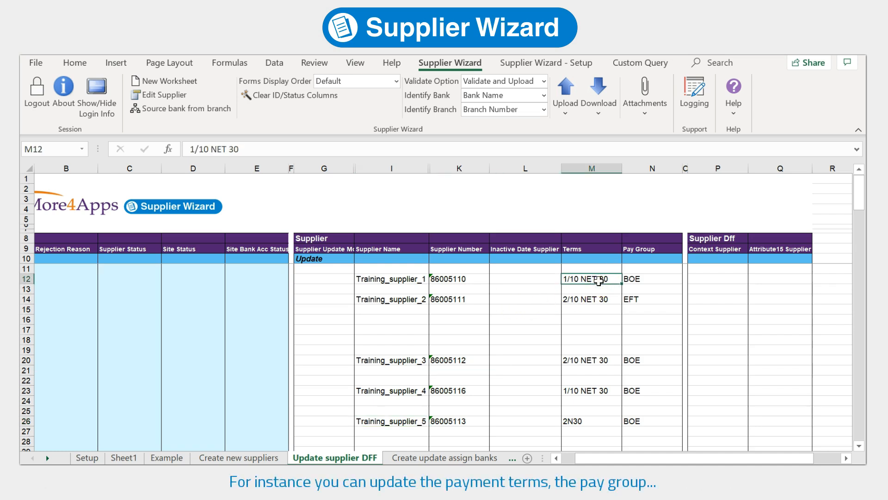
click(605, 420)
key(ctrl+c)
click(584, 279)
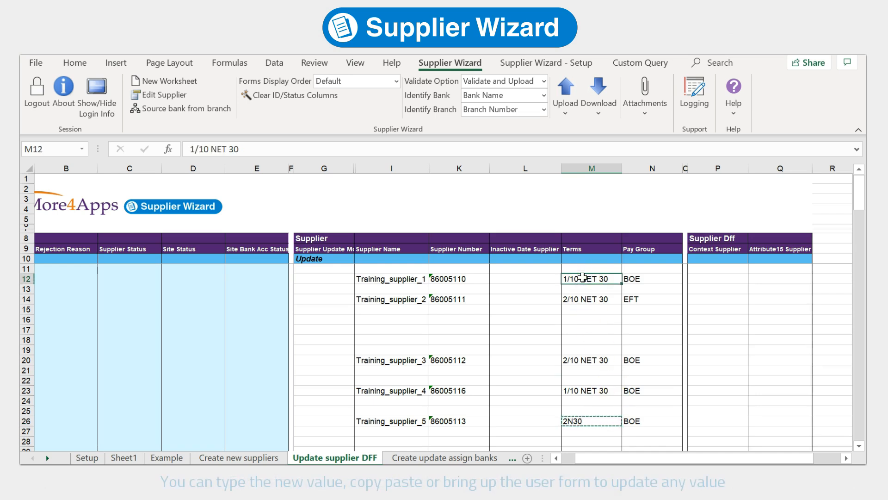
key(ctrl+v)
click(675, 301)
double_click(665, 301)
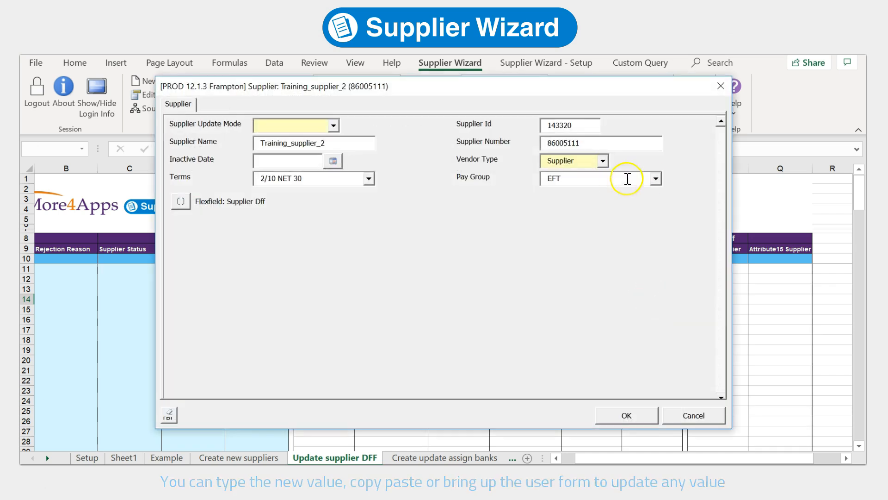
Set Training_supplier_2's pay group to Domestic and confirm the form
click(655, 179)
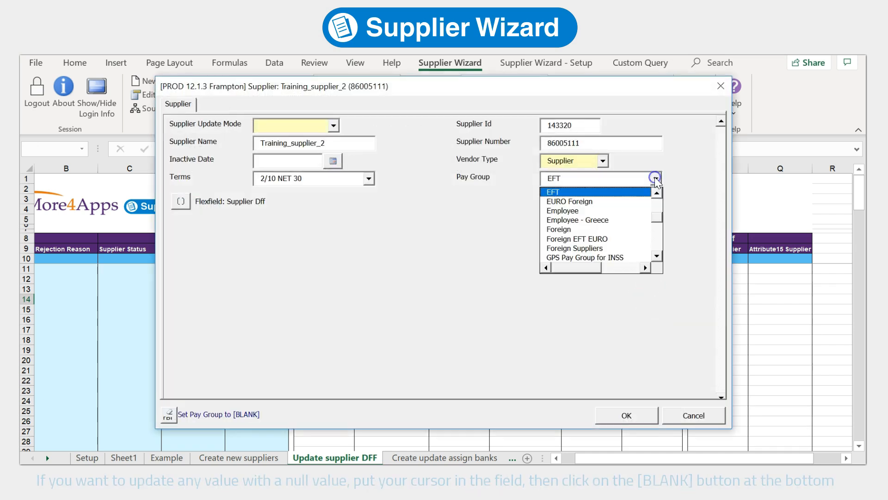
scroll(602, 218, up, 3)
click(625, 228)
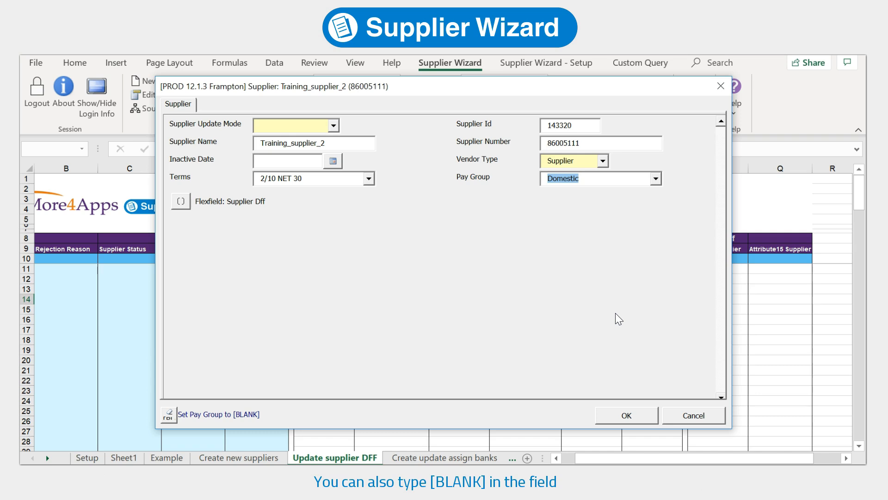
click(627, 415)
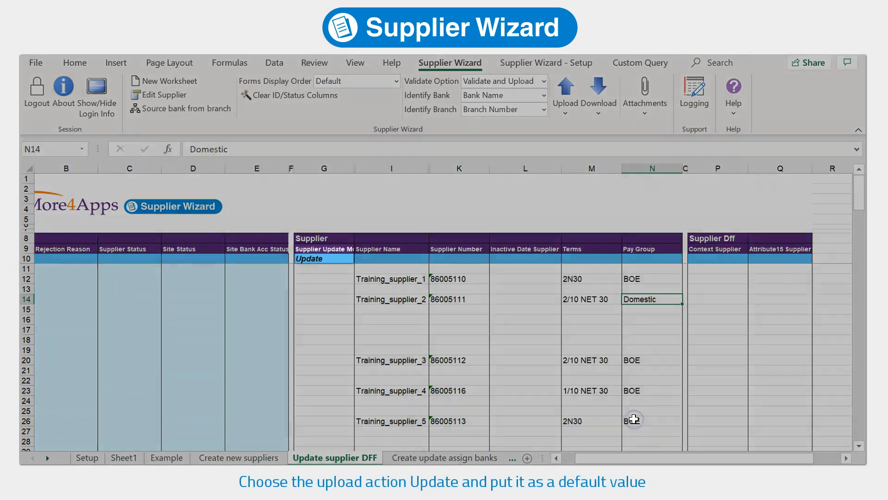
Upload the first two suppliers' rows with Upload Selected
drag(645, 283, 646, 299)
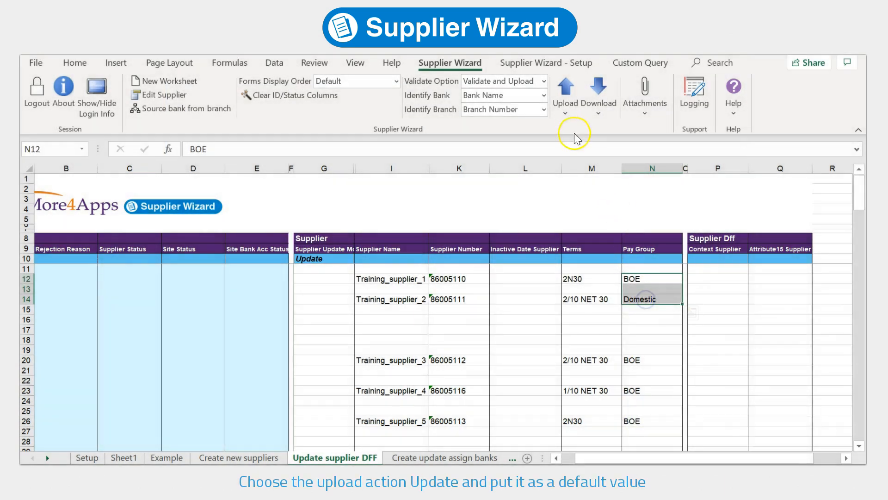
click(566, 111)
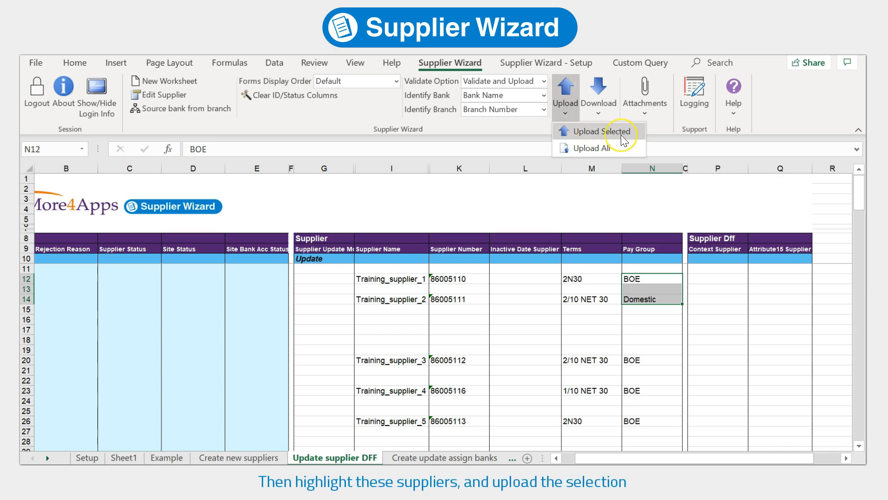
click(601, 131)
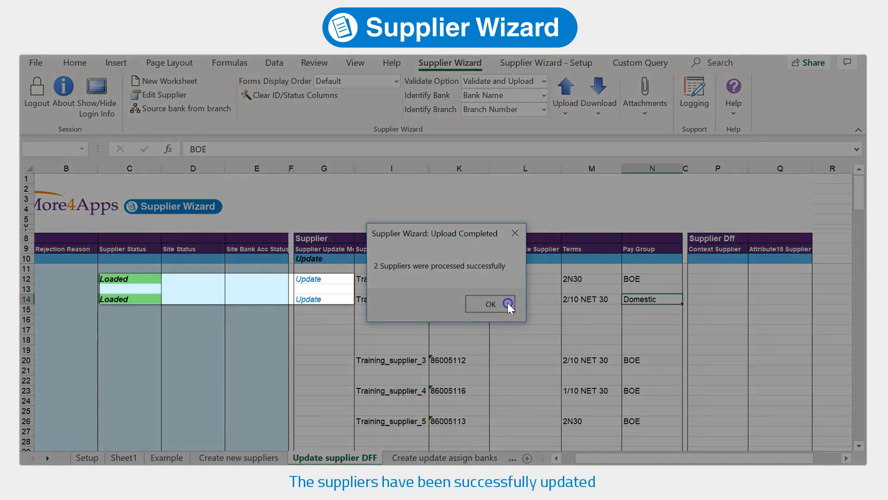
click(509, 303)
Set Training_supplier_3's Attribute15 Party Risk Profile flexfield to High Risk and save
click(737, 359)
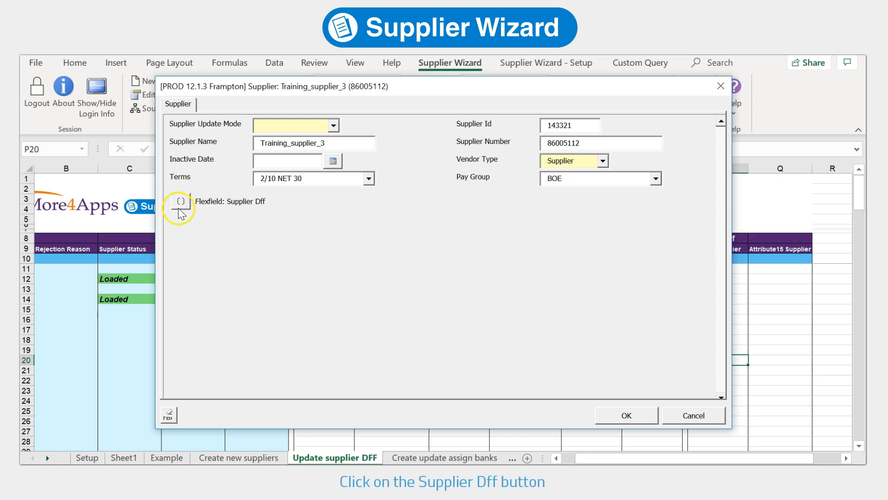
click(179, 202)
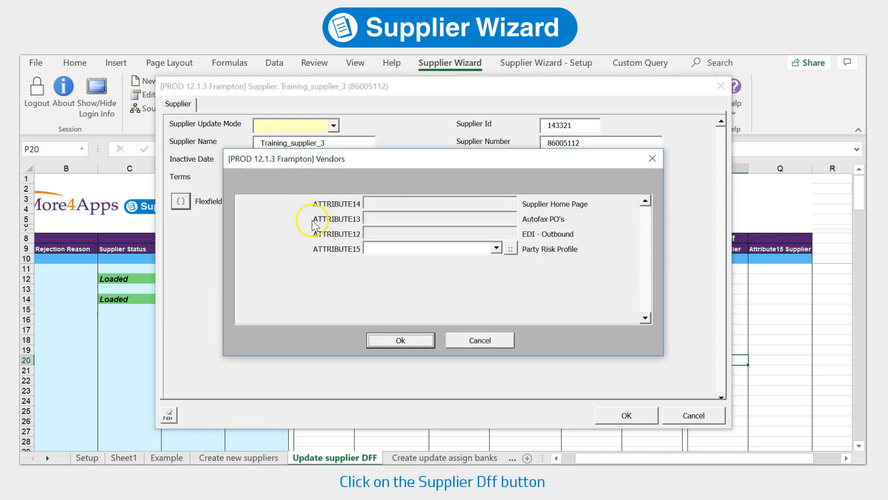
click(511, 249)
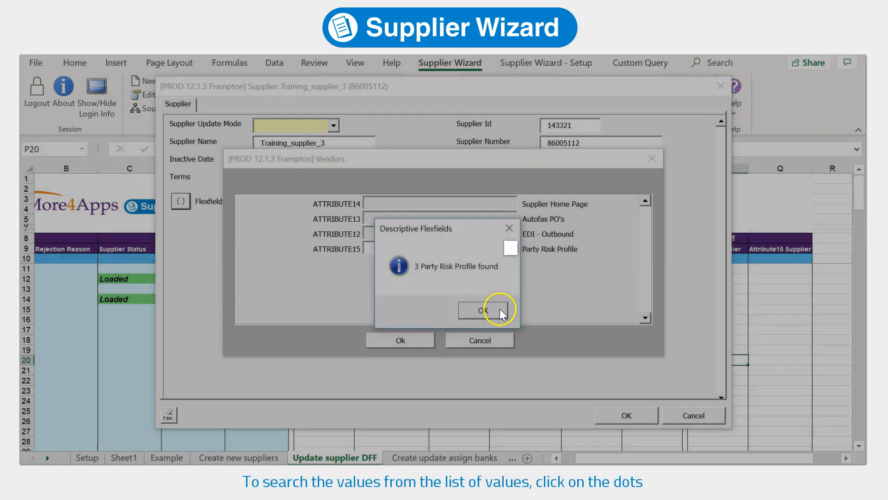
click(500, 309)
click(494, 251)
click(493, 261)
click(430, 344)
click(628, 415)
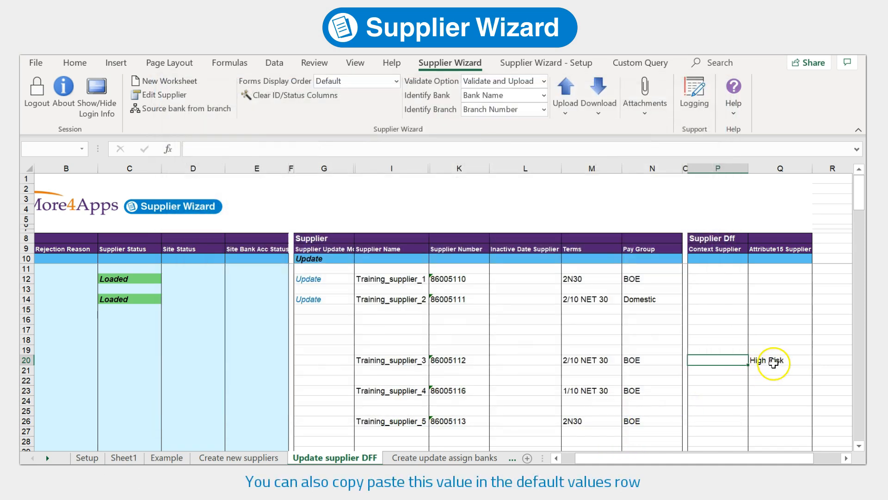
Paste High Risk from Q20 into the Attribute15 default values row as a value
click(775, 361)
key(ctrl+c)
click(775, 258)
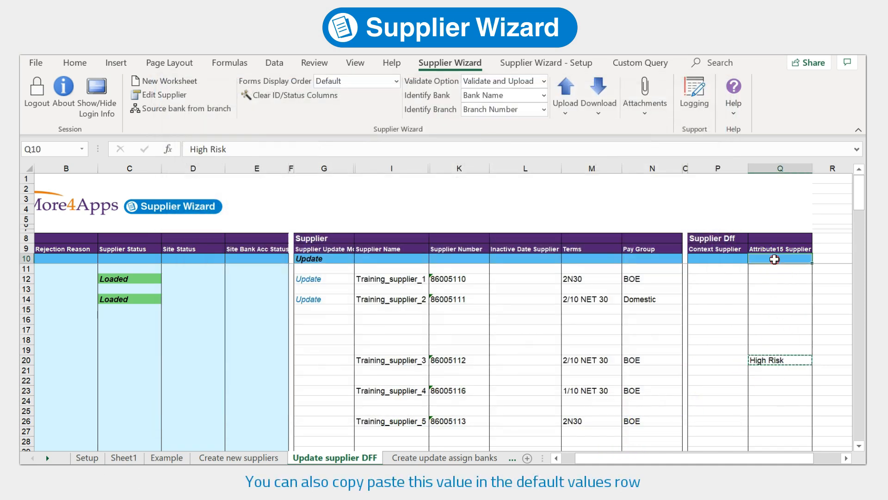
right_click(775, 259)
click(686, 216)
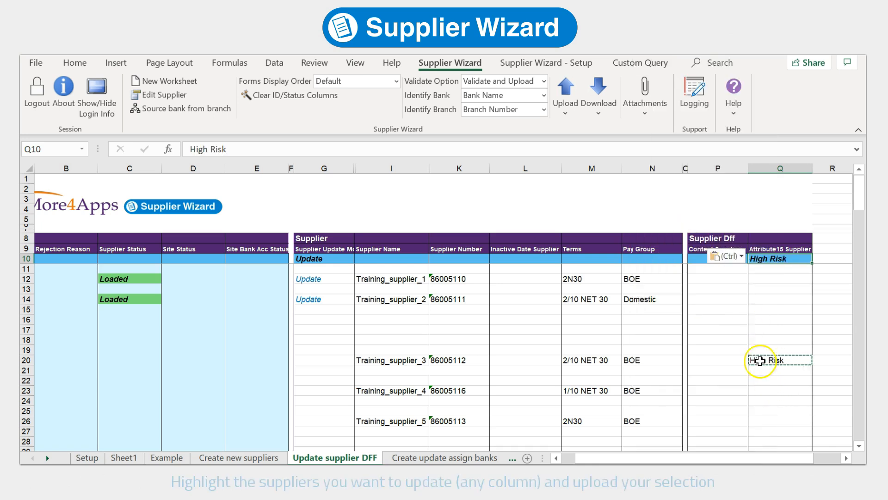
Upload suppliers 3 to 5 with Upload Selected
click(761, 361)
drag(441, 362, 463, 420)
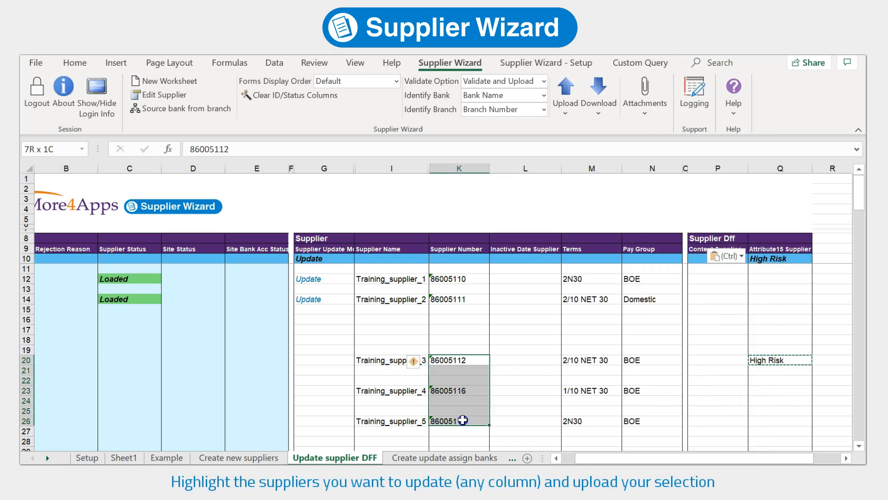
drag(389, 361, 396, 422)
drag(575, 360, 597, 422)
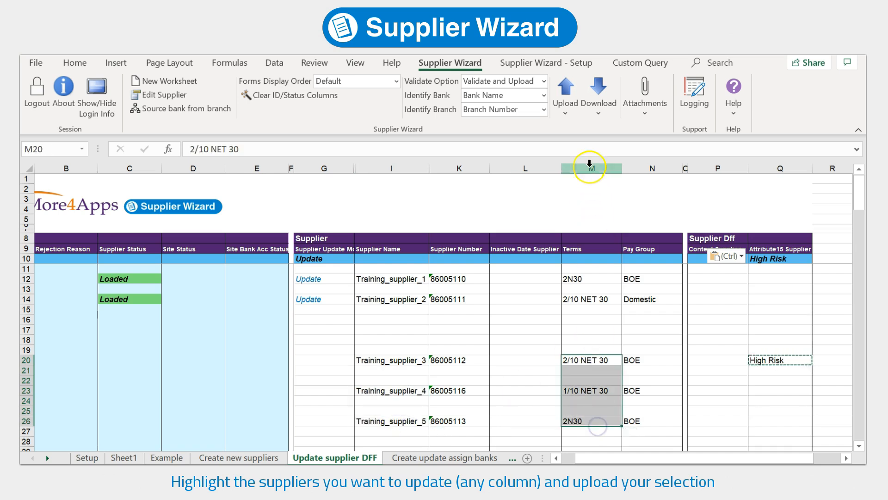
click(570, 115)
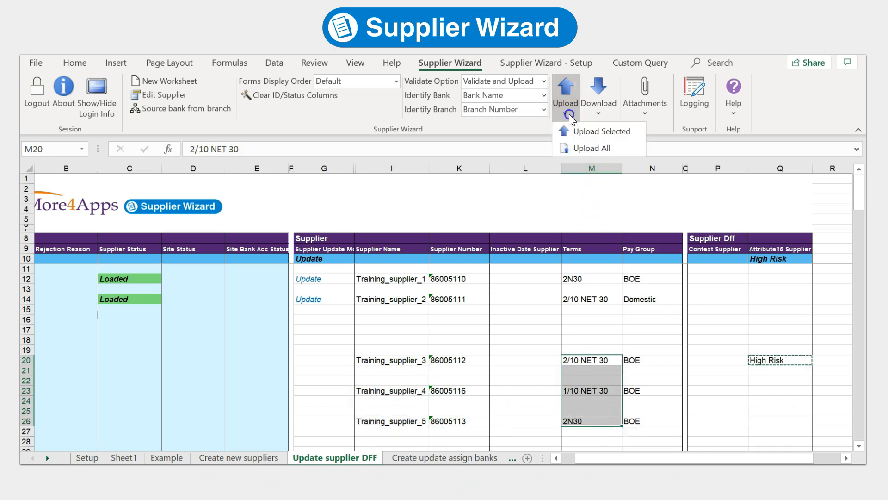
click(613, 131)
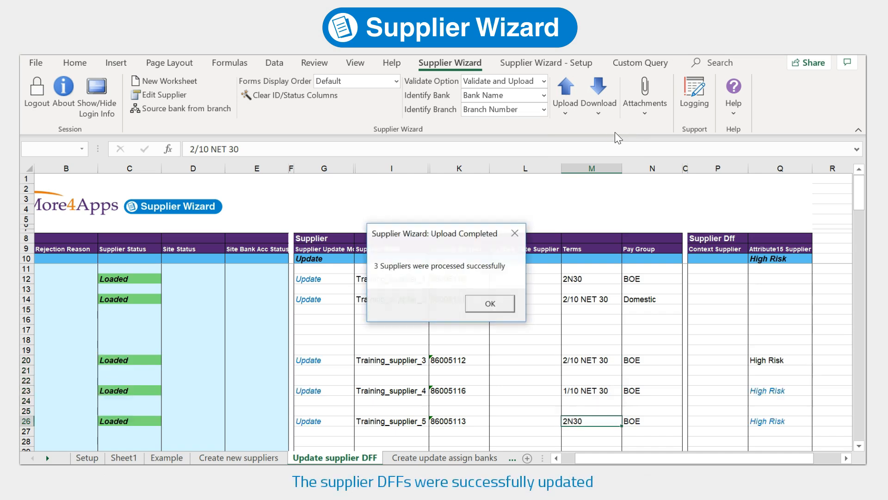
click(505, 306)
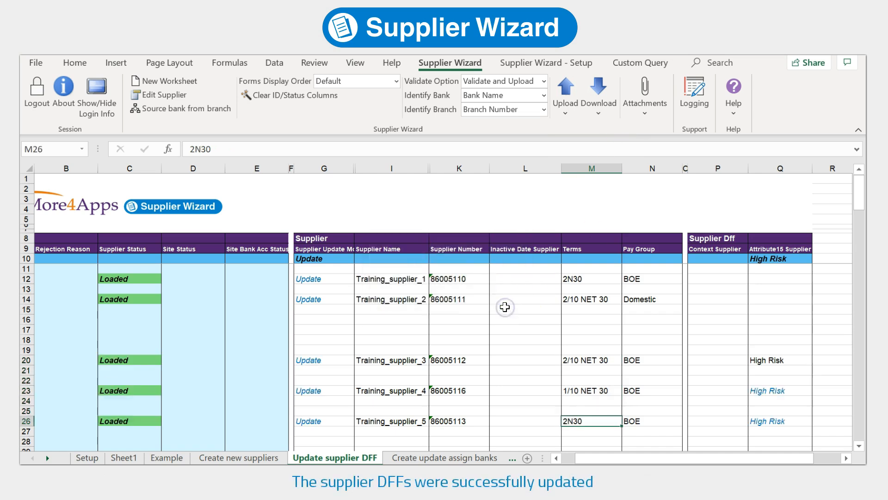
Open the Supplier Download form from the Create update assign banks sheet
click(422, 458)
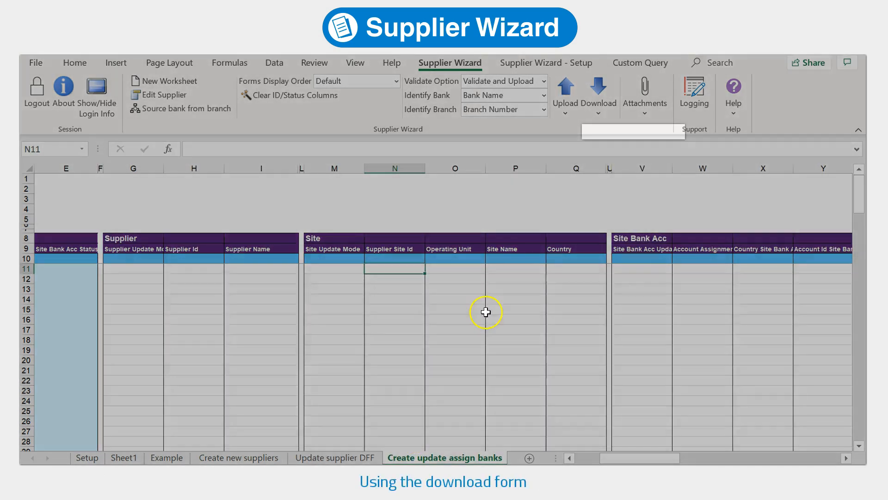
click(607, 112)
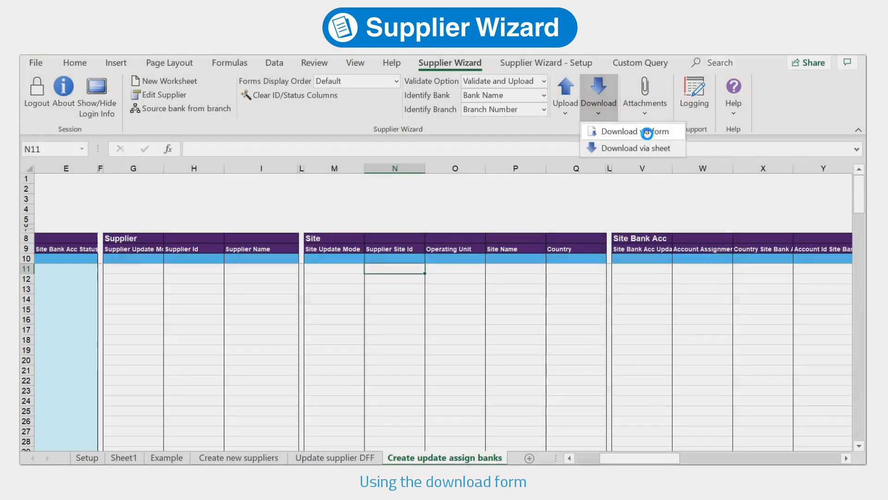
click(647, 134)
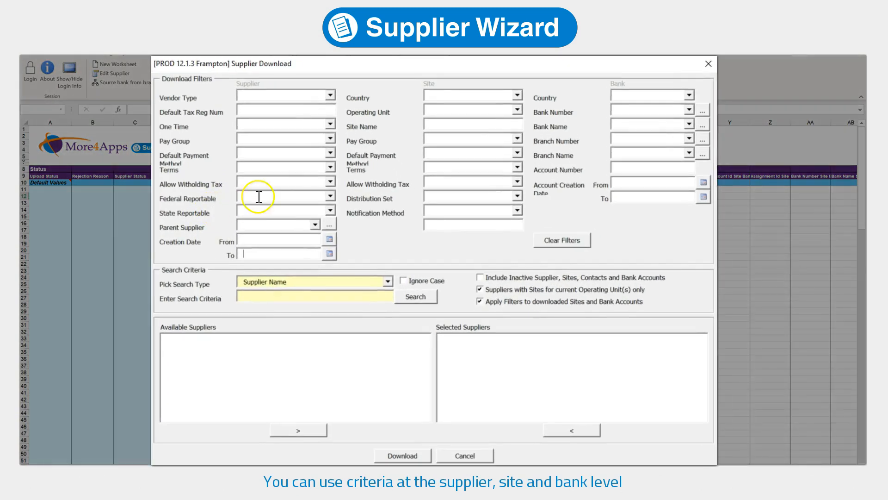
click(331, 95)
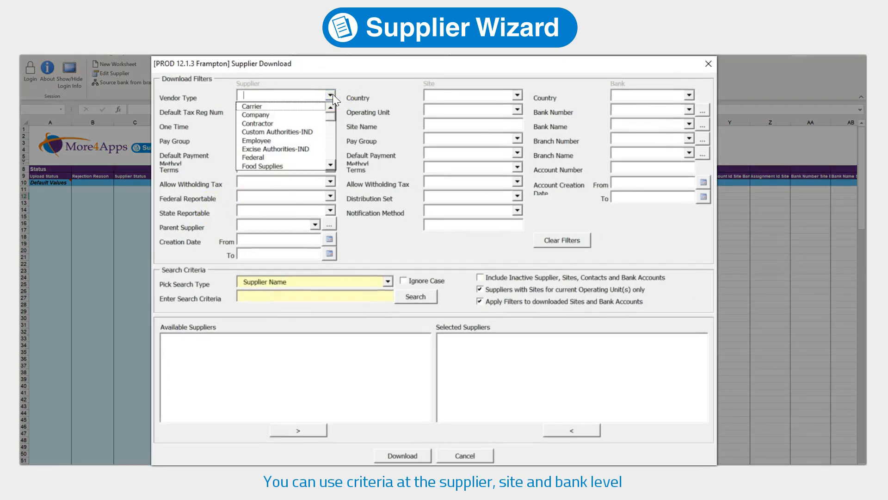
click(331, 95)
Filter by Site Country United States and creation dates 7/22/2019 to 7/24/2019
click(464, 98)
text(United S)
key(Tab)
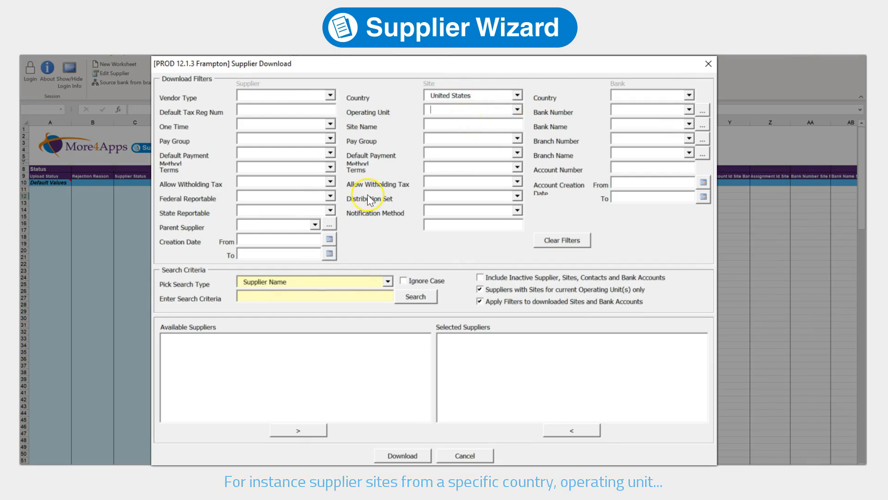
click(329, 239)
click(259, 253)
key(ctrl+v)
Search all suppliers matching the filters using %
text(%)
click(401, 298)
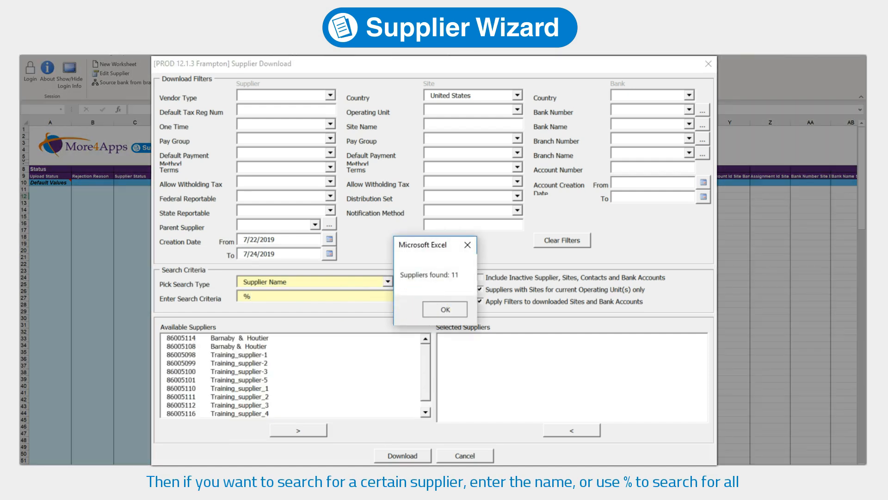
click(445, 309)
click(426, 410)
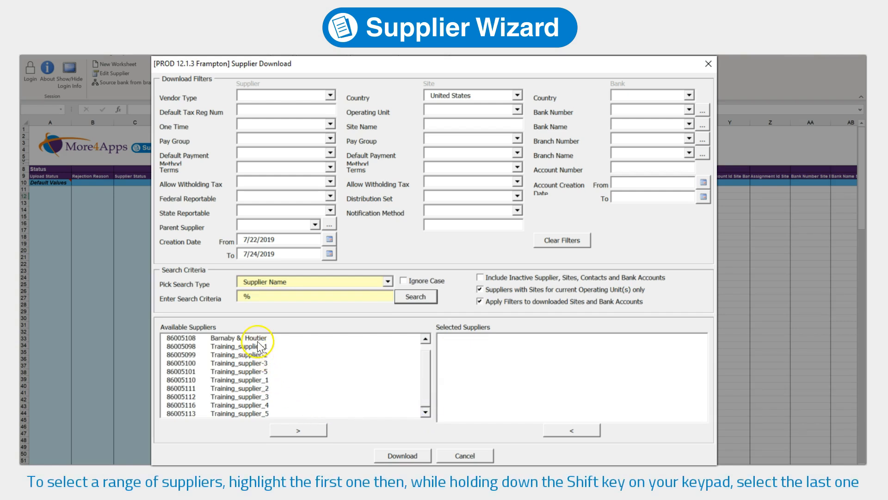
Move Training_supplier_1 to _3 into Selected Suppliers and download them
click(250, 338)
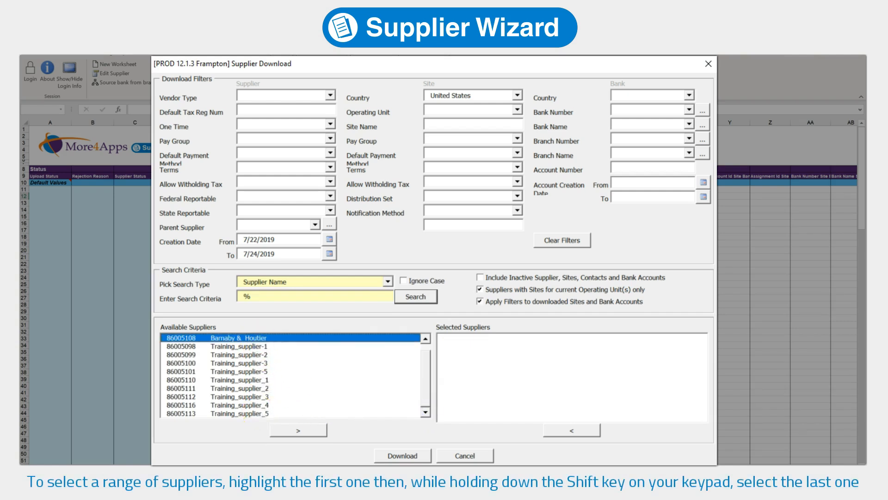
shift+click(259, 413)
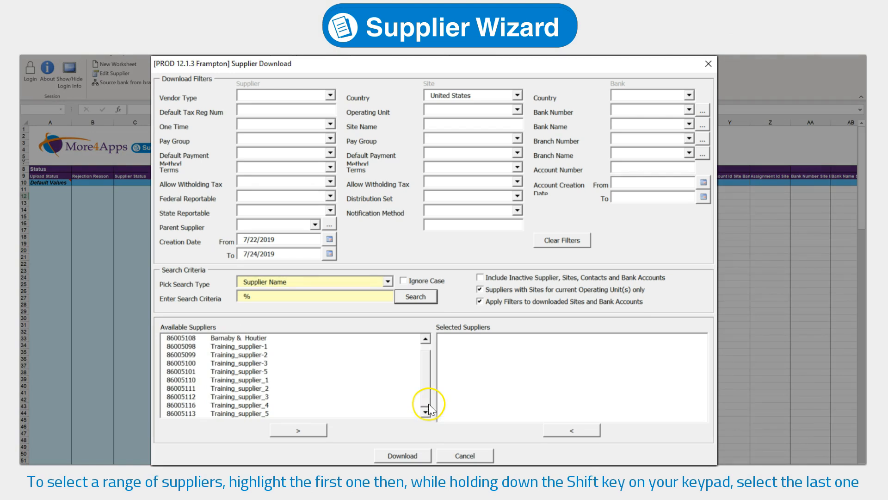
mouse_move(428, 402)
mouse_down()
mouse_move(427, 367)
mouse_move(427, 400)
mouse_up()
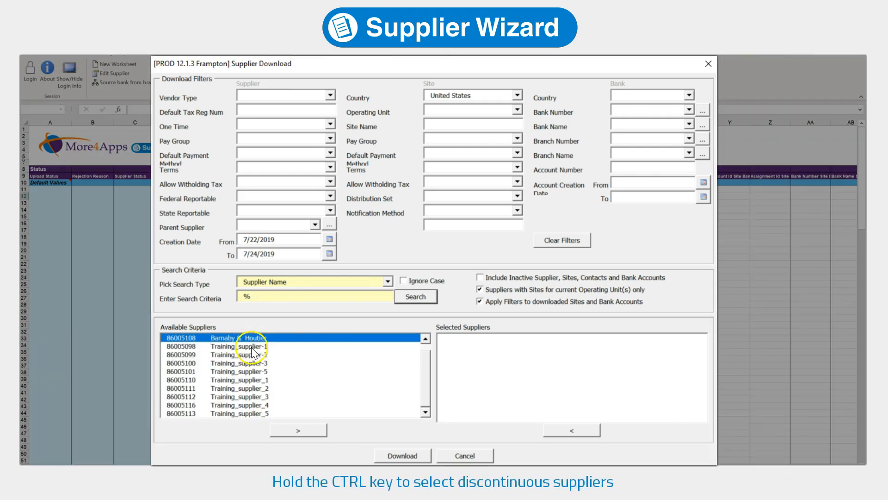
ctrl+click(250, 363)
ctrl+click(251, 388)
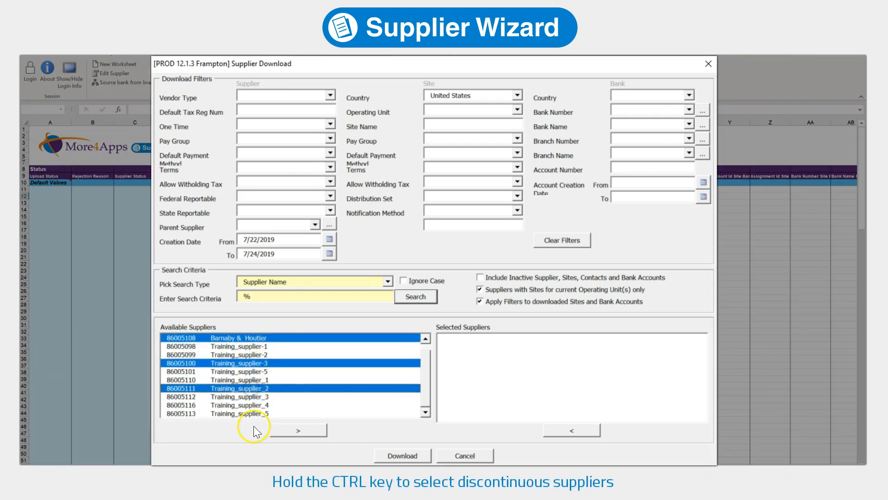
drag(254, 378, 253, 397)
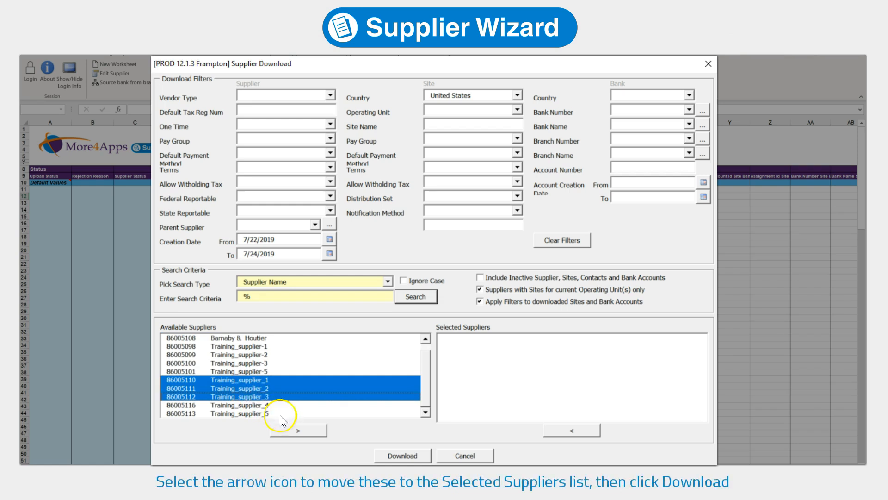
click(303, 430)
click(403, 456)
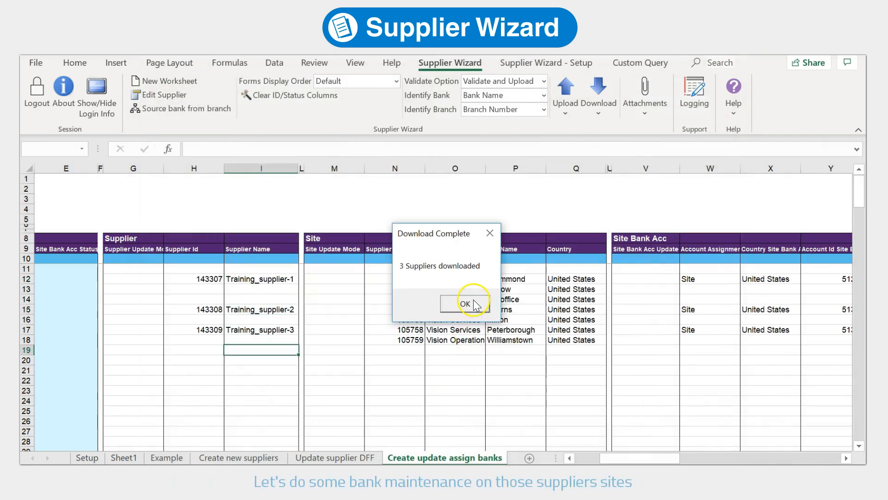
Copy the HSBC Bank details from row 12 onto the Jarrow site row 13
click(470, 301)
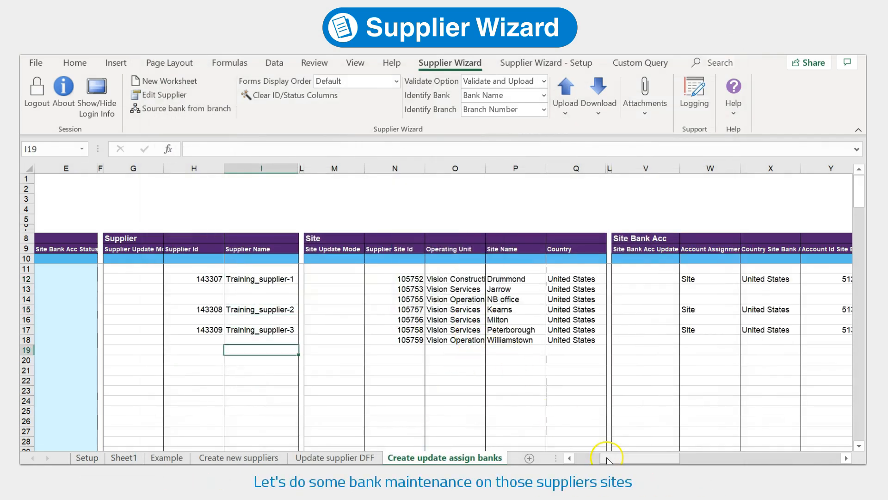
drag(607, 460, 620, 460)
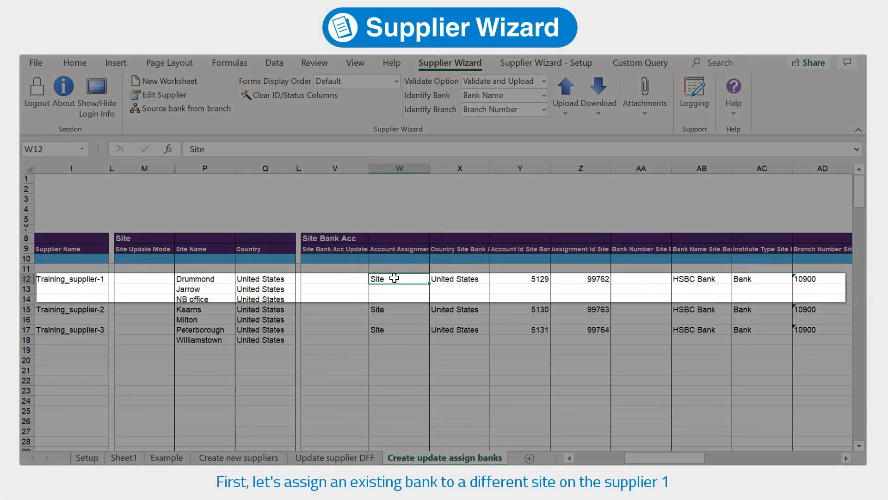
drag(395, 278, 864, 283)
key(ctrl+c)
drag(769, 460, 696, 460)
click(274, 290)
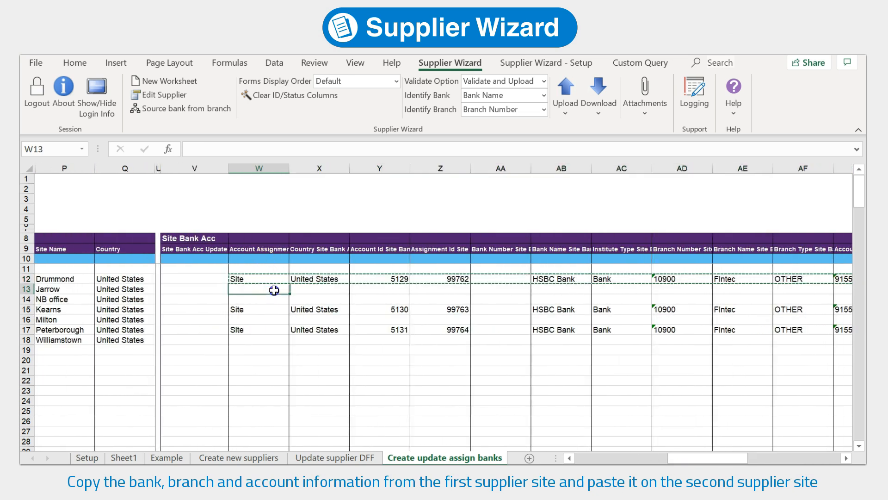
key(ctrl+v)
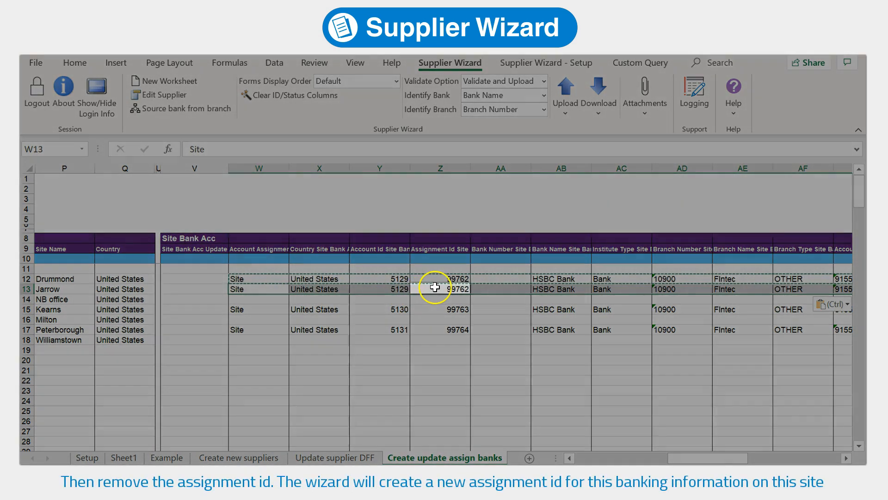
Clear Z13's assignment id, enter Assign in V13, and open Training_supplier-1's edit form
click(435, 288)
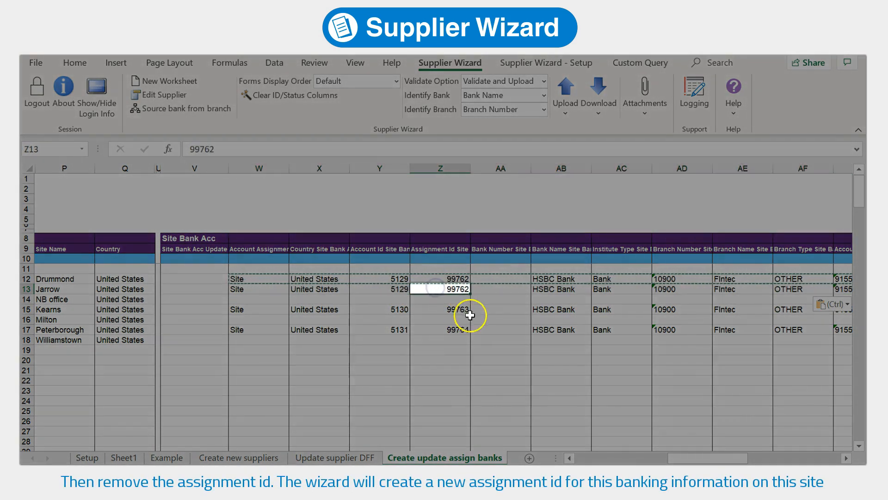
key(Delete)
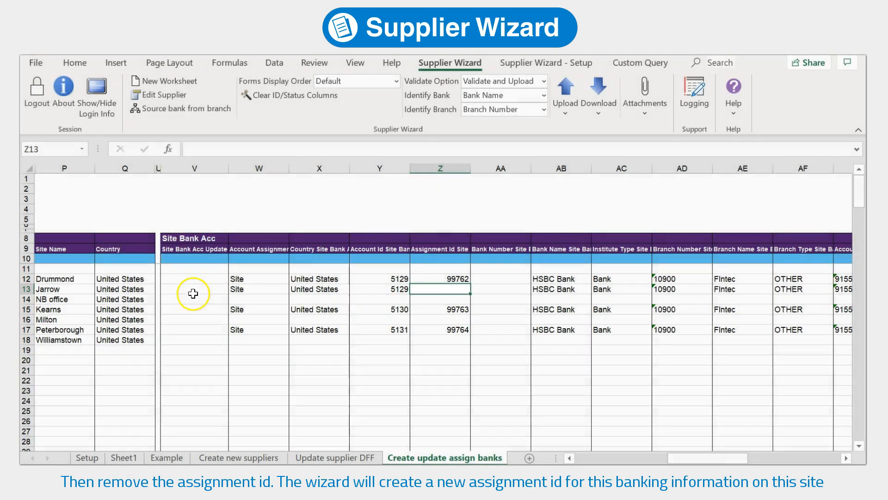
click(194, 287)
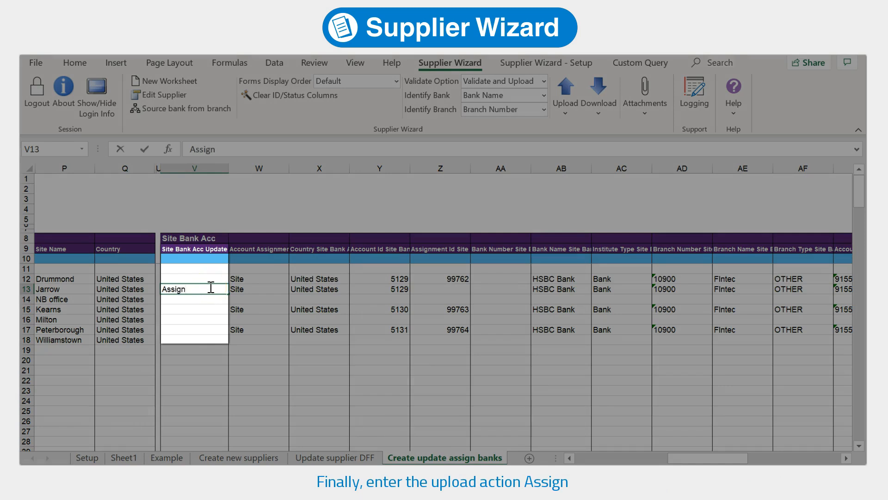
text(Assign)
key(Return)
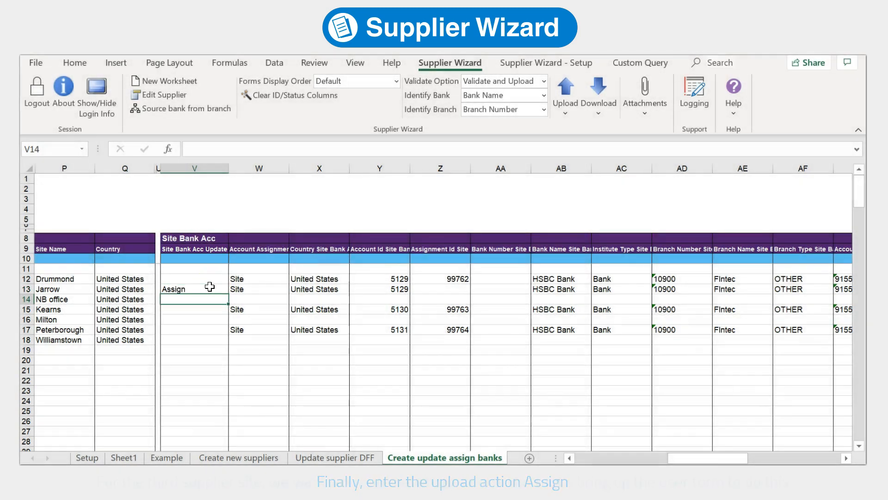
click(209, 298)
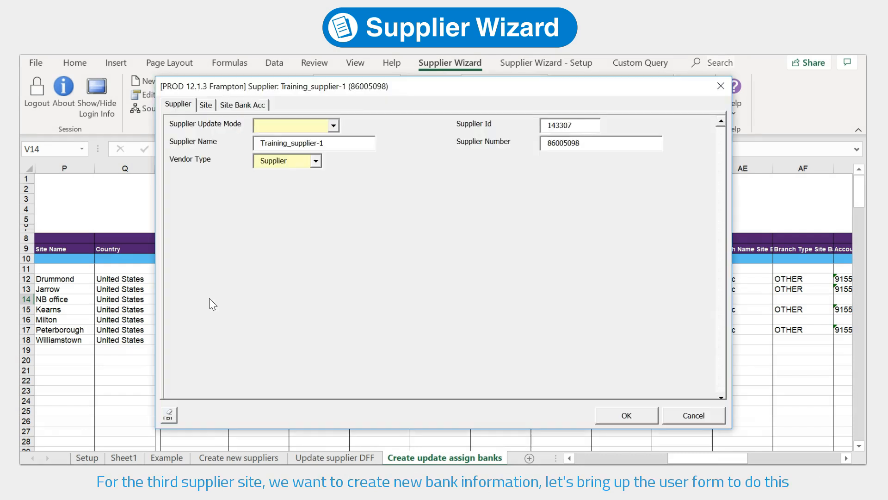
click(206, 104)
On NB office's Site Bank Acc, set assignment level Site and country United States
click(234, 124)
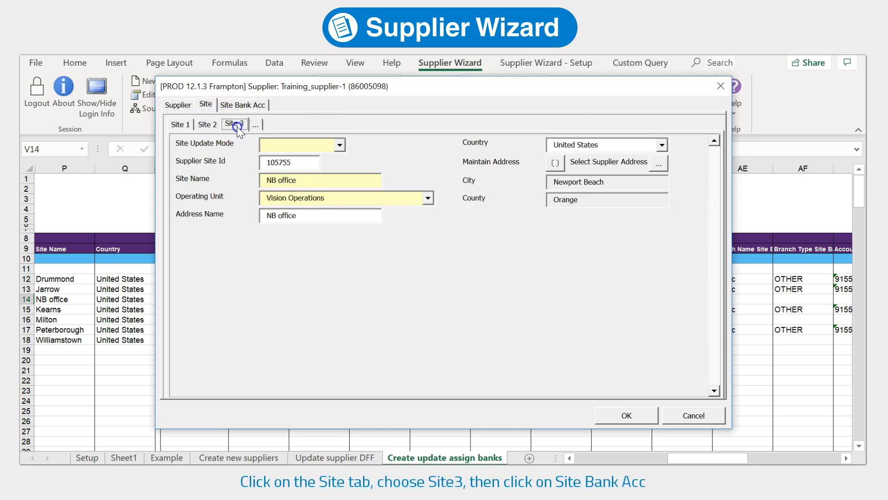
click(251, 103)
click(343, 164)
click(375, 181)
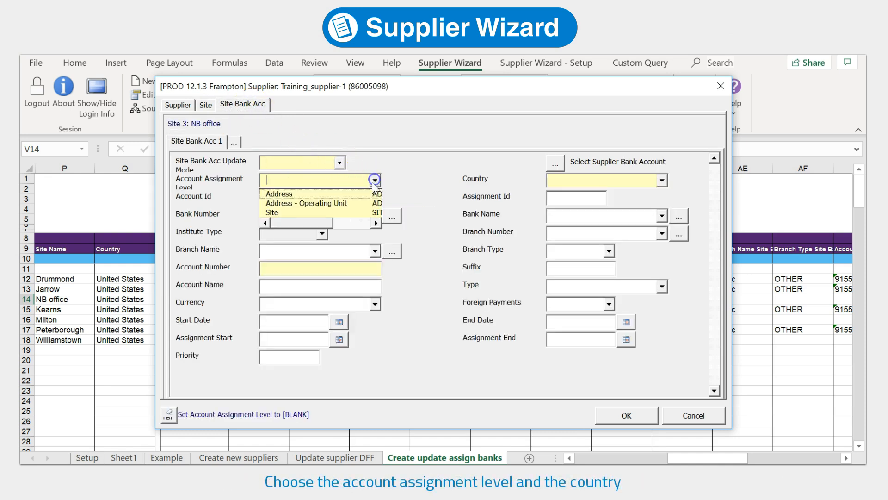
click(349, 212)
click(629, 184)
text(United States)
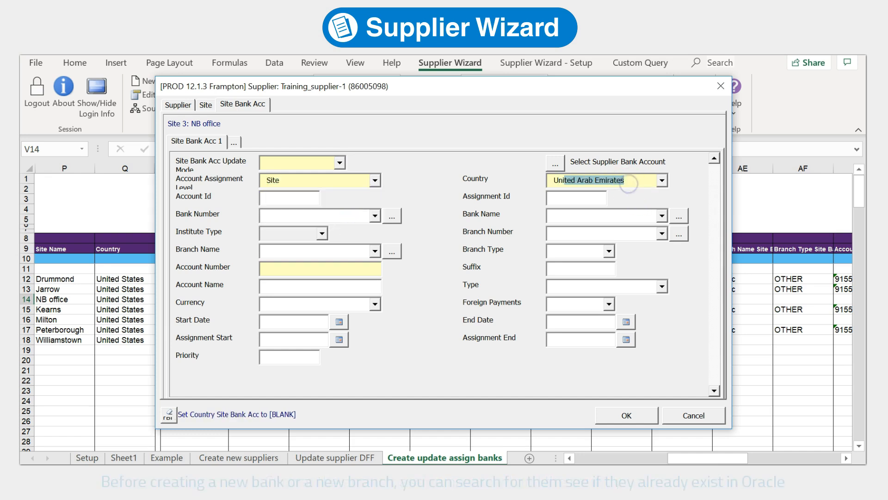
click(629, 186)
Choose HSBC Bank as the bank and enter branch name HSBC NB
click(632, 214)
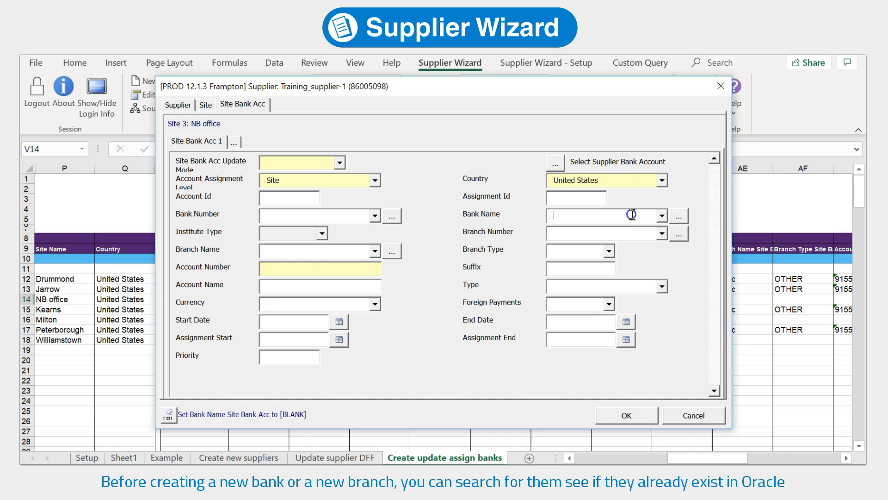
text(HSBC%)
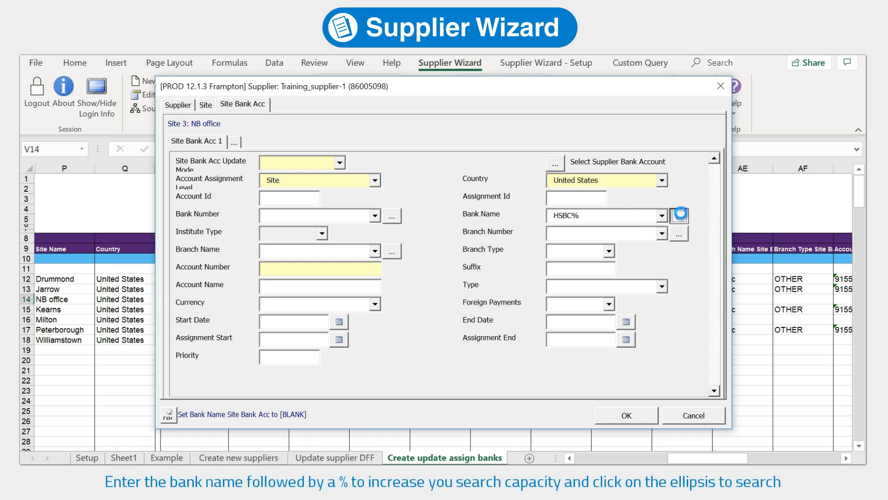
click(532, 301)
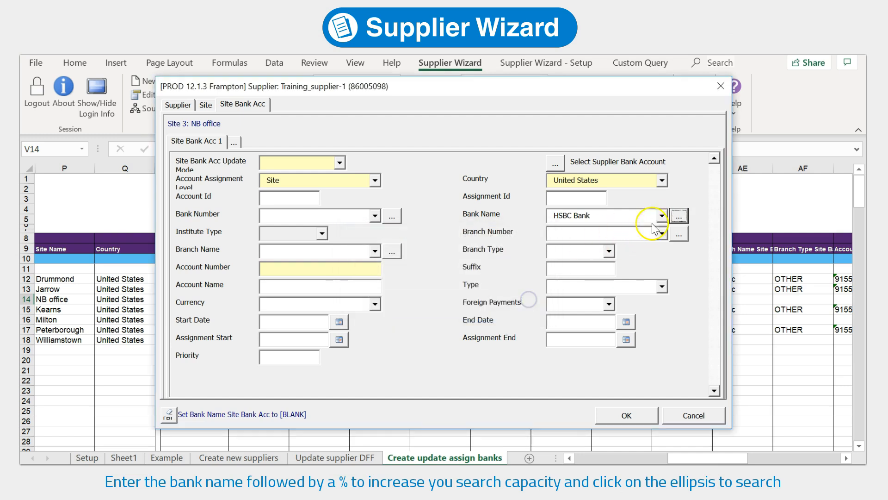
click(660, 216)
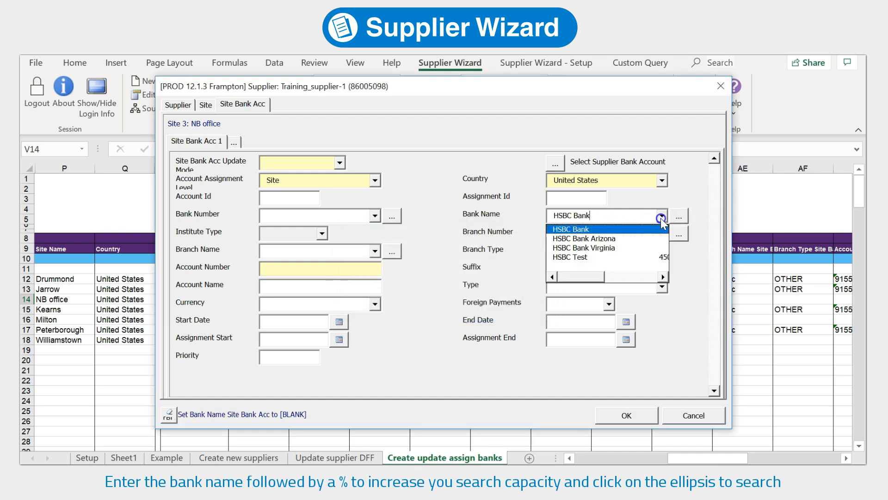
click(625, 229)
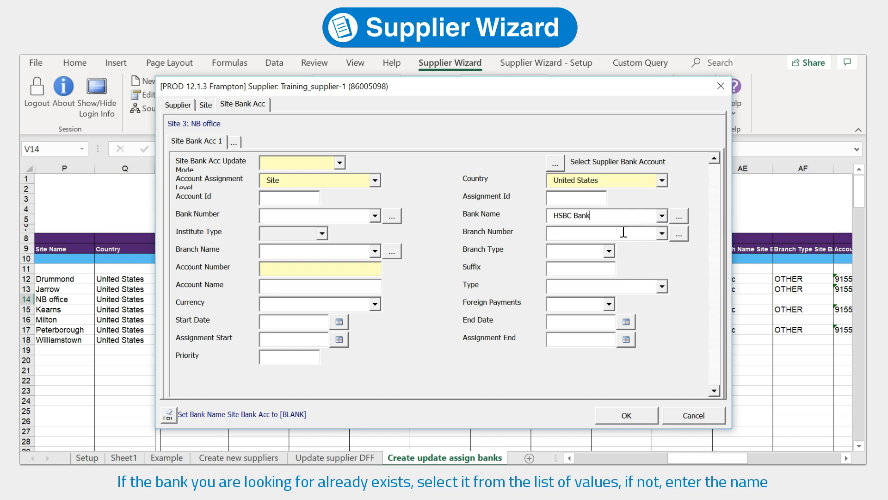
click(327, 253)
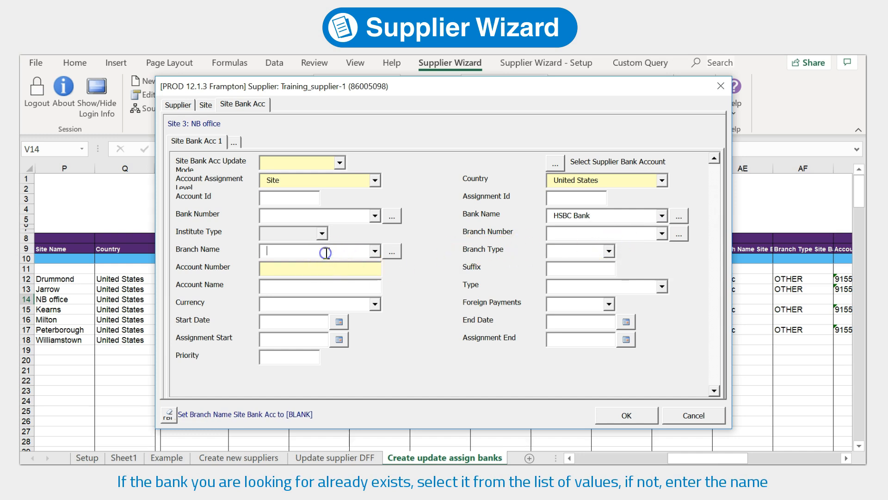
click(314, 246)
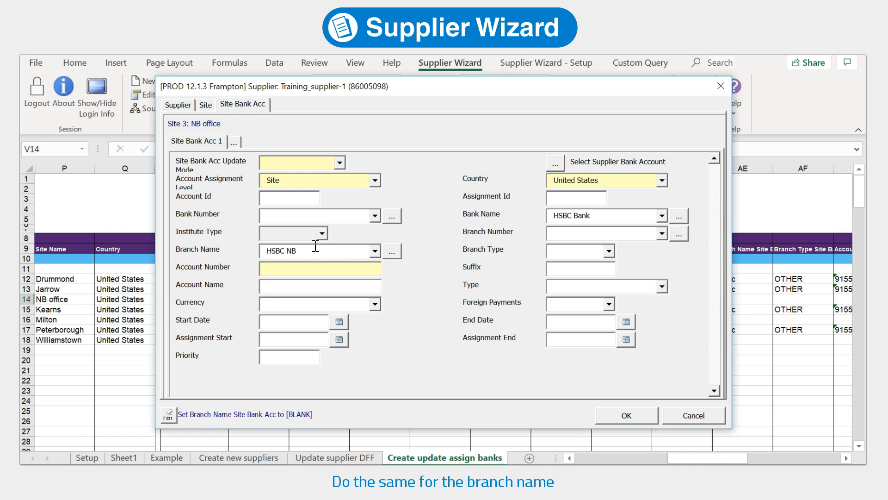
text(HSBC NB)
click(392, 252)
click(546, 304)
Enter the account number, currency USD, and start and assignment start dates 7/23/2019
click(319, 269)
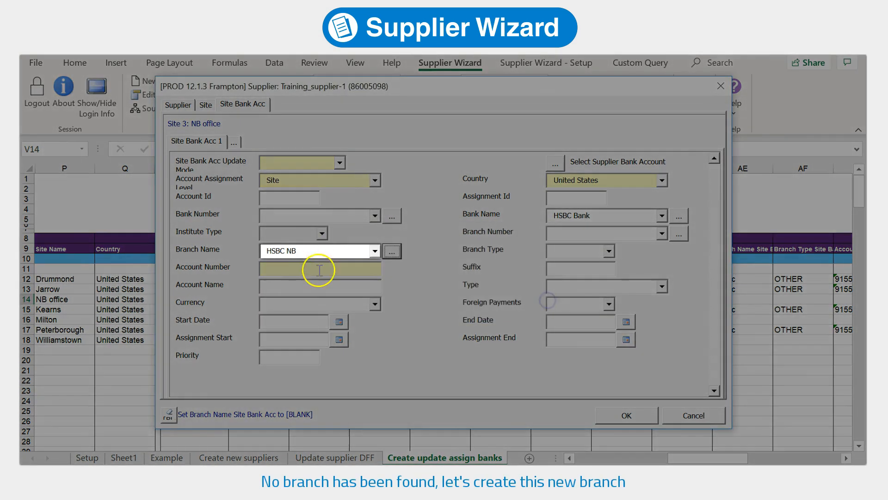
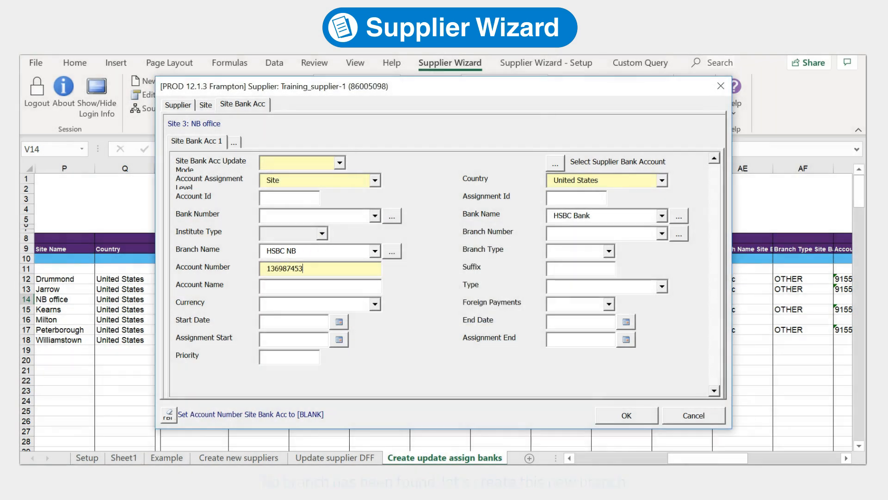
click(319, 281)
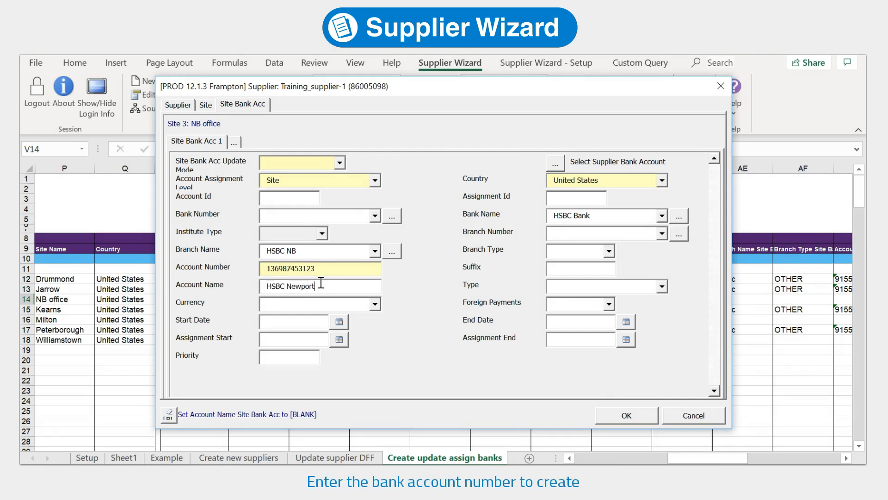
click(375, 304)
text(USD)
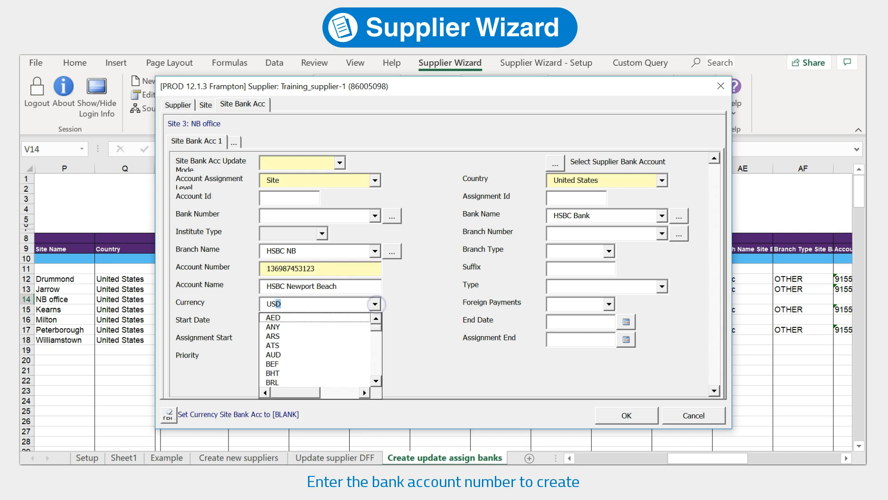
key(Tab)
click(341, 320)
click(419, 435)
click(340, 339)
click(416, 435)
Set branch type OTHER, account type Checking, update mode Create, and save to the sheet
click(608, 250)
click(593, 283)
click(662, 286)
click(637, 344)
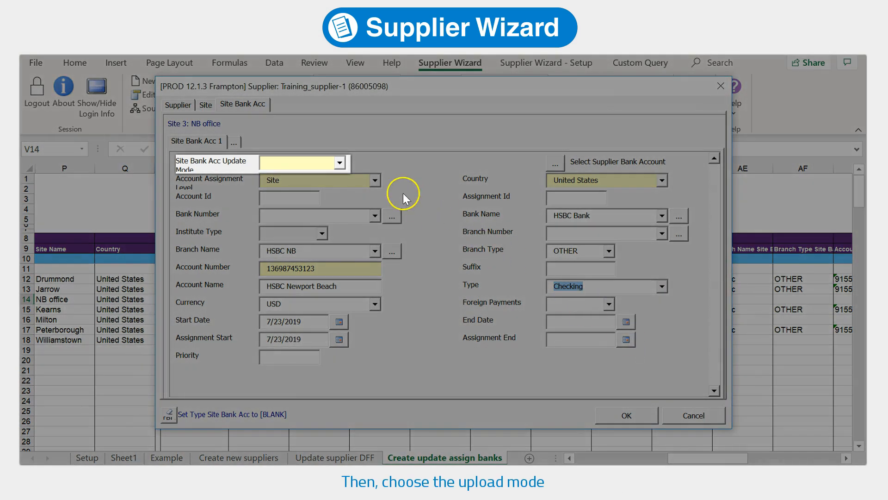
click(342, 162)
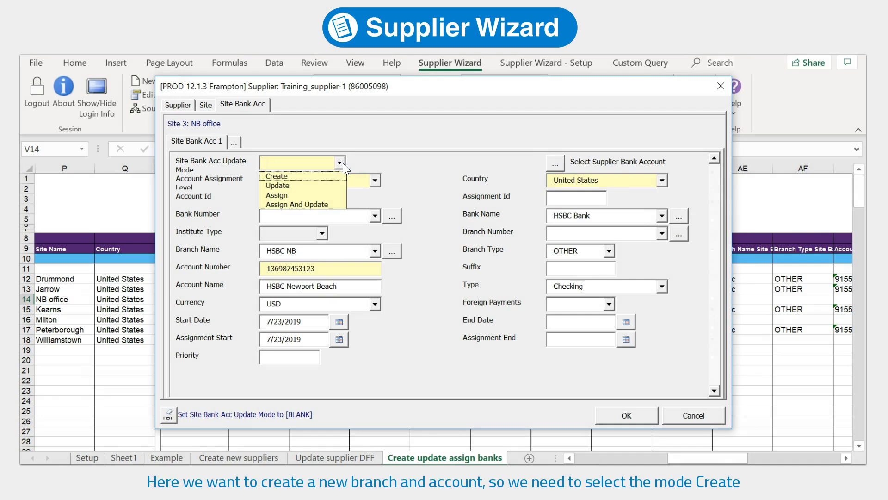
click(337, 180)
click(334, 175)
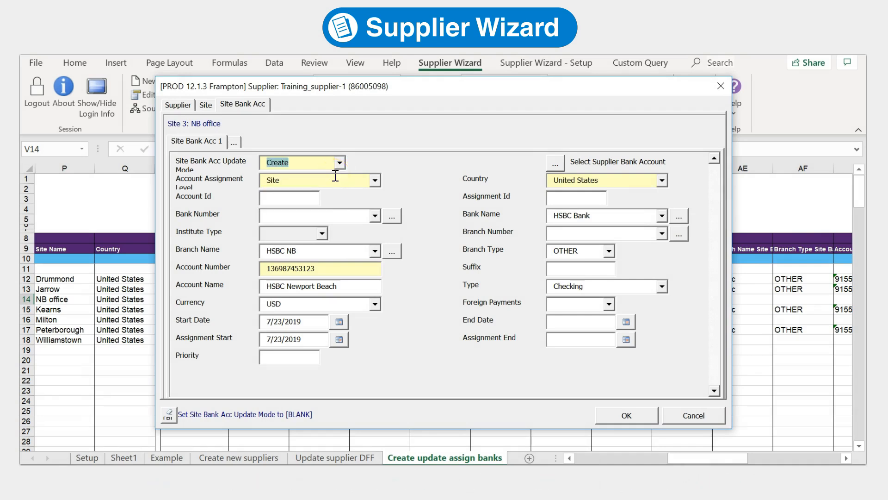
click(643, 421)
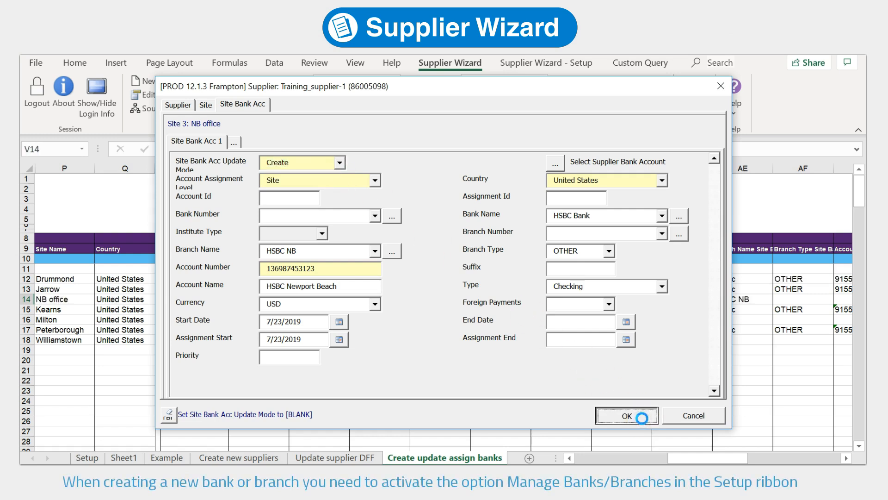
Enter =TODAY() as the Kearns bank account's end date in AN15
click(537, 63)
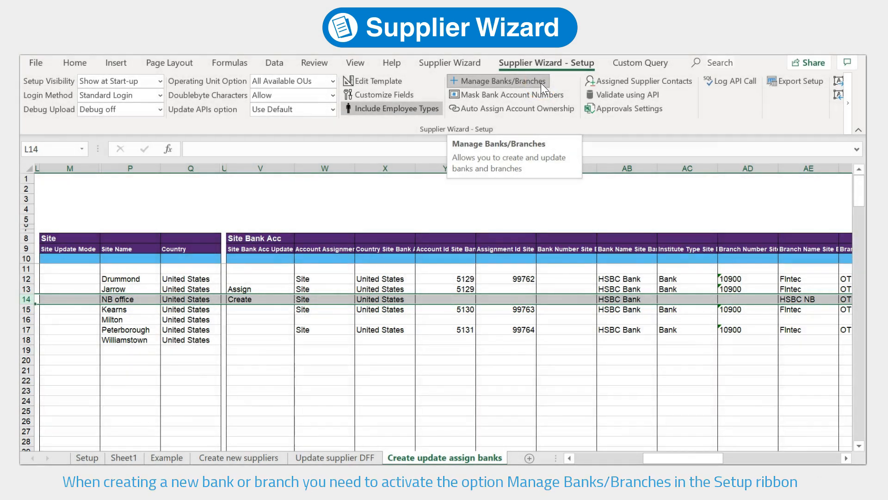
click(474, 66)
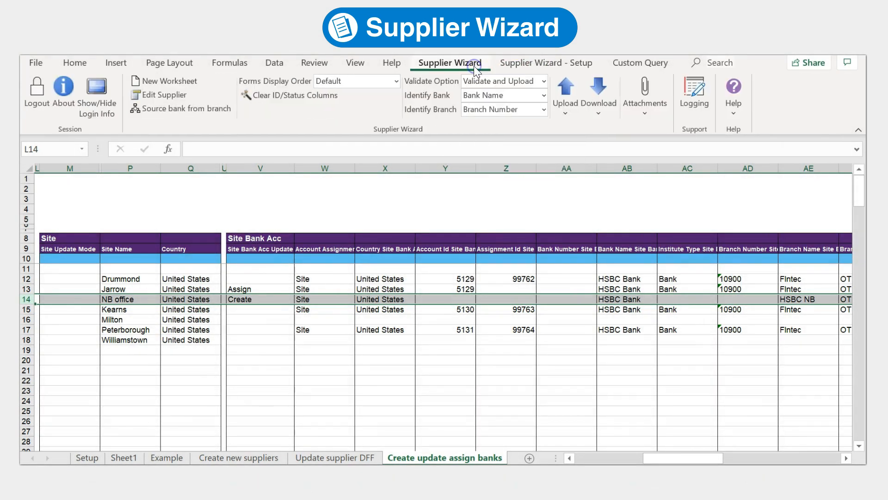
click(266, 311)
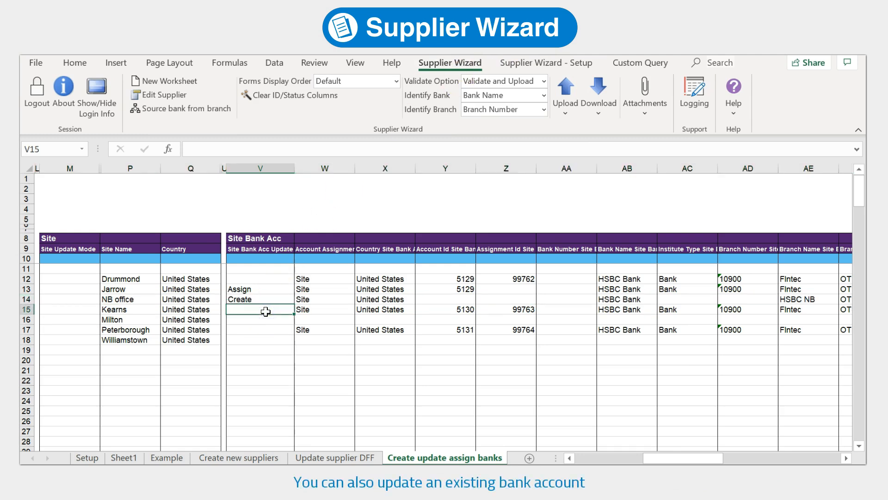
click(549, 307)
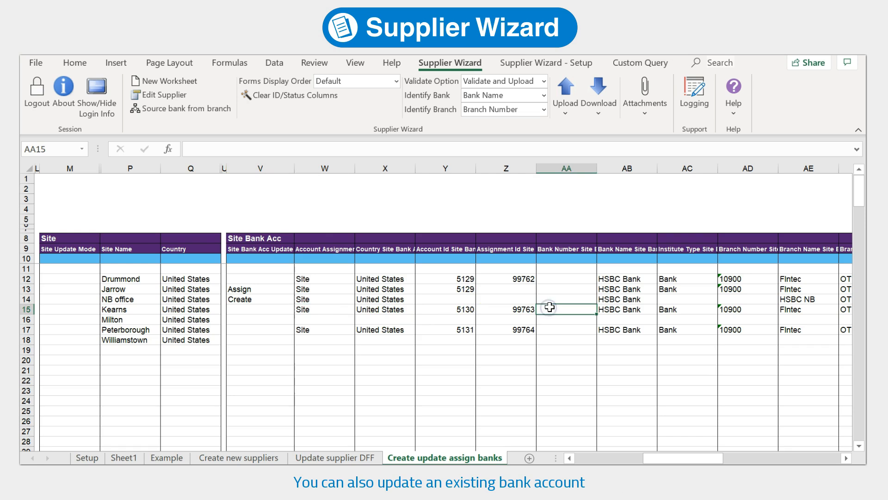
key(Right)
key(Right)
key(Right)
key(Right)
key(Right)
key(Right)
key(Right)
key(Right)
key(Right)
key(Right)
key(Right)
key(Right)
key(Right)
key(Right)
key(Right)
key(Right)
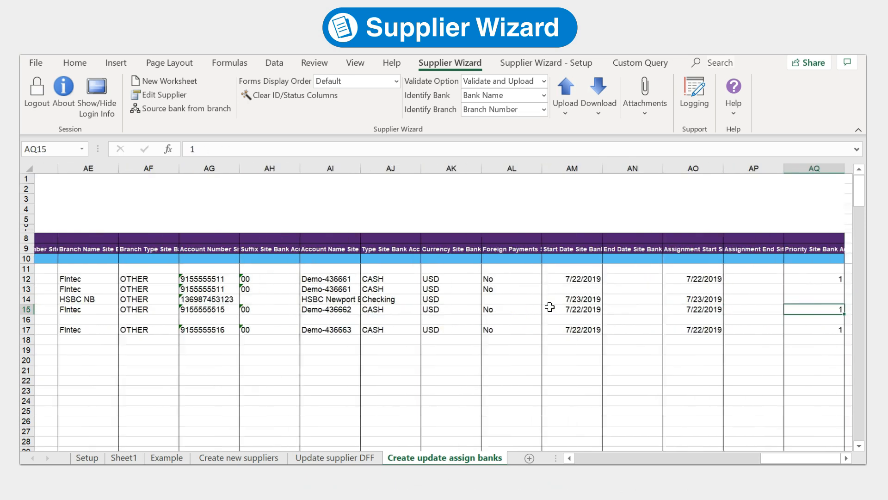
key(Left)
key(Left)
key(Left)
text(=today()
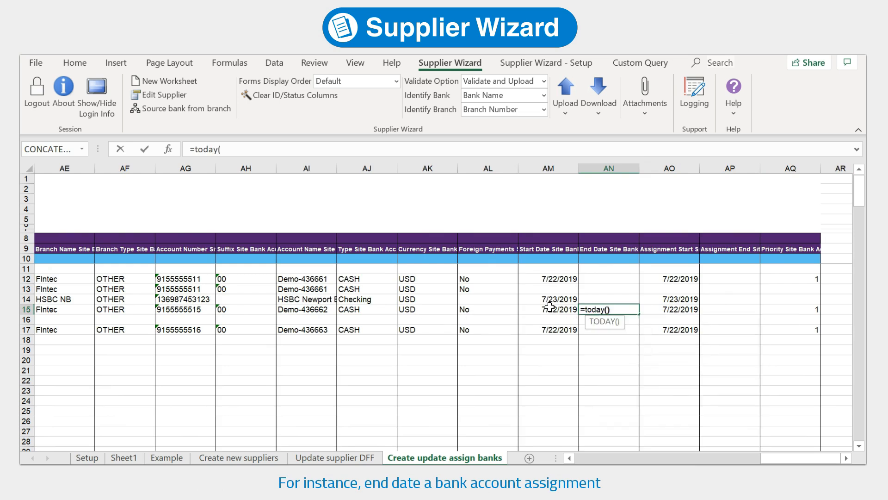
text())
key(Return)
Copy today's date to assignment end AP15, mark the Kearns row Update, and select V13:V15
key(Up)
key(ctrl+c)
key(Right)
key(Right)
key(ctrl+v)
key(Left)
key(Left)
key(Left)
key(Left)
key(Left)
key(Left)
key(Left)
key(Left)
key(Left)
key(Left)
key(Left)
key(Left)
key(Left)
key(Left)
key(Left)
key(Left)
key(Left)
key(Left)
key(Left)
key(Left)
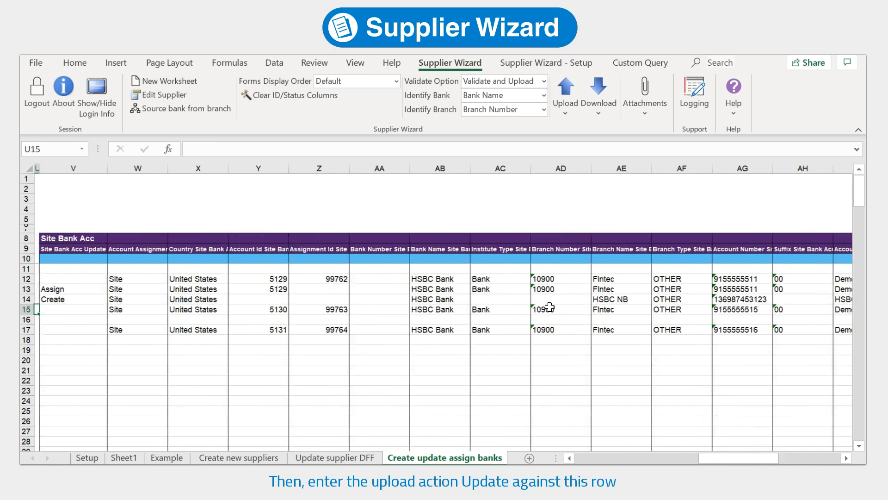
text(Update)
key(Return)
key(Up)
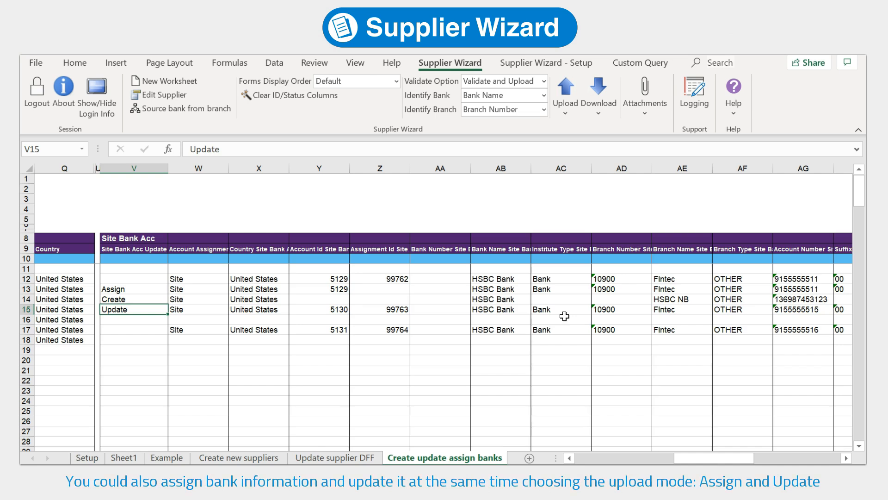
drag(722, 459, 621, 461)
drag(768, 289, 772, 315)
click(566, 112)
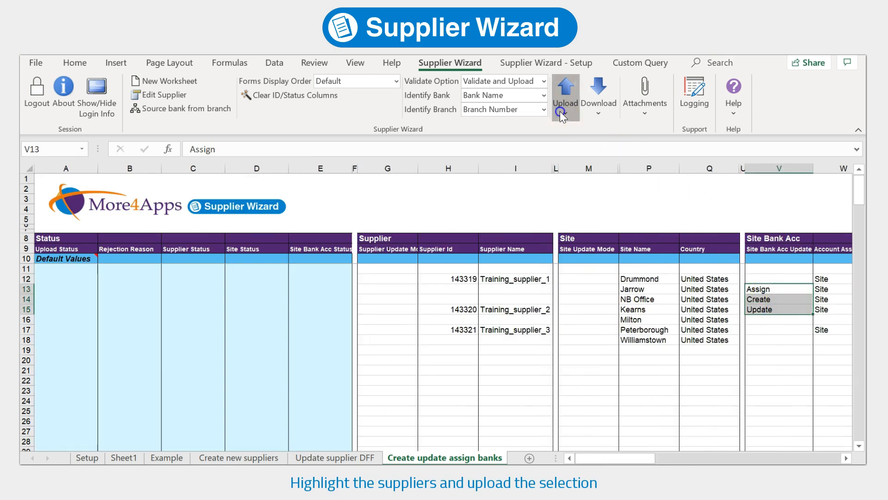
click(623, 136)
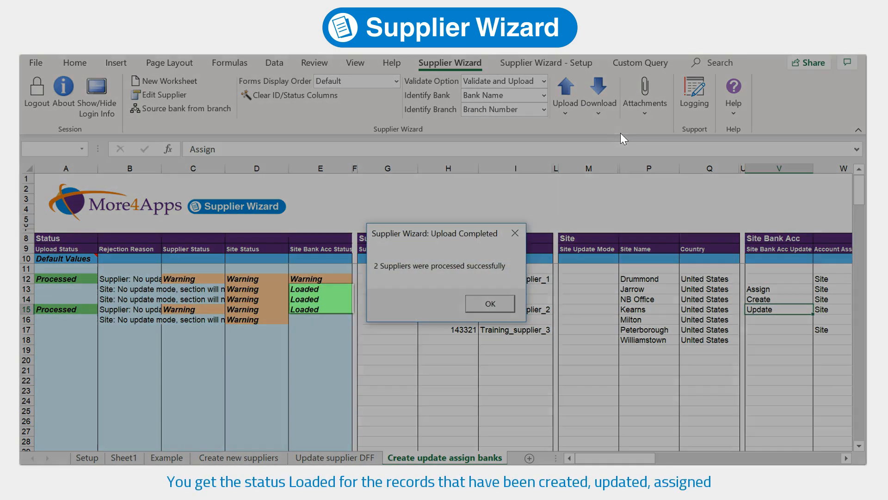
click(502, 304)
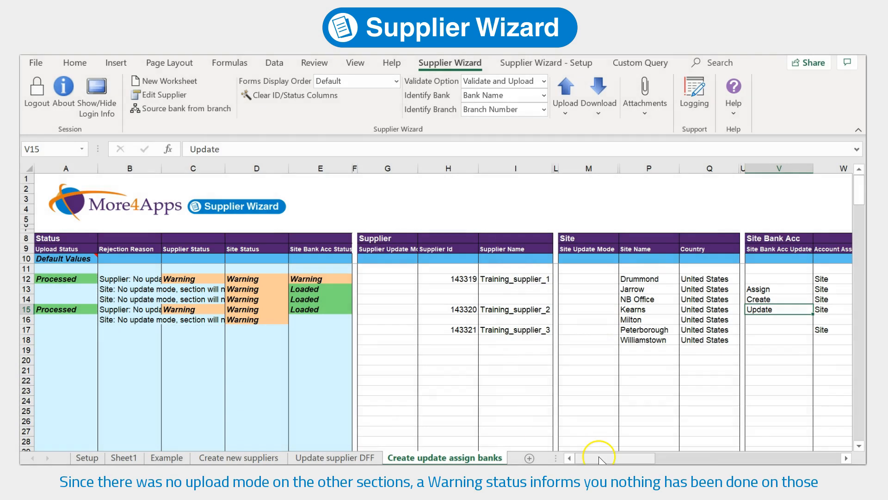
drag(600, 458, 668, 444)
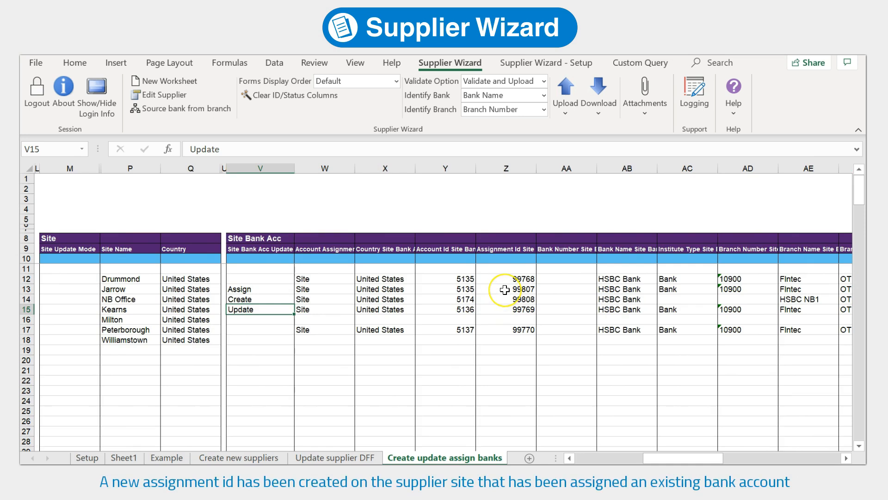
Copy Jarrow's HSBC account 5135 row (V13:AP13) into Williamstown's V18 and clear assignment id Z18
click(505, 289)
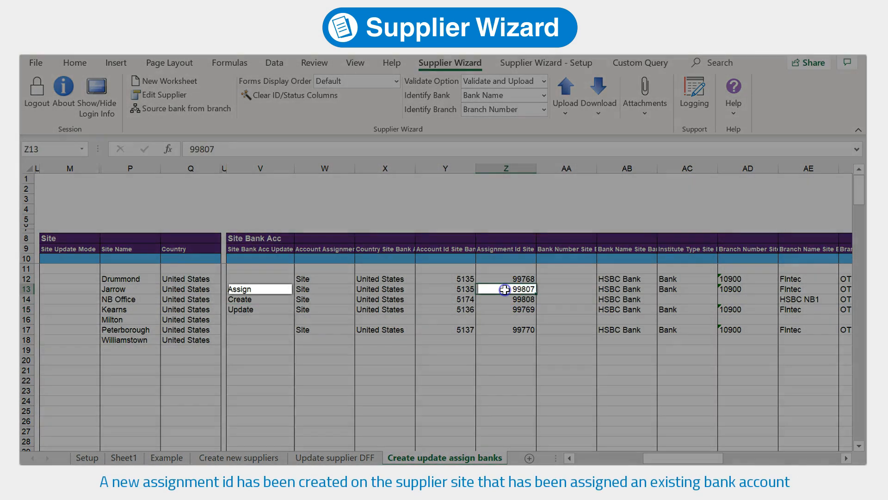
click(527, 280)
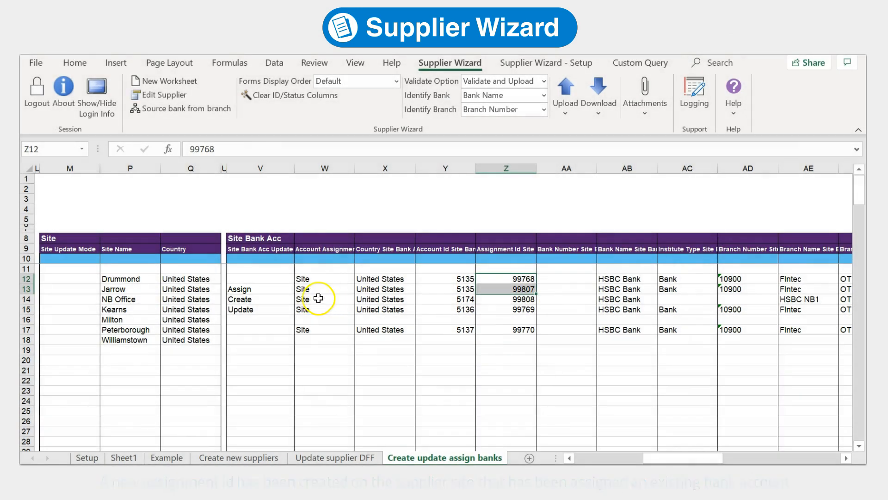
drag(262, 290, 863, 293)
key(ctrl+c)
drag(799, 458, 688, 460)
click(277, 340)
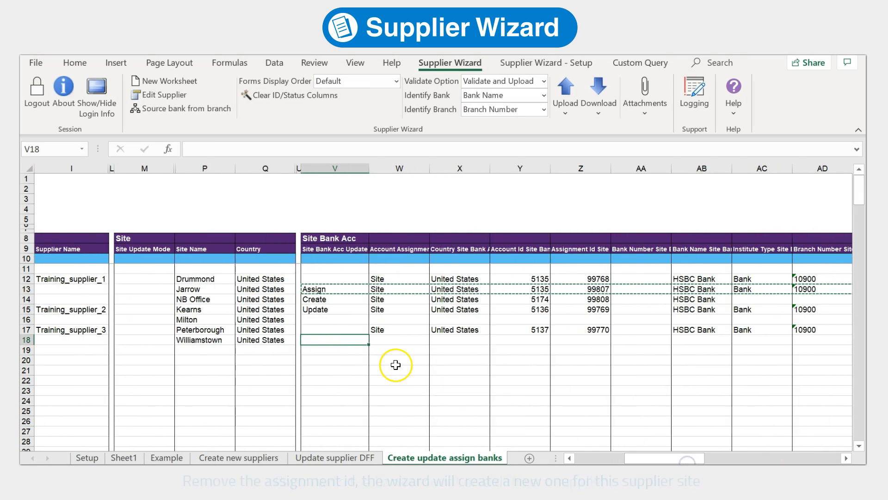
key(ctrl+v)
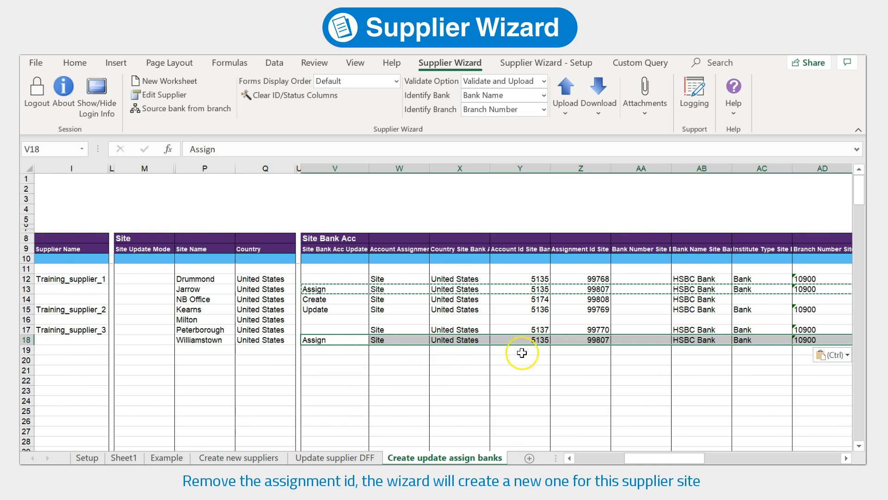
click(590, 340)
key(Delete)
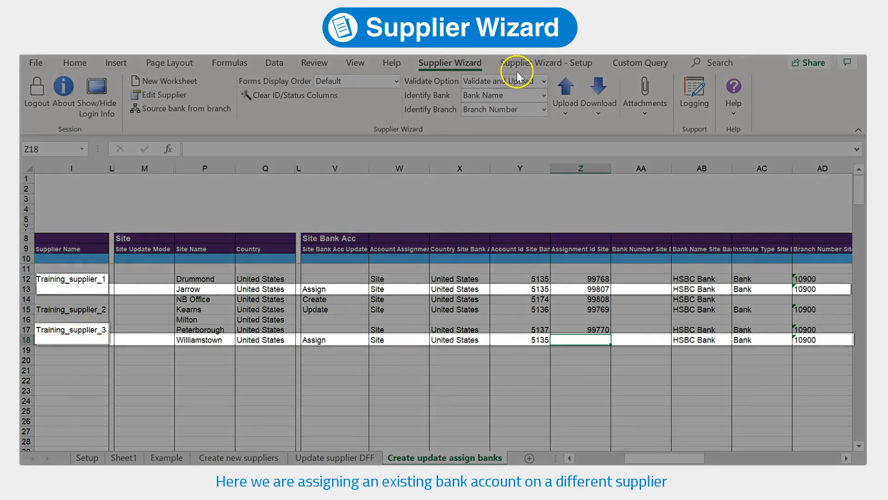
Turn on Auto Assign Account Ownership in the Supplier Wizard setup
click(534, 63)
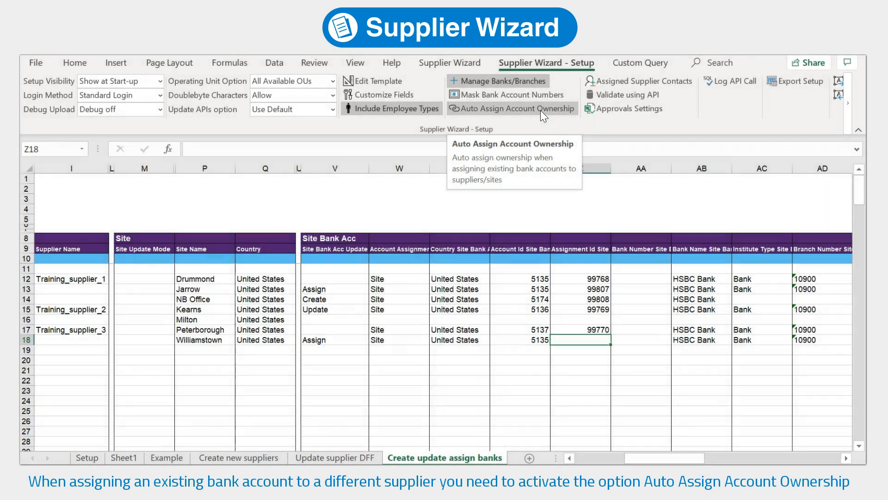
click(541, 110)
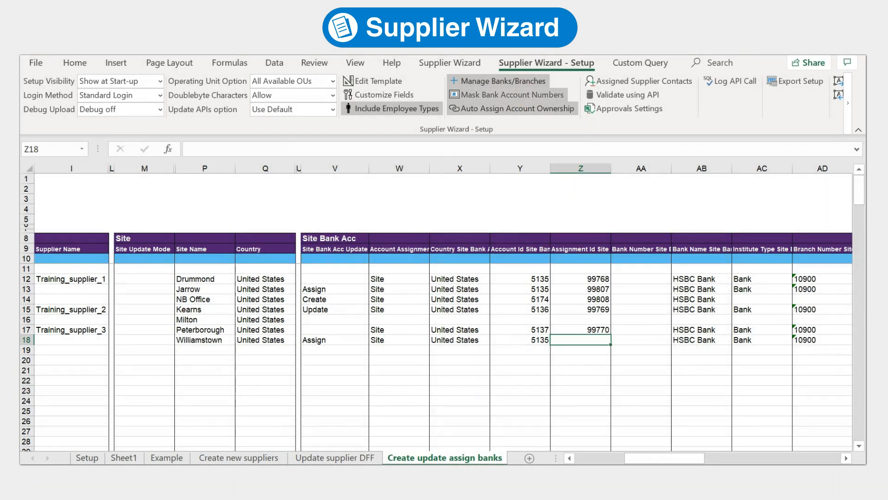
click(473, 63)
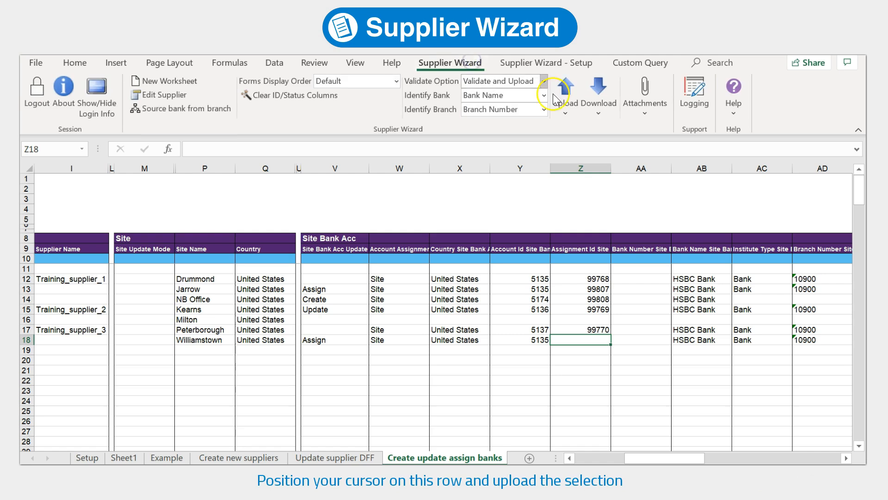
Upload the selected Williamstown row and confirm it is Loaded with assignment id 99809
click(566, 112)
click(596, 133)
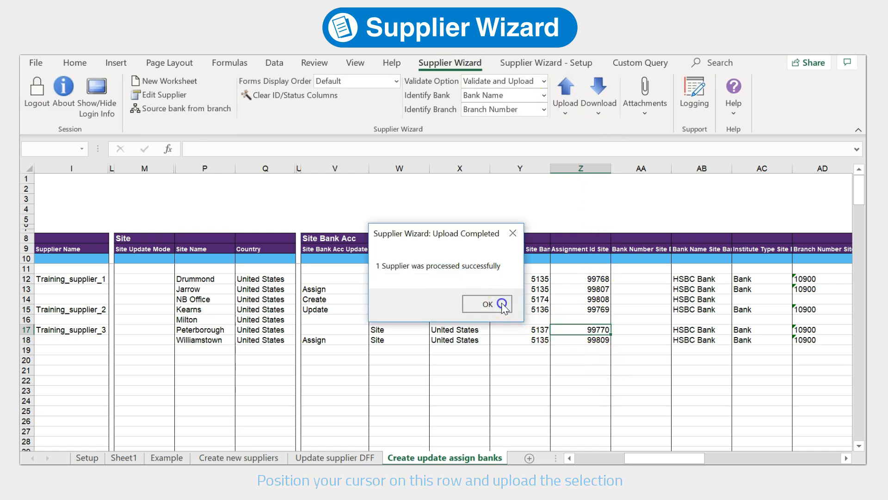
click(497, 303)
click(579, 340)
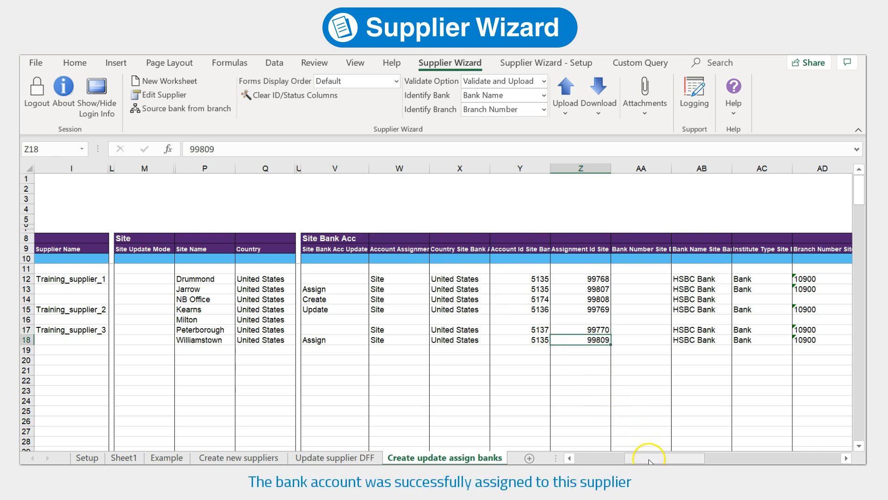
drag(584, 457, 576, 457)
click(332, 343)
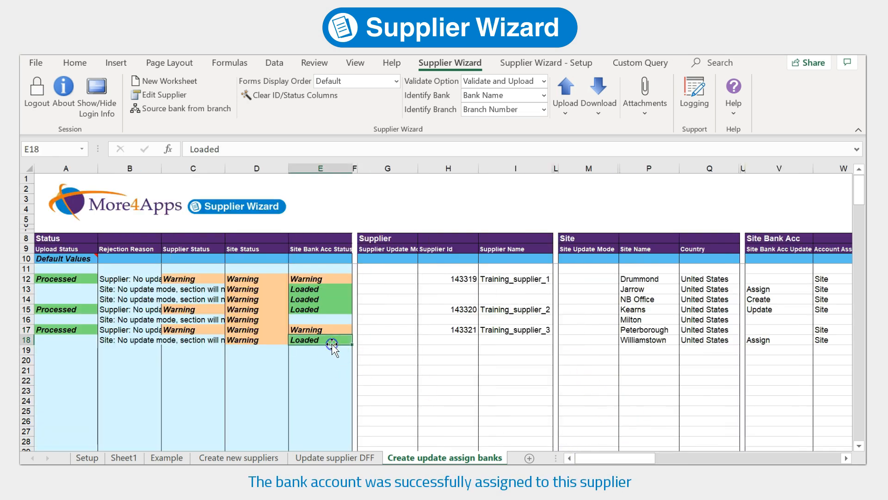